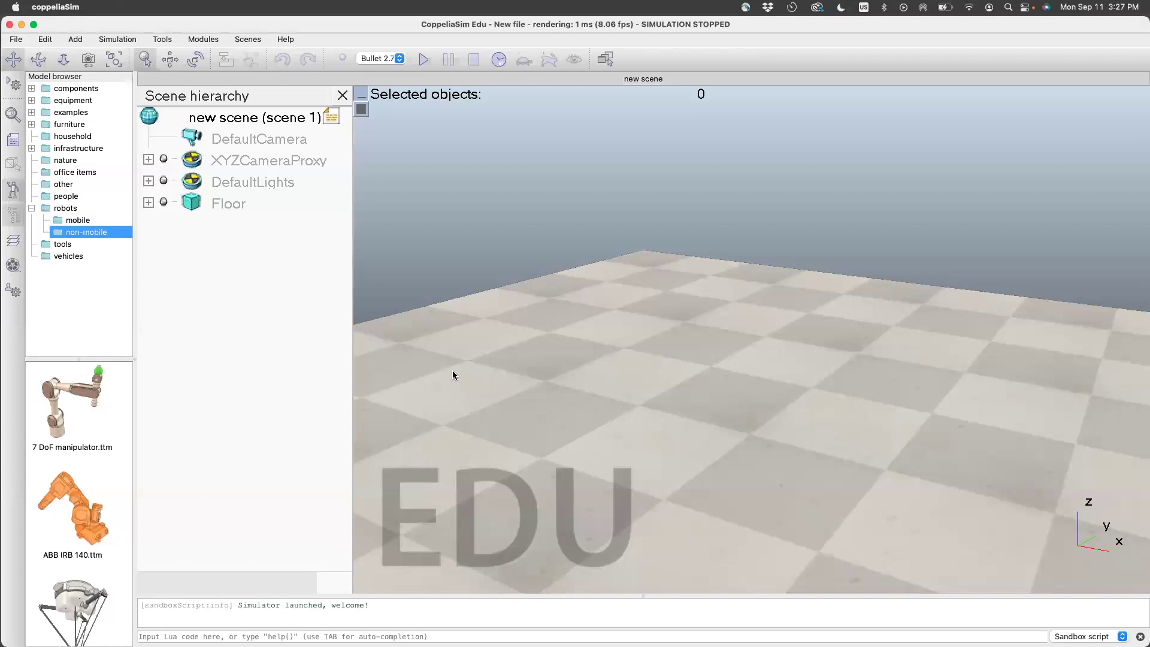
# Step: Hide the model browser and add a 0.10 m primitive cuboid to the scene
pyautogui.click(12, 189)
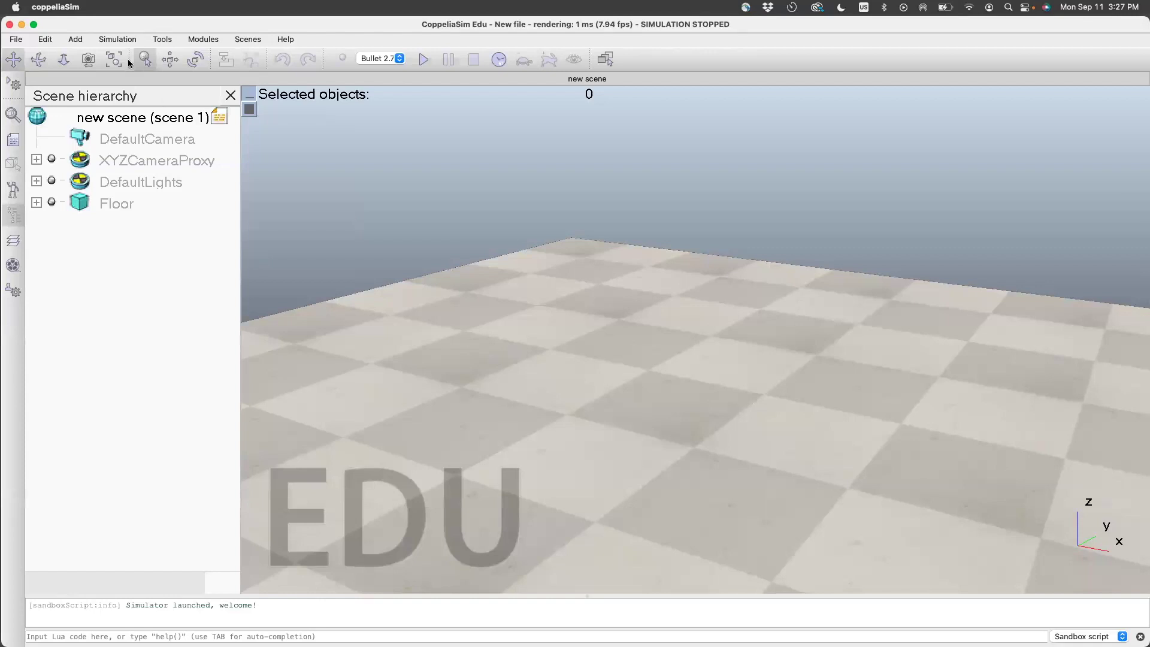
pyautogui.click(117, 37)
pyautogui.moveTo(76, 39)
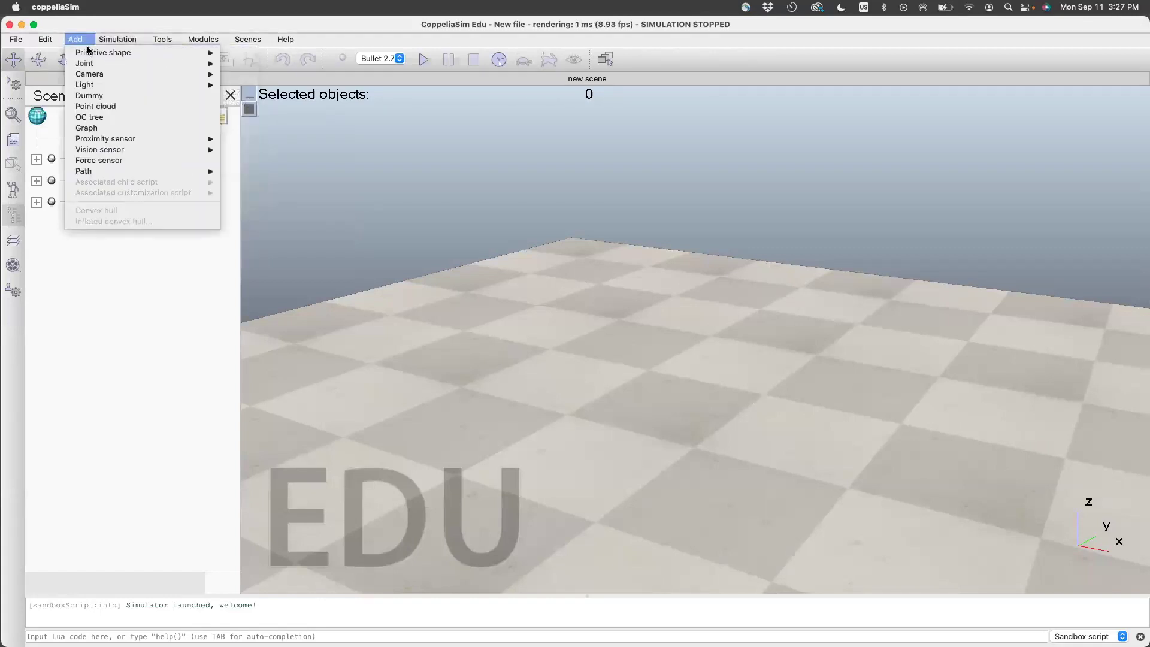
pyautogui.moveTo(179, 53)
pyautogui.click(247, 73)
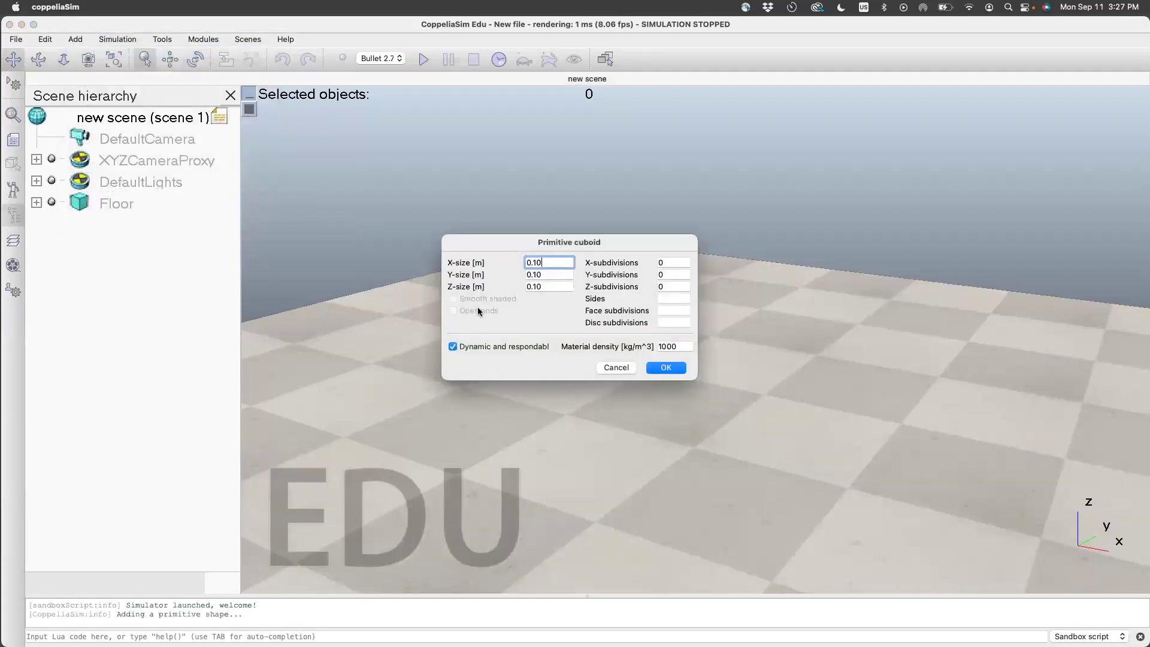
pyautogui.click(662, 369)
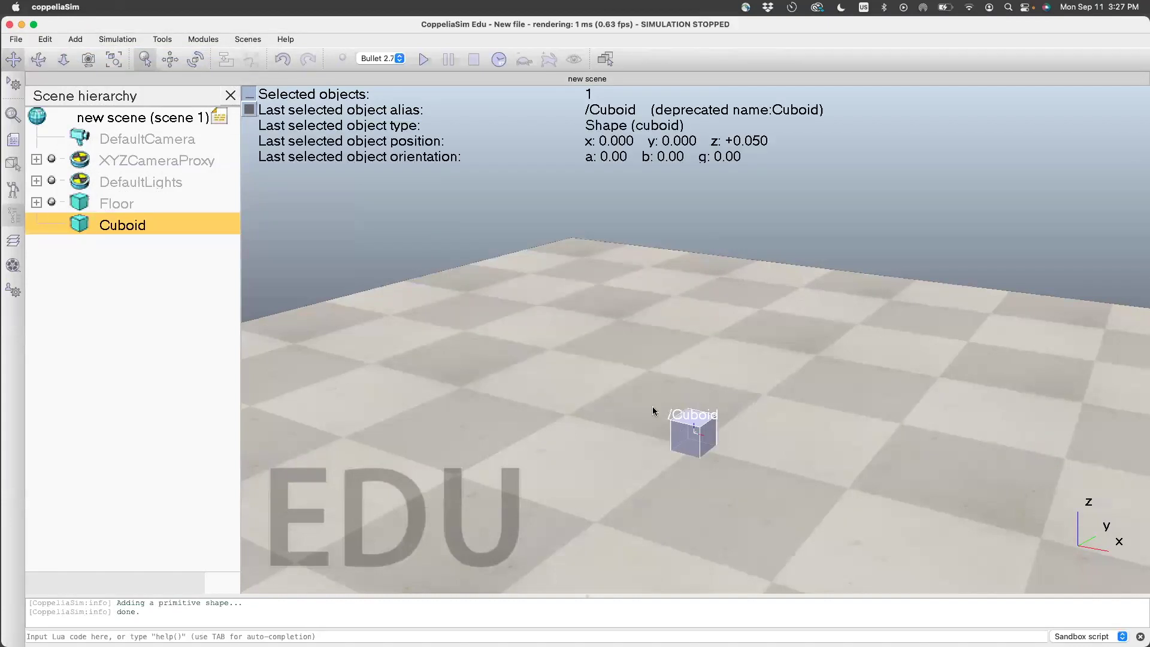
# Step: Rename the Cuboid to 'Stand' in the scene hierarchy
pyautogui.doubleClick(128, 226)
pyautogui.press('BackSpace')
pyautogui.write('st')
pyautogui.press('BackSpace')
pyautogui.press('BackSpace')
pyautogui.write('Stand')
pyautogui.press('Return')
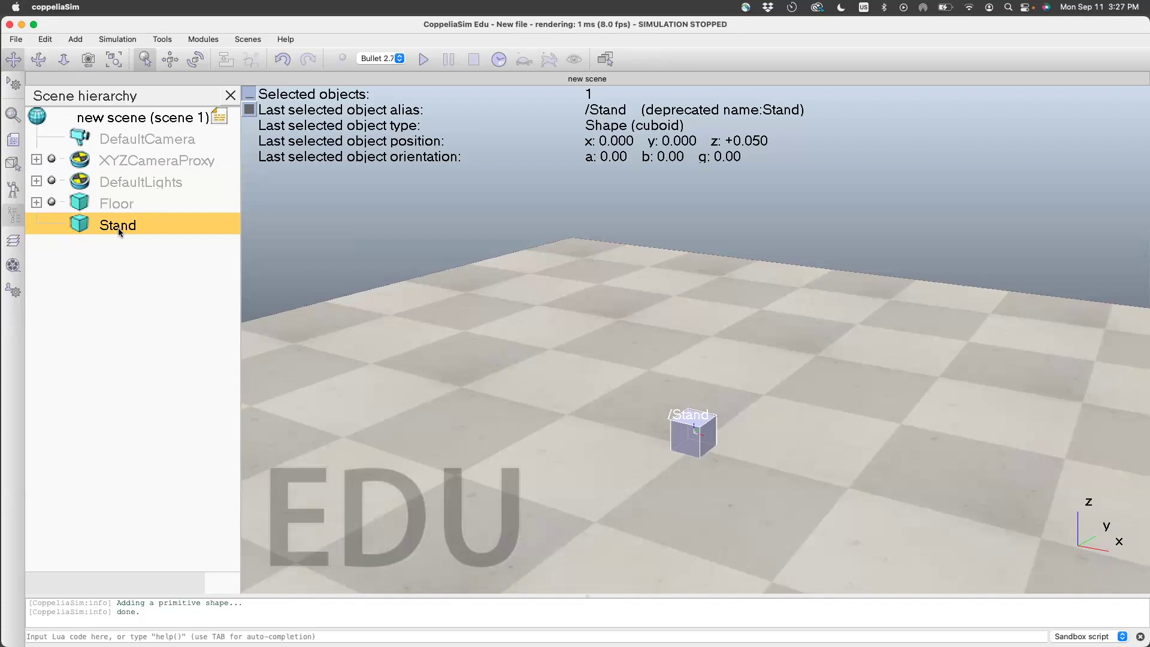
# Step: In Stand's dynamic properties, uncheck Body is respondable and Body is dynamic
pyautogui.doubleClick(79, 224)
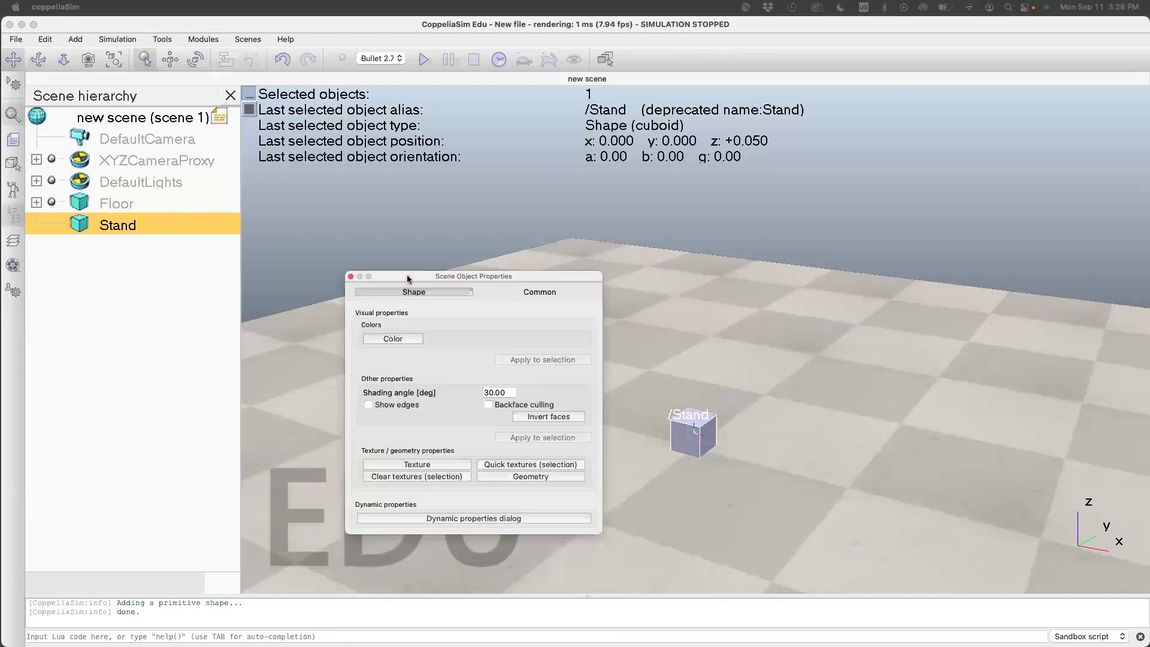
pyautogui.click(441, 435)
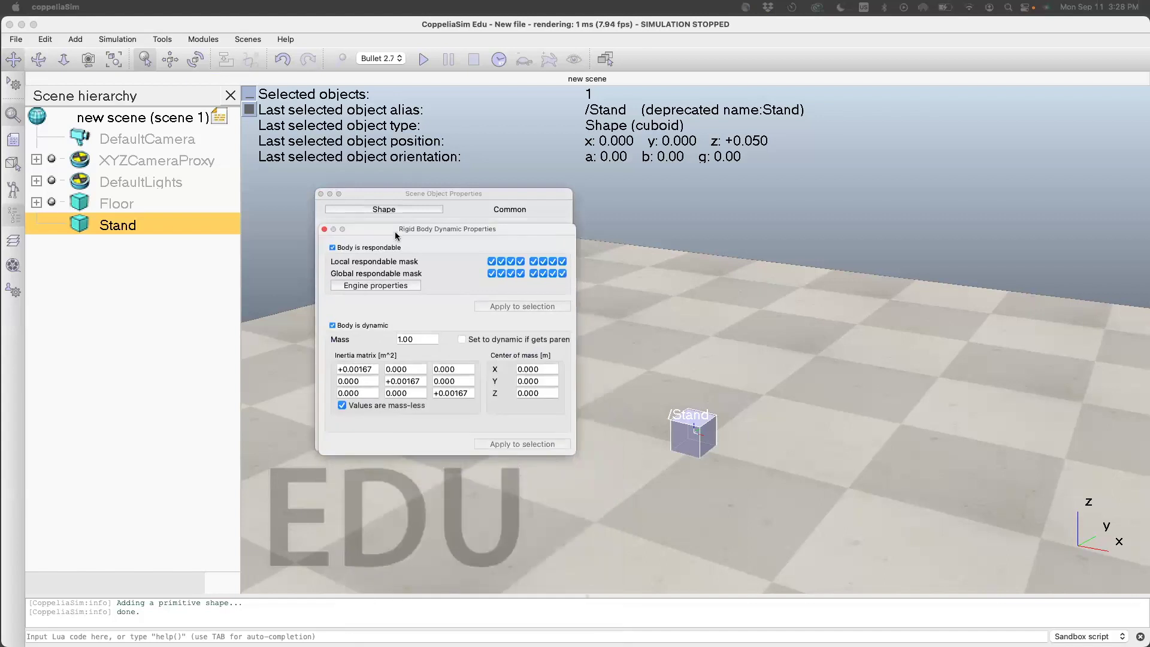
pyautogui.click(333, 248)
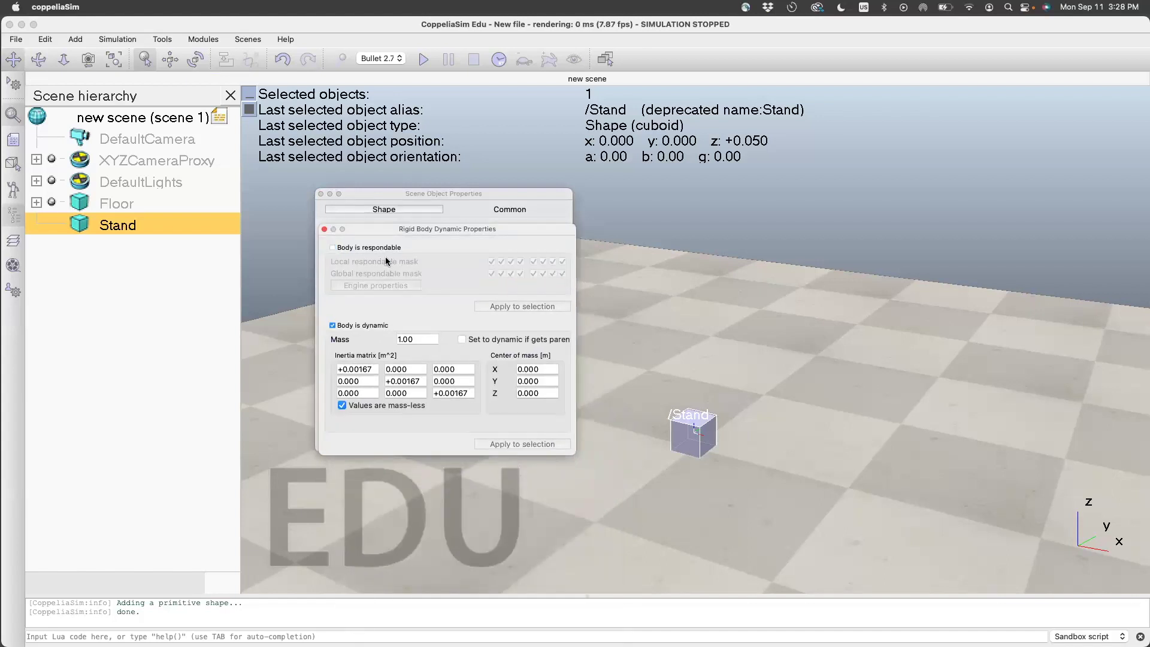
pyautogui.click(333, 325)
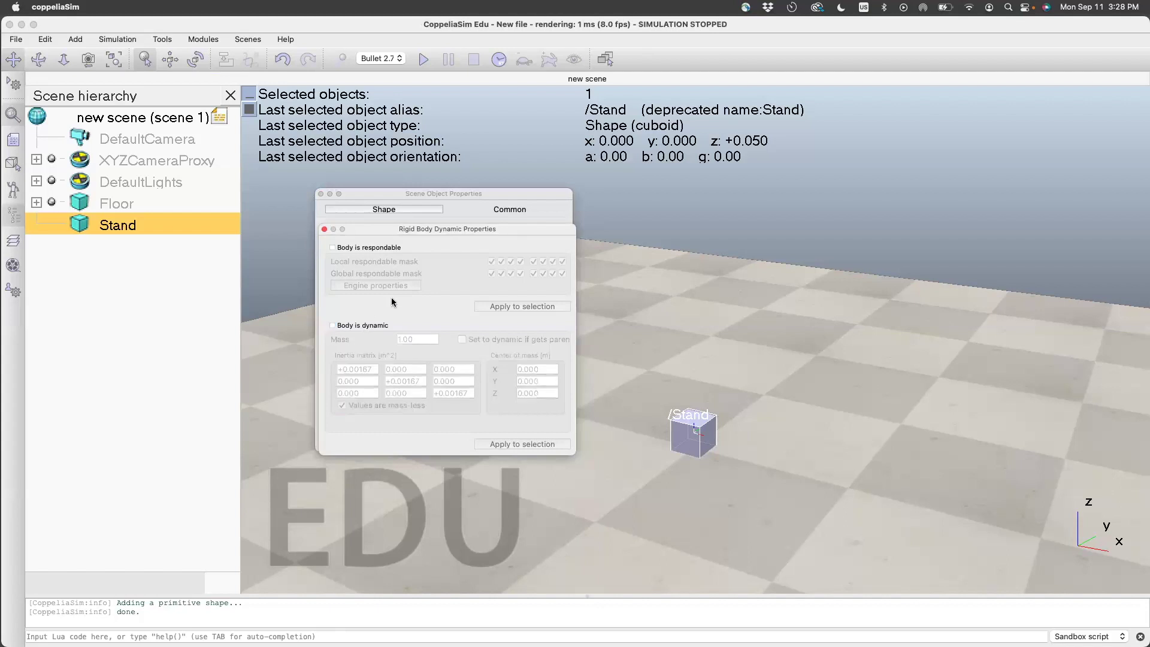
pyautogui.click(324, 229)
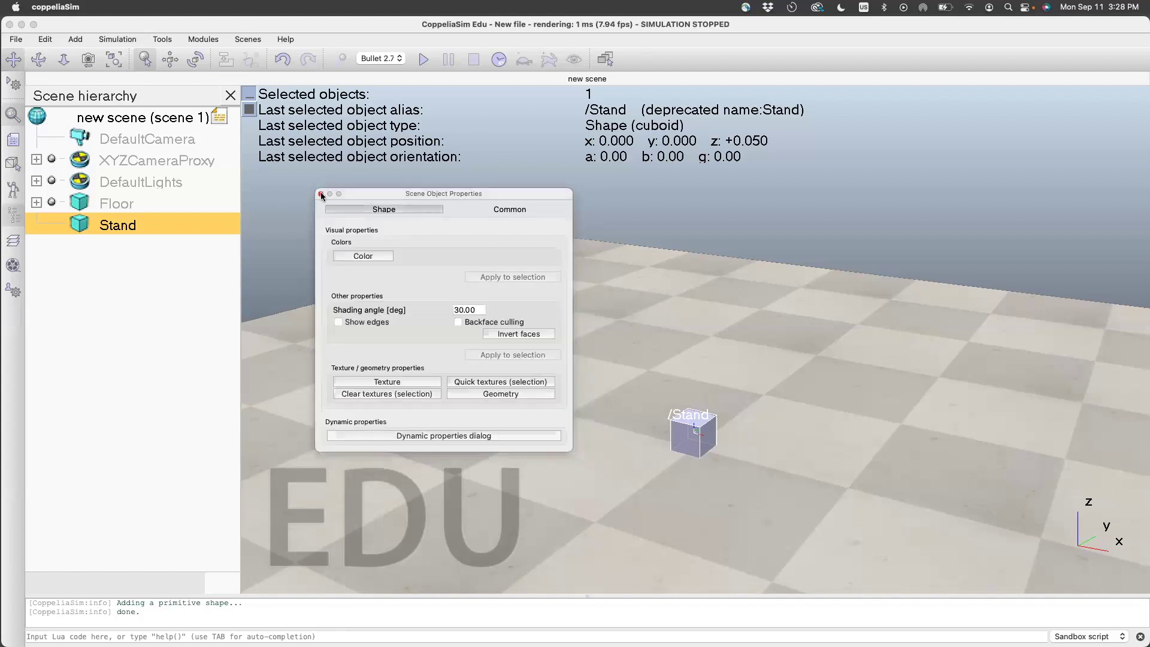
pyautogui.click(321, 194)
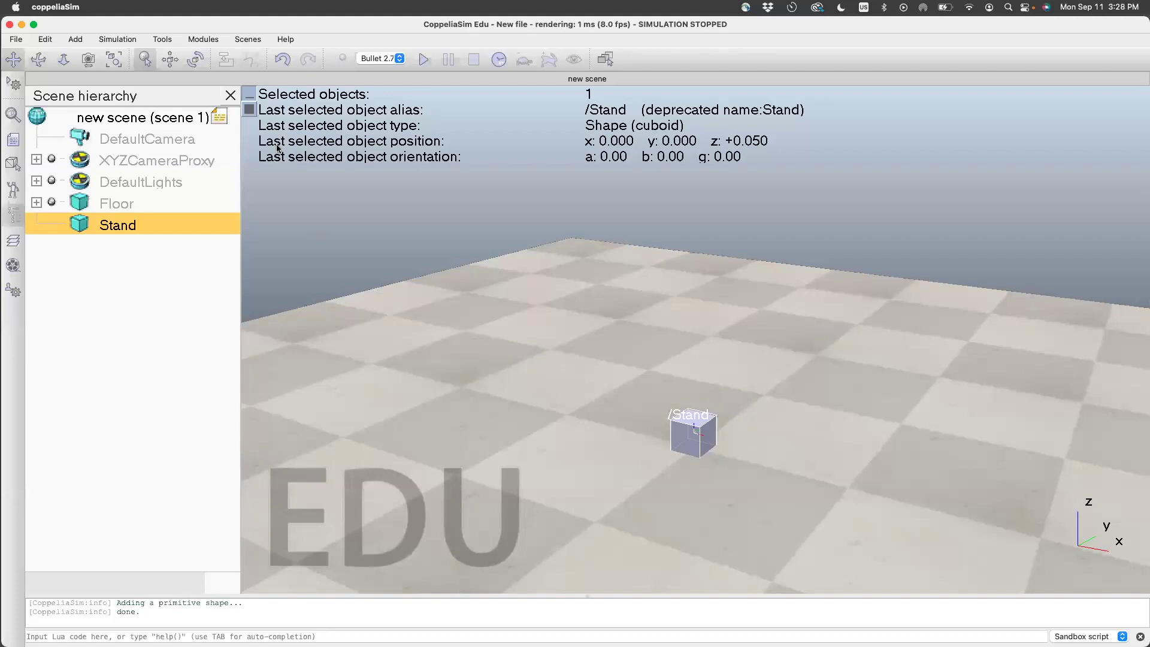
# Step: Add a revolute joint and raise it along Z to 0.4 m height
pyautogui.click(81, 40)
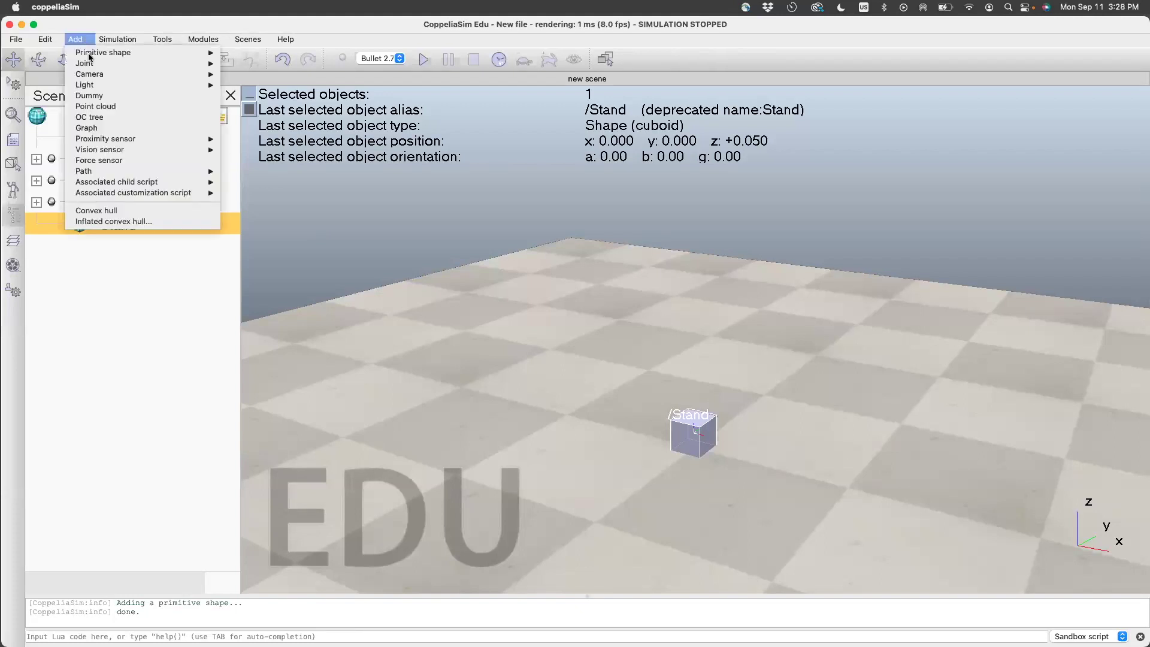
pyautogui.moveTo(91, 61)
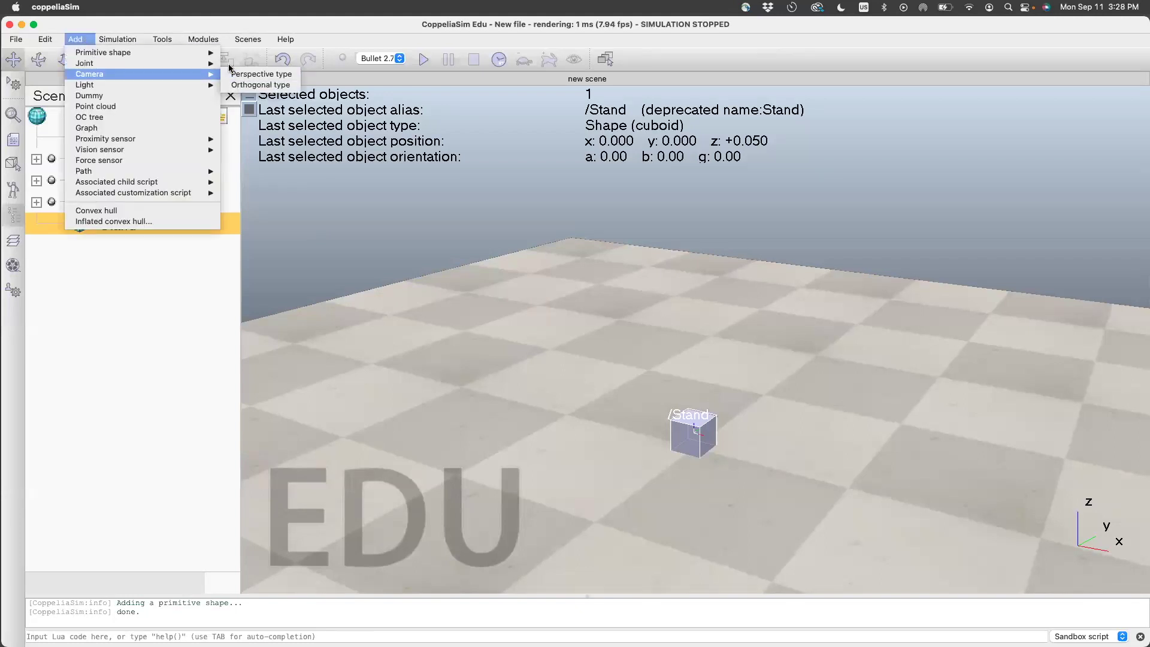
pyautogui.click(235, 63)
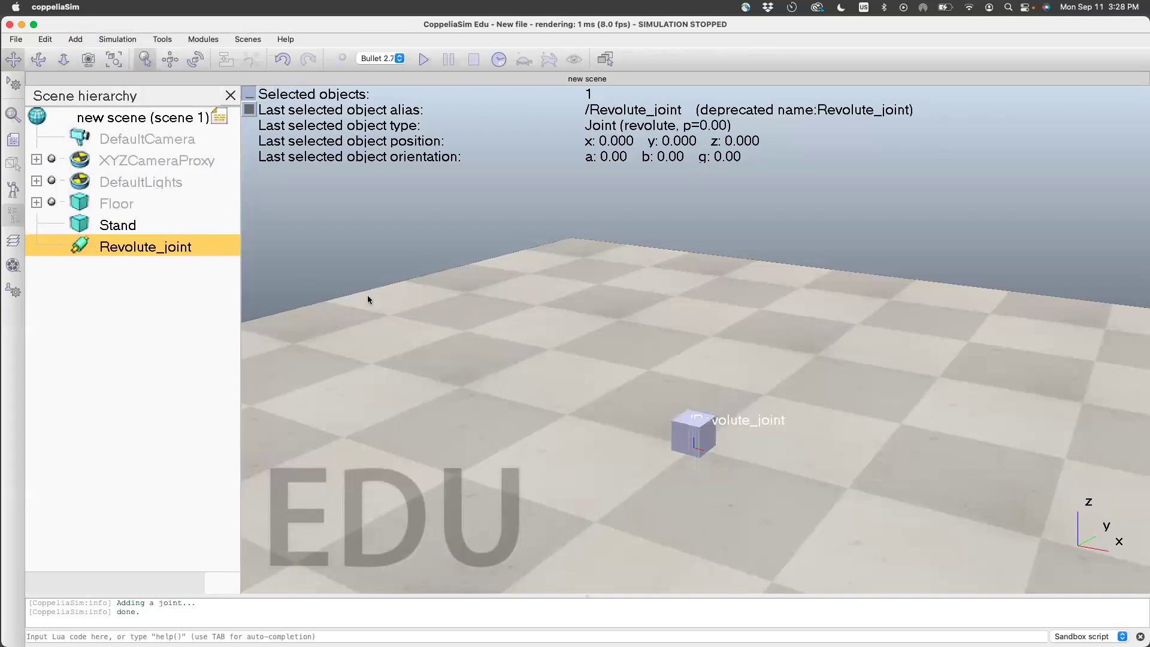
pyautogui.click(170, 64)
pyautogui.click(13, 58)
pyautogui.click(541, 287)
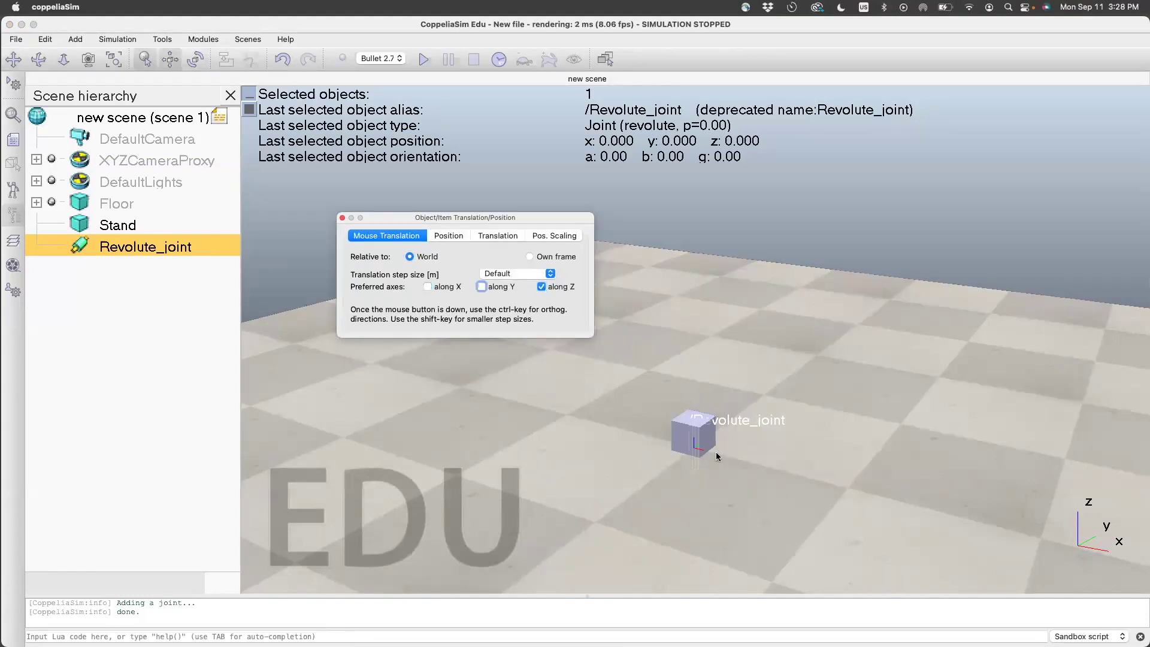
pyautogui.moveTo(694, 438); pyautogui.dragTo(696, 273)
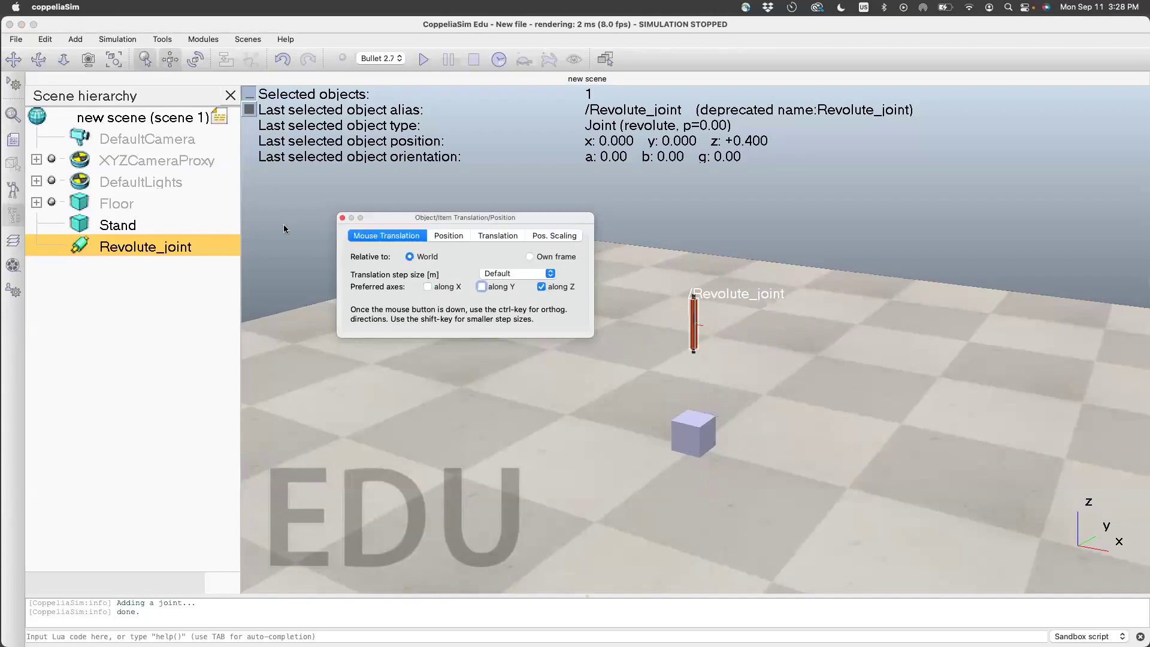
pyautogui.click(342, 217)
# Step: Set the revolute joint's length and diameter to 0.10 in Joint properties
pyautogui.doubleClick(80, 246)
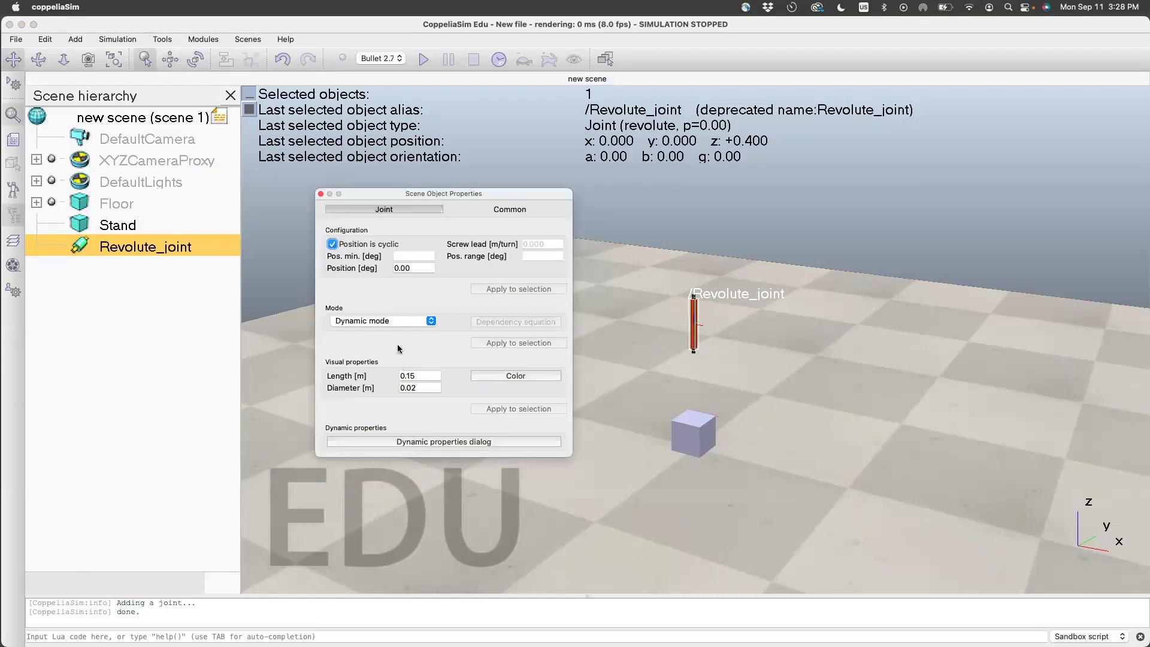
pyautogui.click(413, 375)
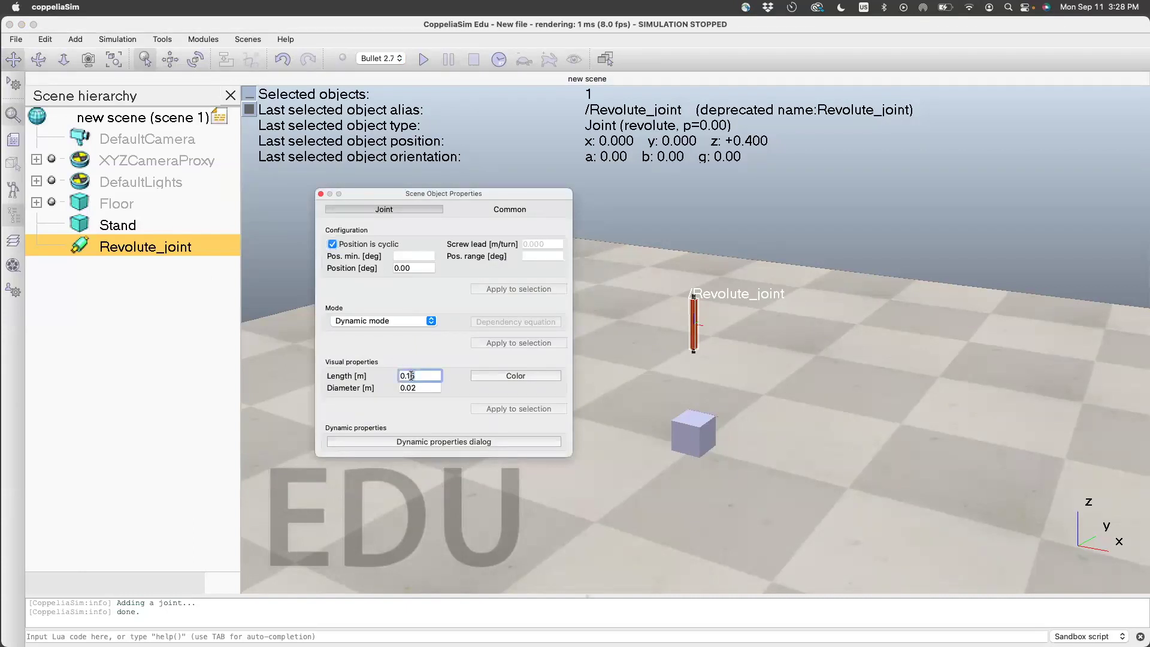
pyautogui.write('0')
pyautogui.click(409, 388)
pyautogui.press('BackSpace')
pyautogui.press('BackSpace')
pyautogui.write('10')
pyautogui.press('Return')
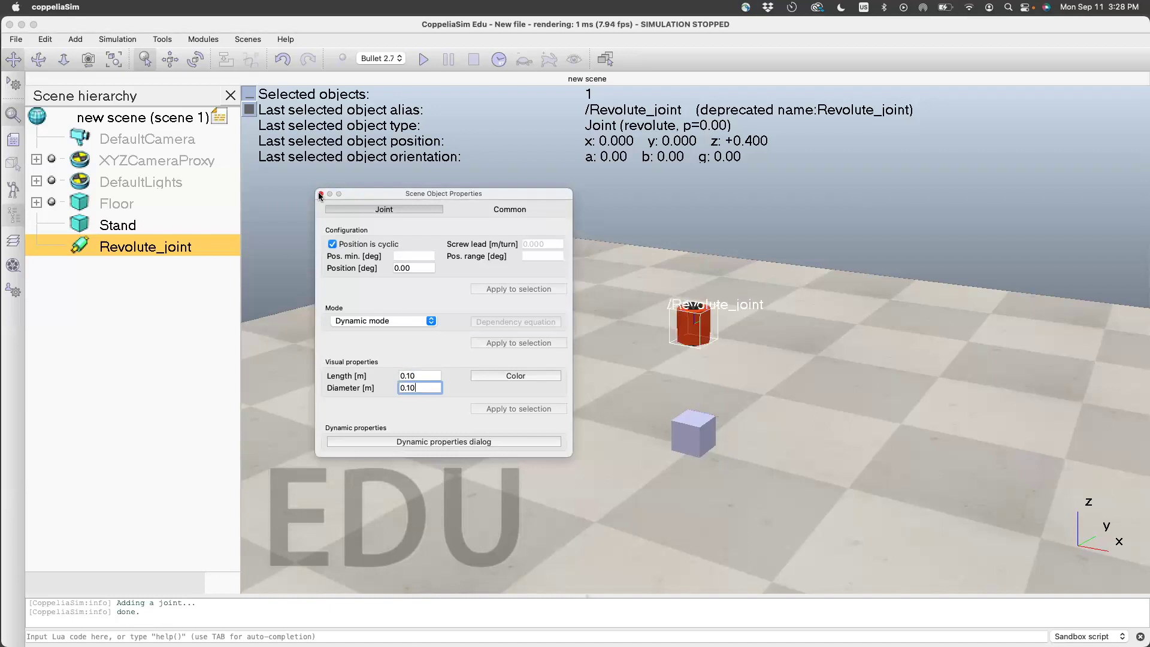
# Step: Rename the revolute joint to 'Joint1'
pyautogui.click(174, 252)
pyautogui.doubleClick(133, 246)
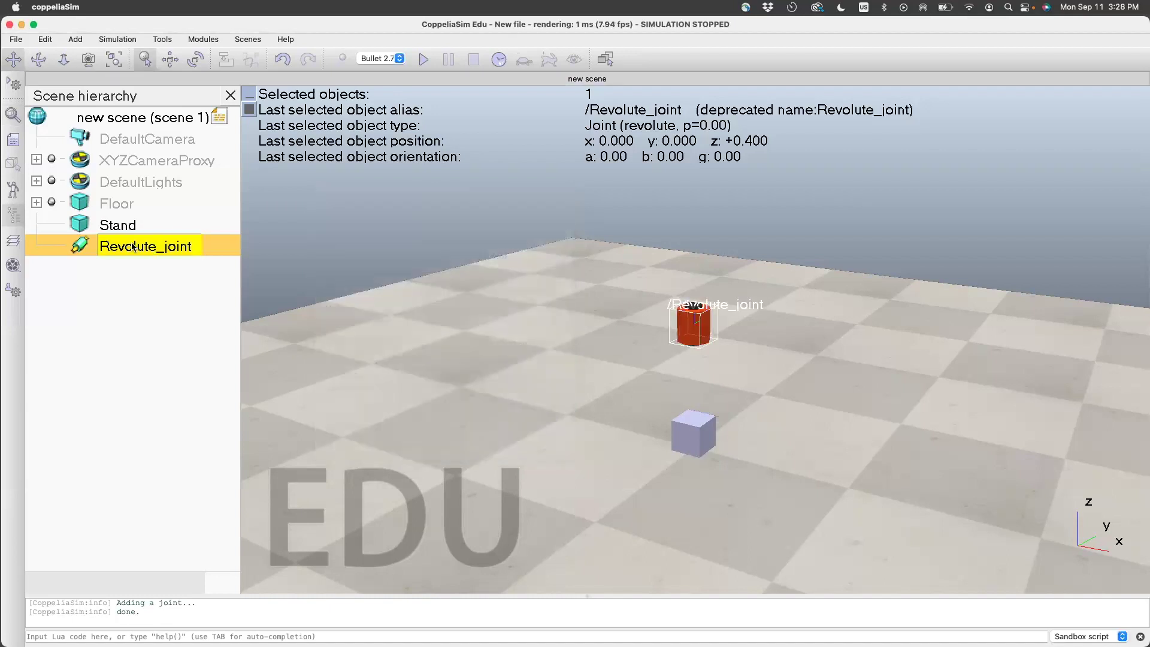
pyautogui.press('BackSpace')
pyautogui.press('BackSpace')
pyautogui.press('BackSpace')
pyautogui.press('BackSpace')
pyautogui.press('BackSpace')
pyautogui.press('BackSpace')
pyautogui.press('BackSpace')
pyautogui.press('BackSpace')
pyautogui.press('BackSpace')
pyautogui.press('BackSpace')
pyautogui.press('BackSpace')
pyautogui.press('BackSpace')
pyautogui.press('BackSpace')
pyautogui.press('BackSpace')
pyautogui.write('Joint1')
pyautogui.press('Return')
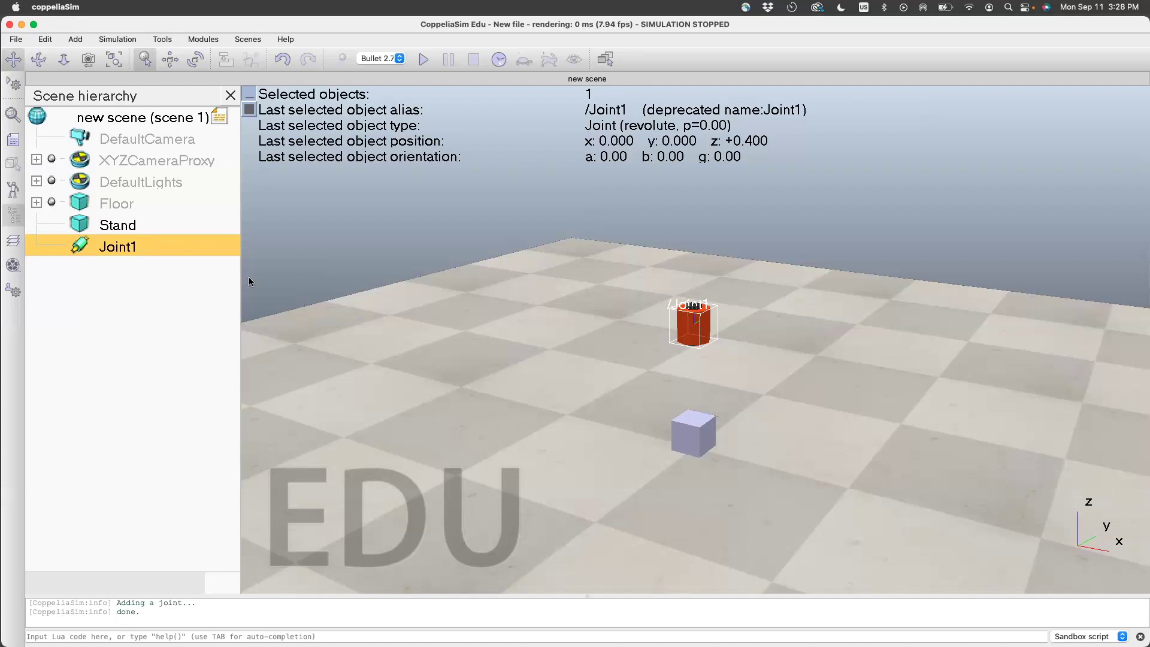
# Step: Parent Joint1 under Stand and set its Z position to 0.05 relative to Stand
pyautogui.moveTo(117, 247); pyautogui.dragTo(94, 225)
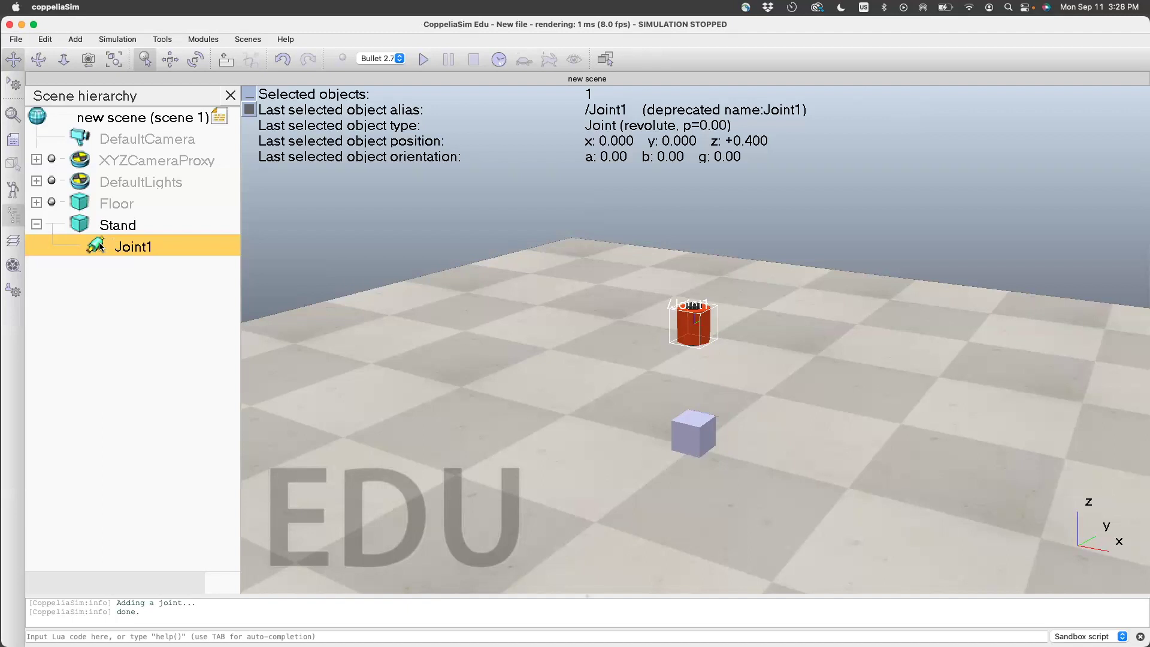
pyautogui.click(170, 60)
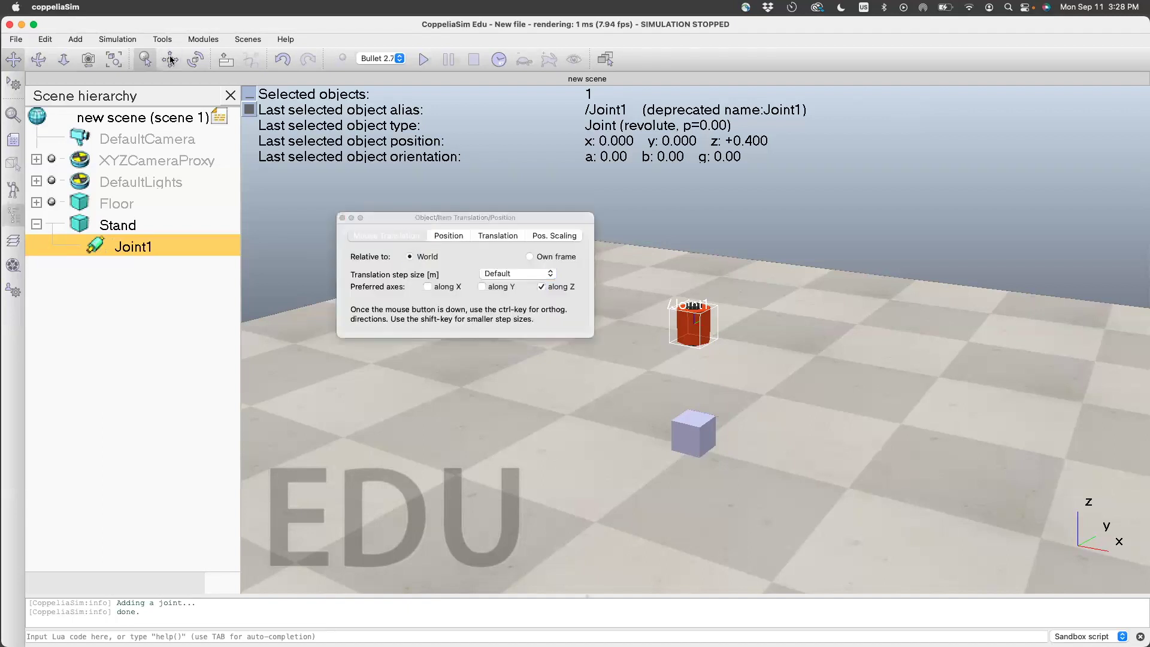
pyautogui.moveTo(377, 217); pyautogui.dragTo(407, 232)
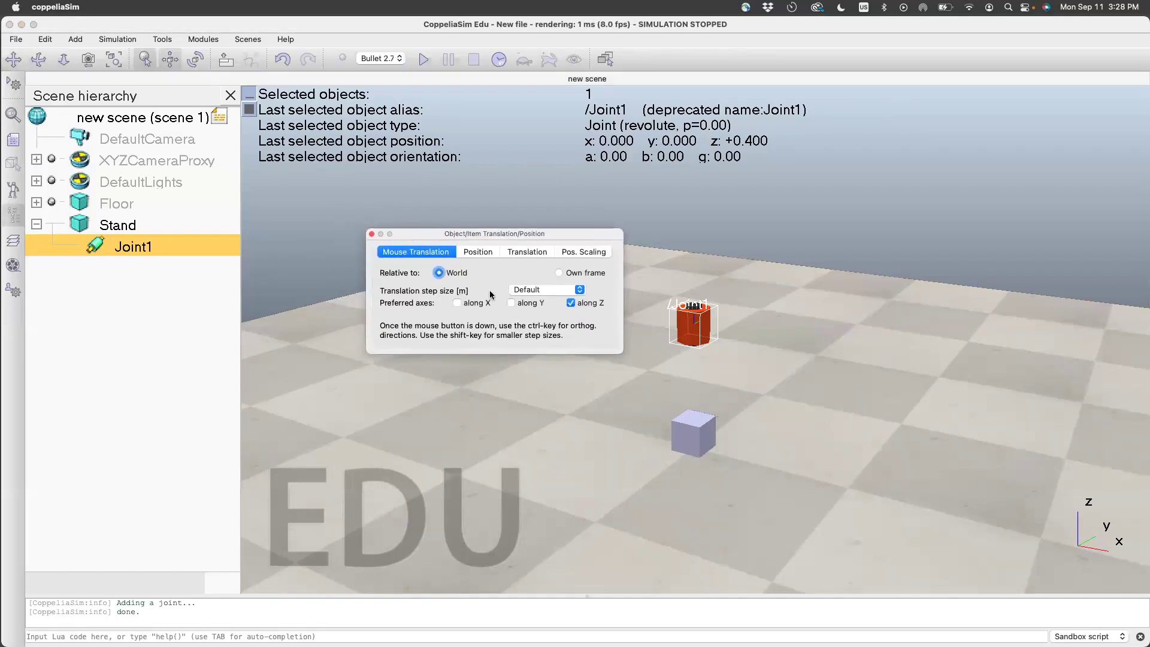
pyautogui.click(482, 252)
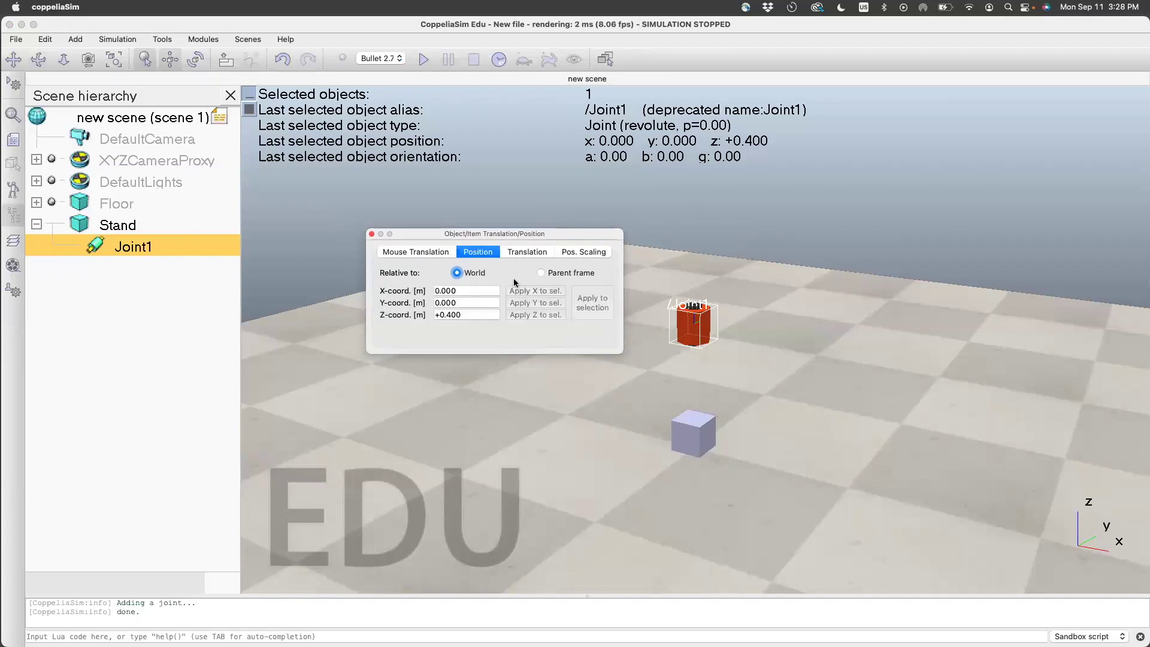
pyautogui.click(542, 272)
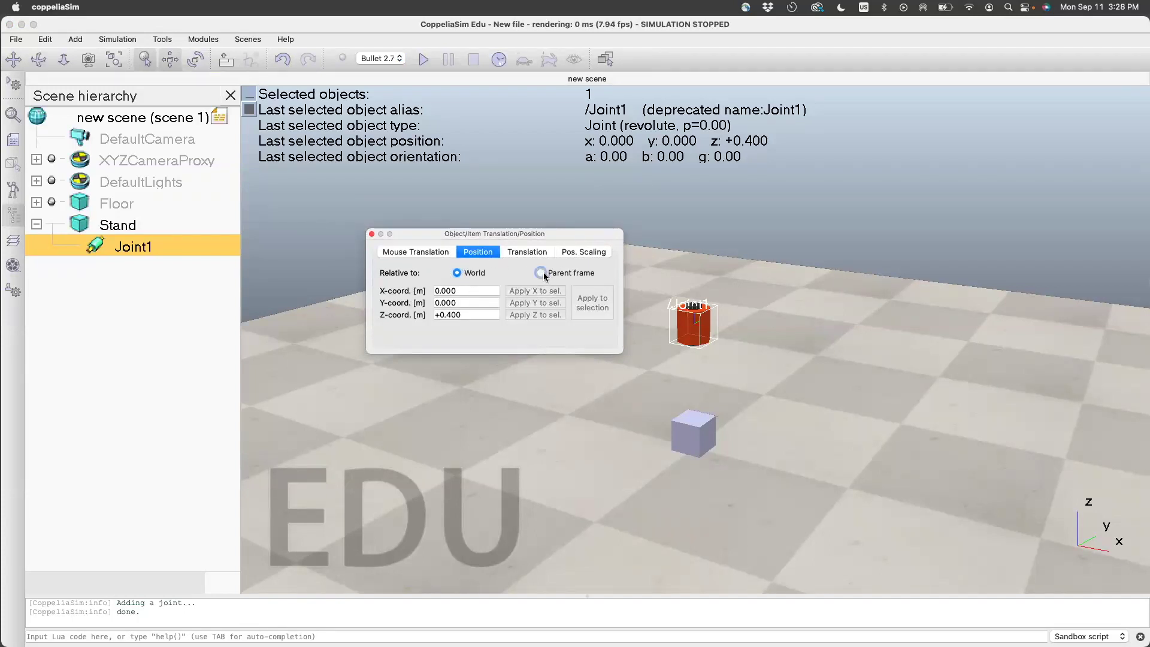
pyautogui.click(459, 313)
pyautogui.write('0.000')
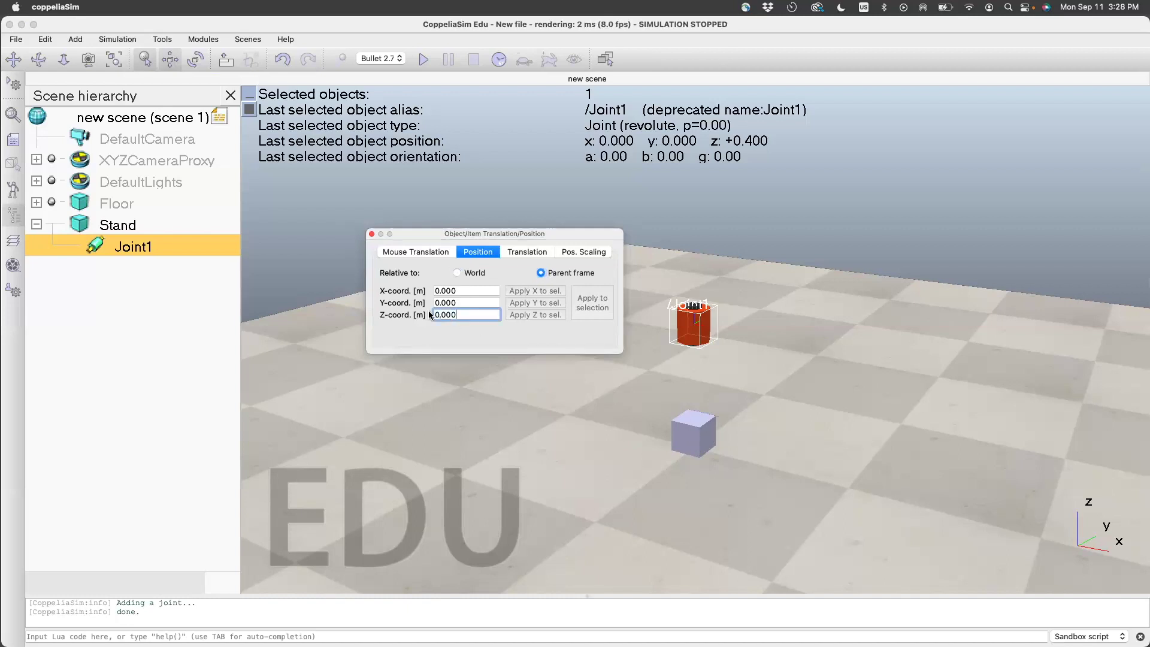
pyautogui.press('Return')
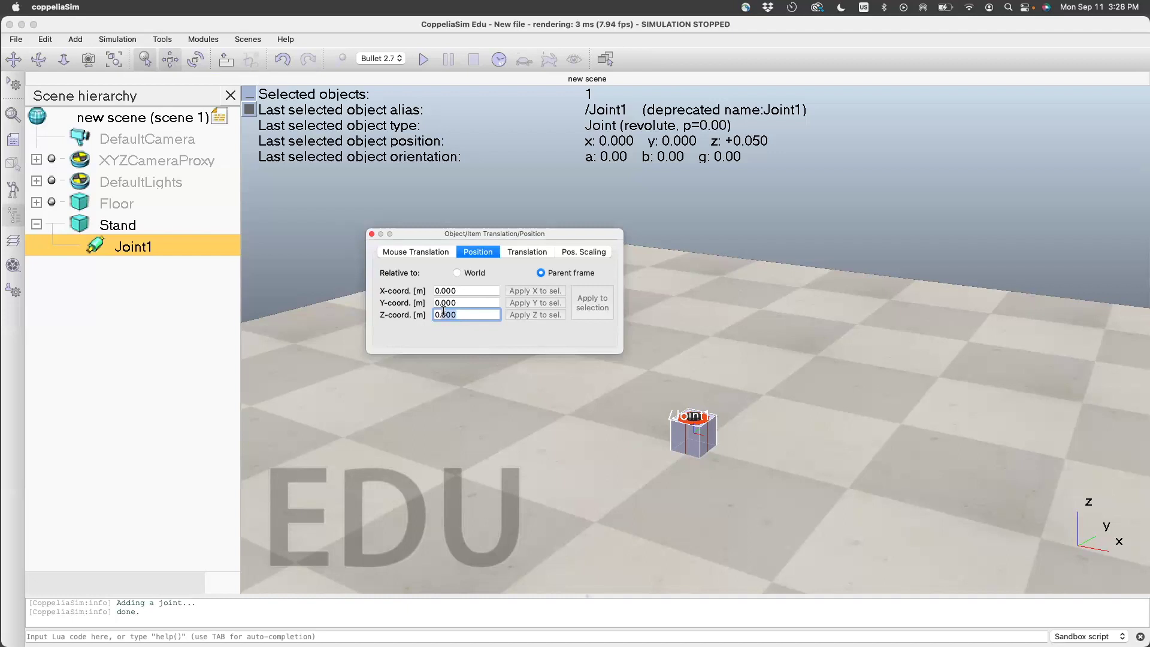
pyautogui.write('0.05')
pyautogui.press('Return')
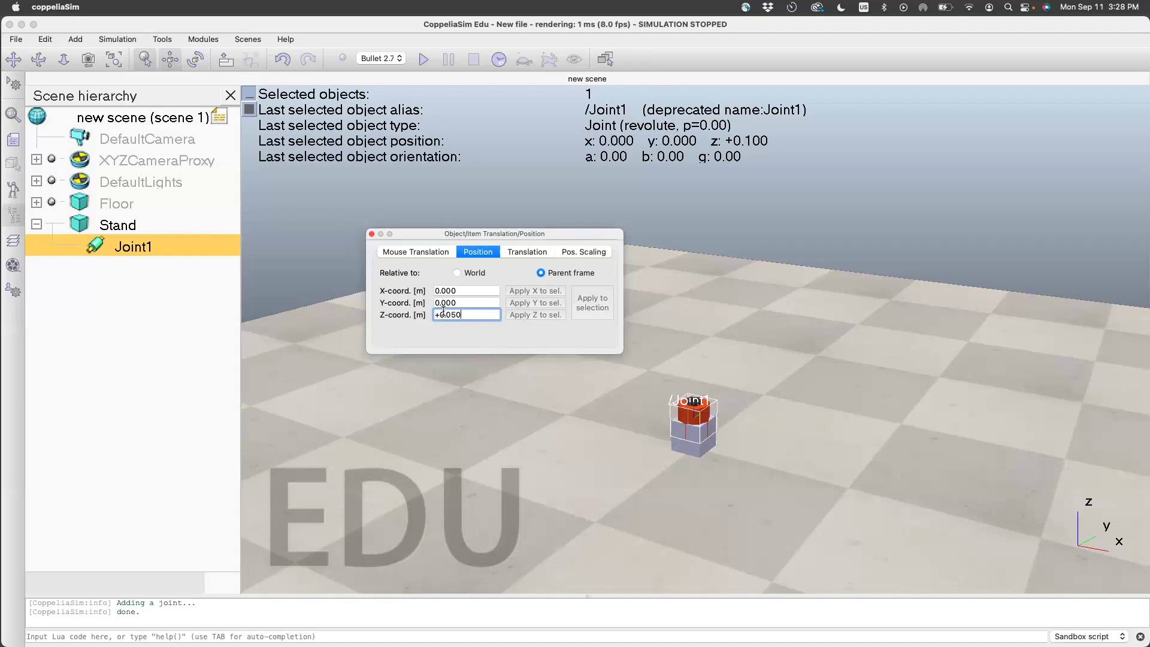
pyautogui.click(371, 233)
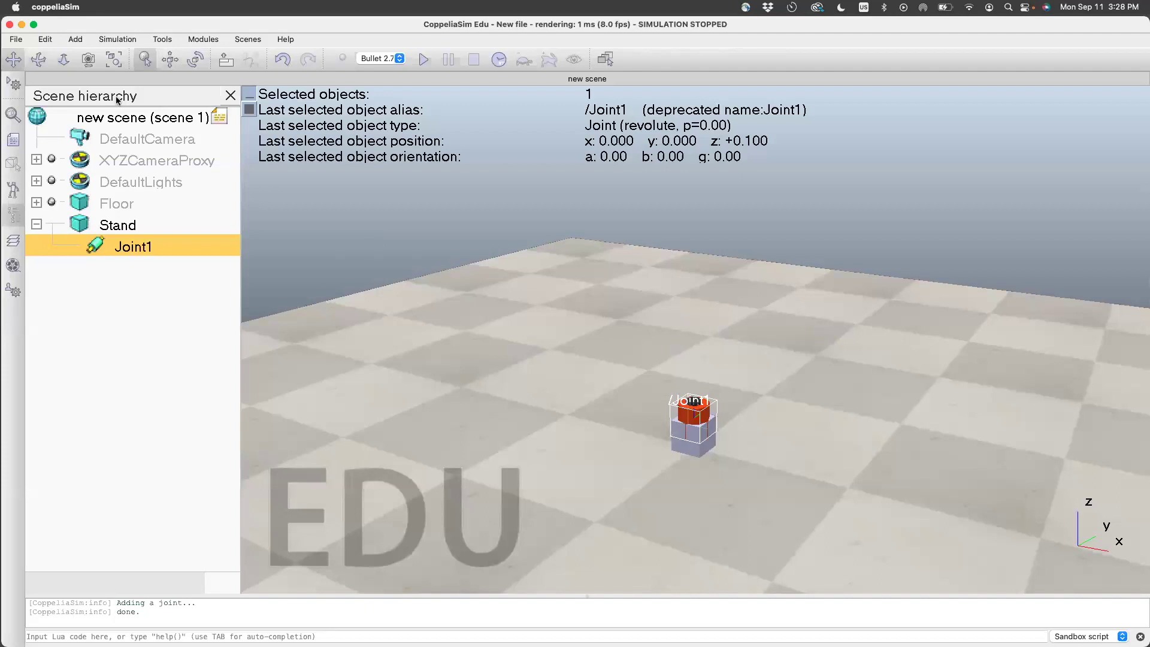
# Step: Add a new cuboid with Z-size 1, making it 0.1 × 0.1 × 1 m
pyautogui.click(84, 37)
pyautogui.moveTo(150, 52)
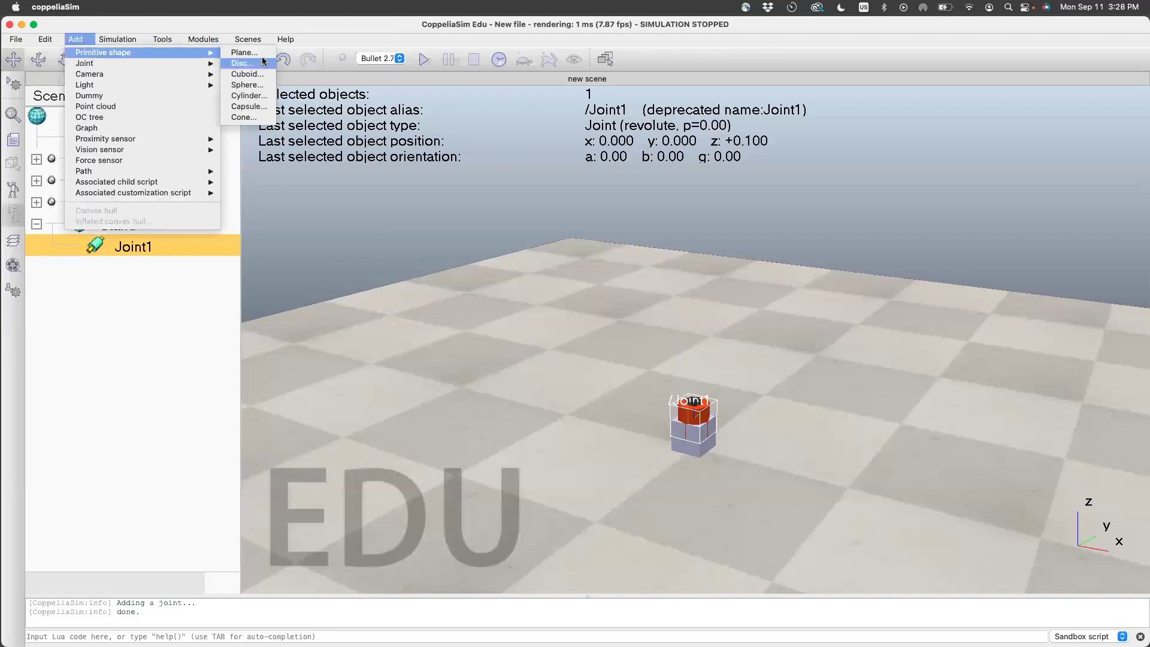
pyautogui.click(249, 74)
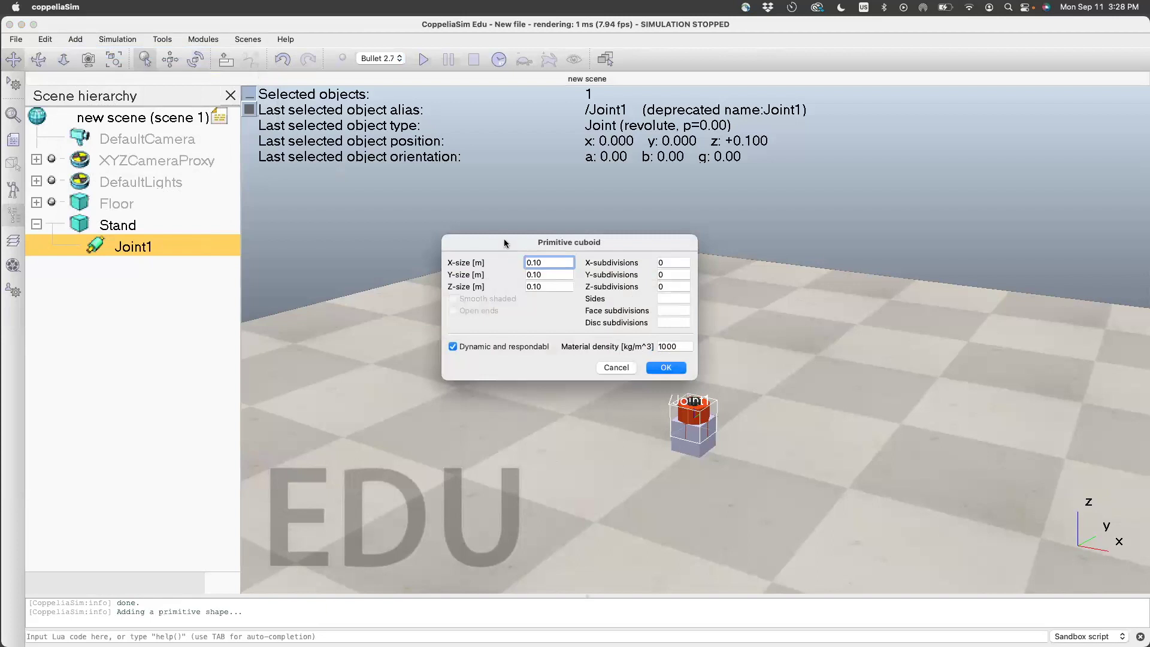
pyautogui.moveTo(505, 241); pyautogui.dragTo(440, 201)
pyautogui.press('Tab')
pyautogui.press('Tab')
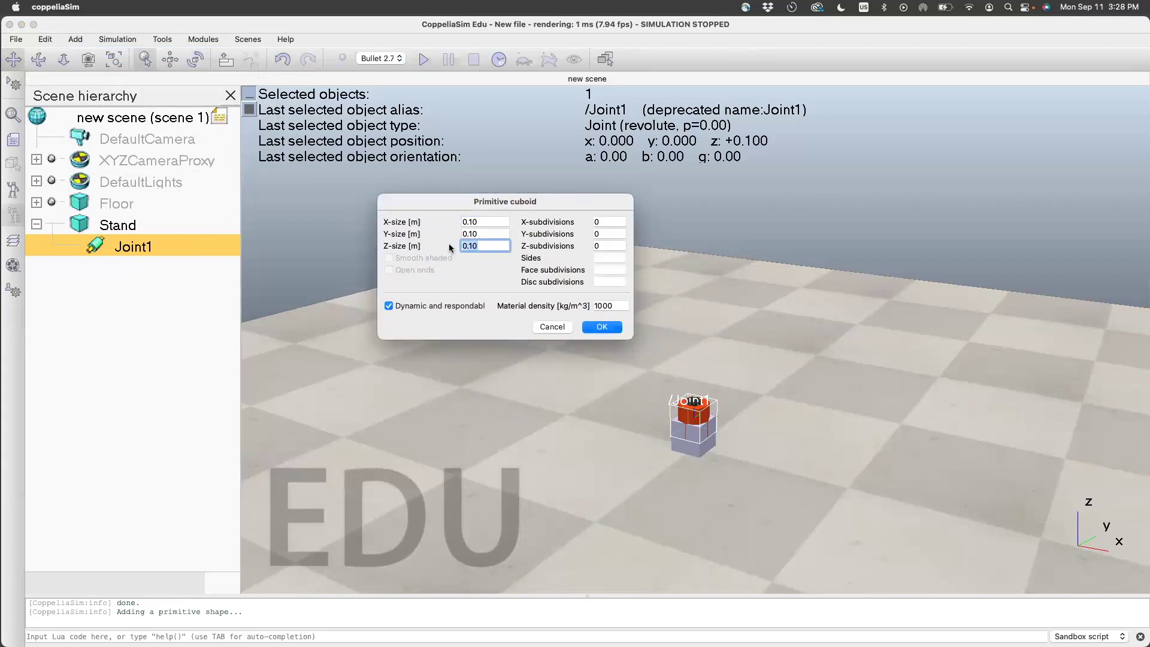
pyautogui.write('1')
pyautogui.press('Return')
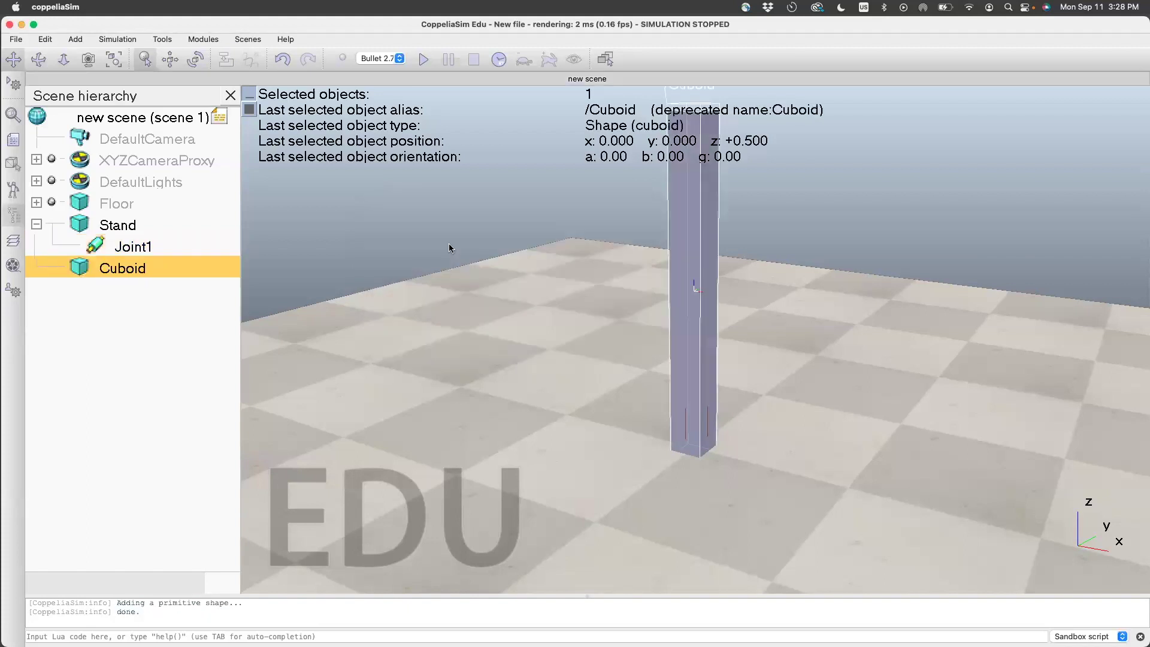
# Step: Slide the tall cuboid along X only to x 0.25 beside the stand
pyautogui.click(171, 60)
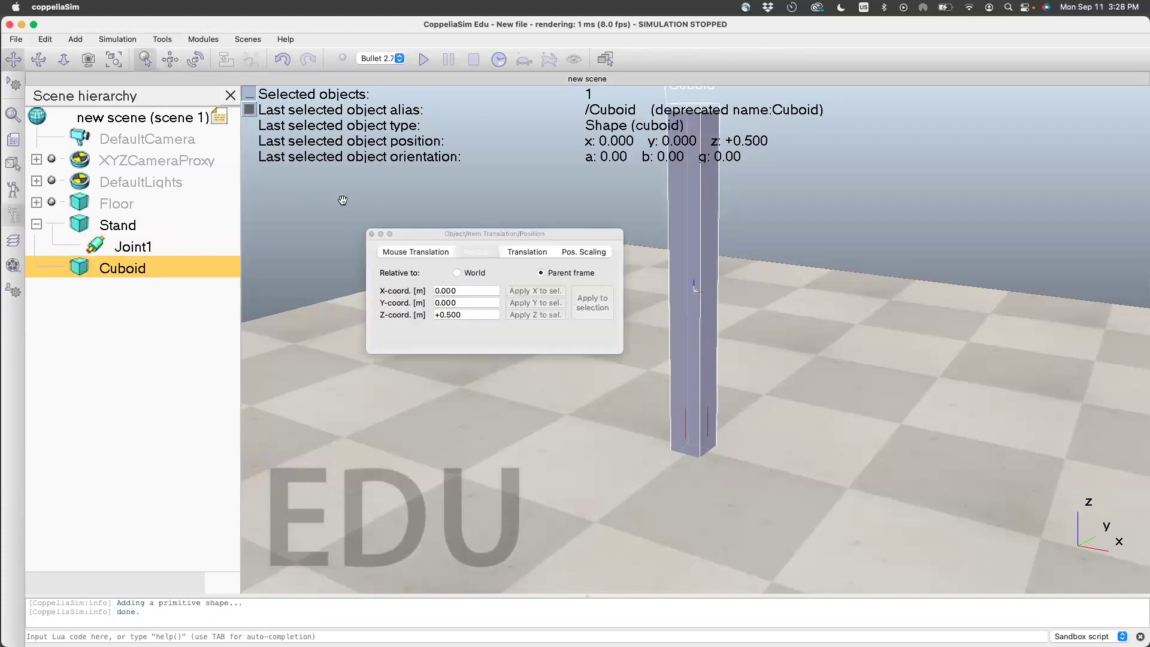
pyautogui.click(430, 252)
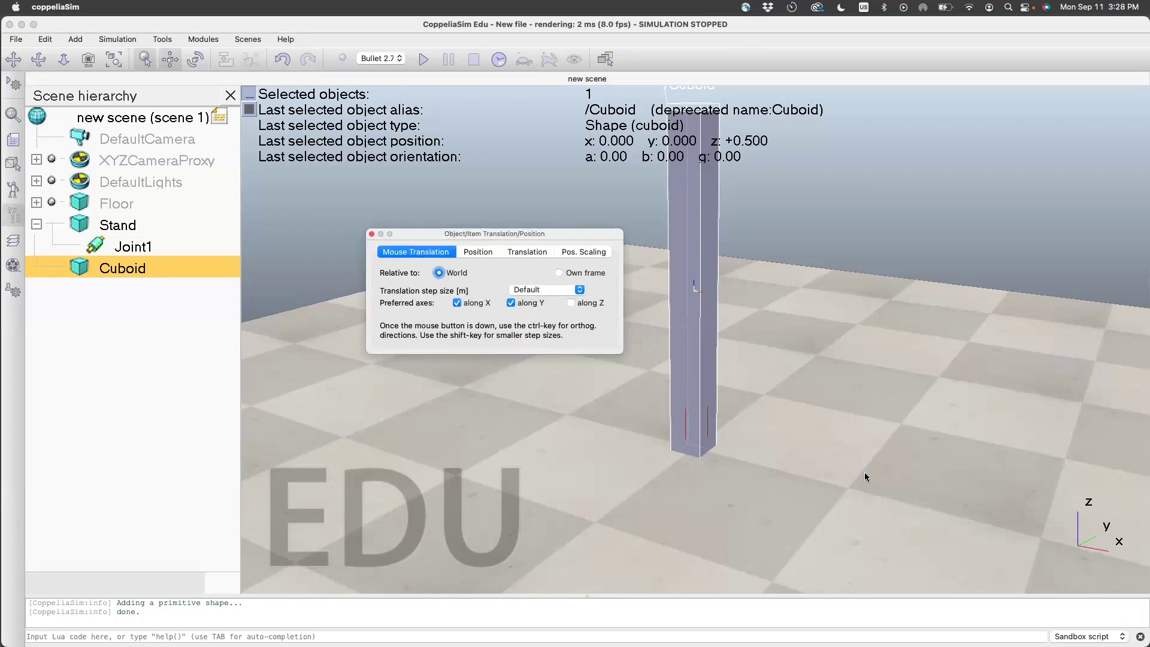
pyautogui.click(510, 302)
pyautogui.moveTo(689, 325); pyautogui.dragTo(772, 353)
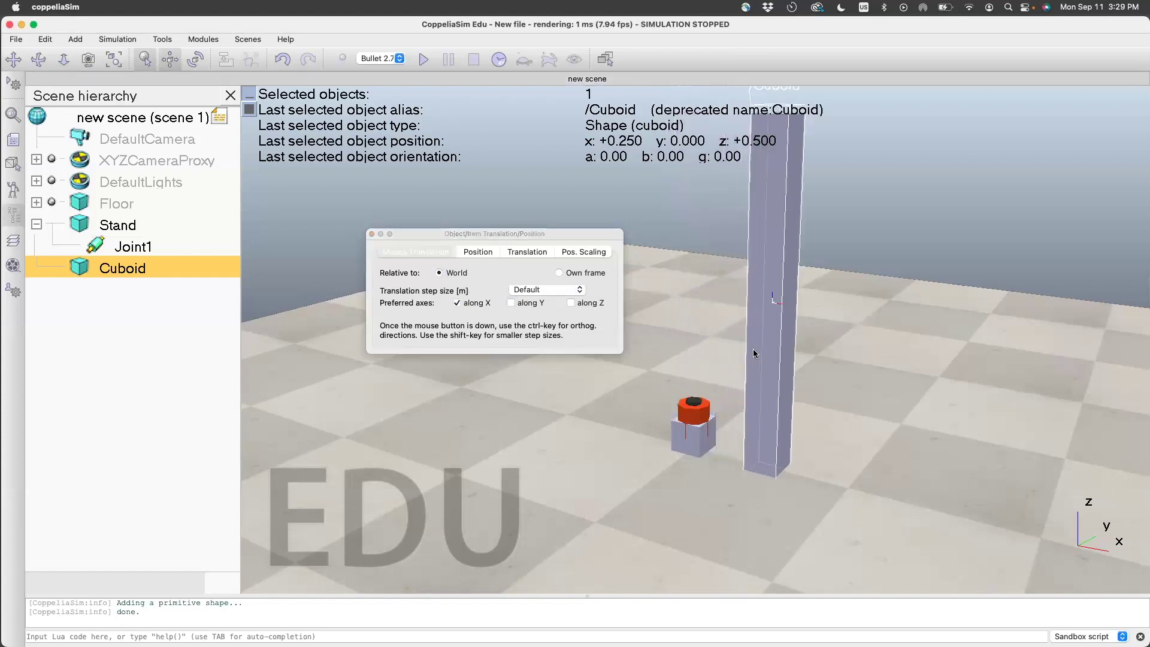
pyautogui.click(372, 234)
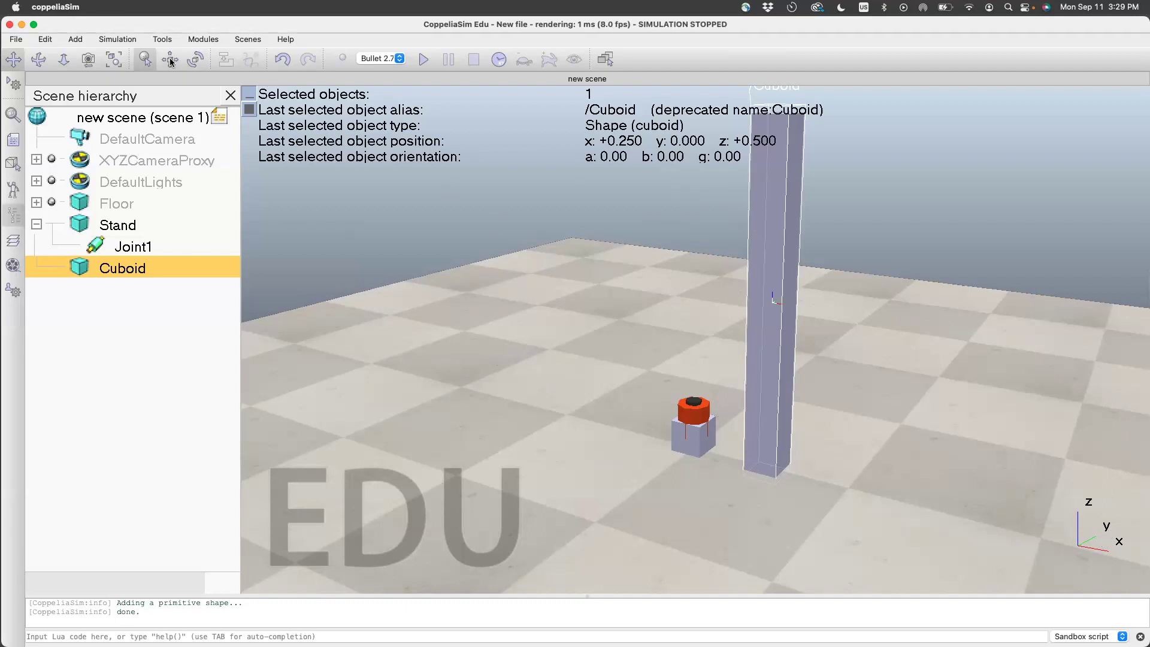
# Step: Rotate the cuboid to Beta 90° and parent it under Joint1
pyautogui.click(195, 59)
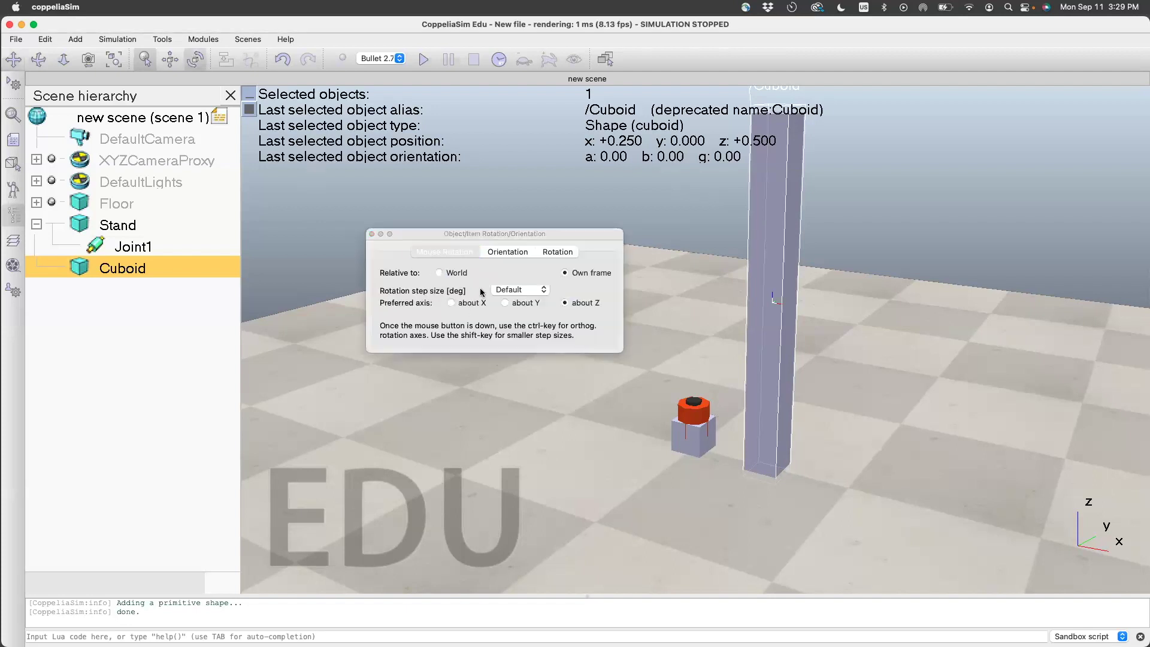
pyautogui.click(495, 252)
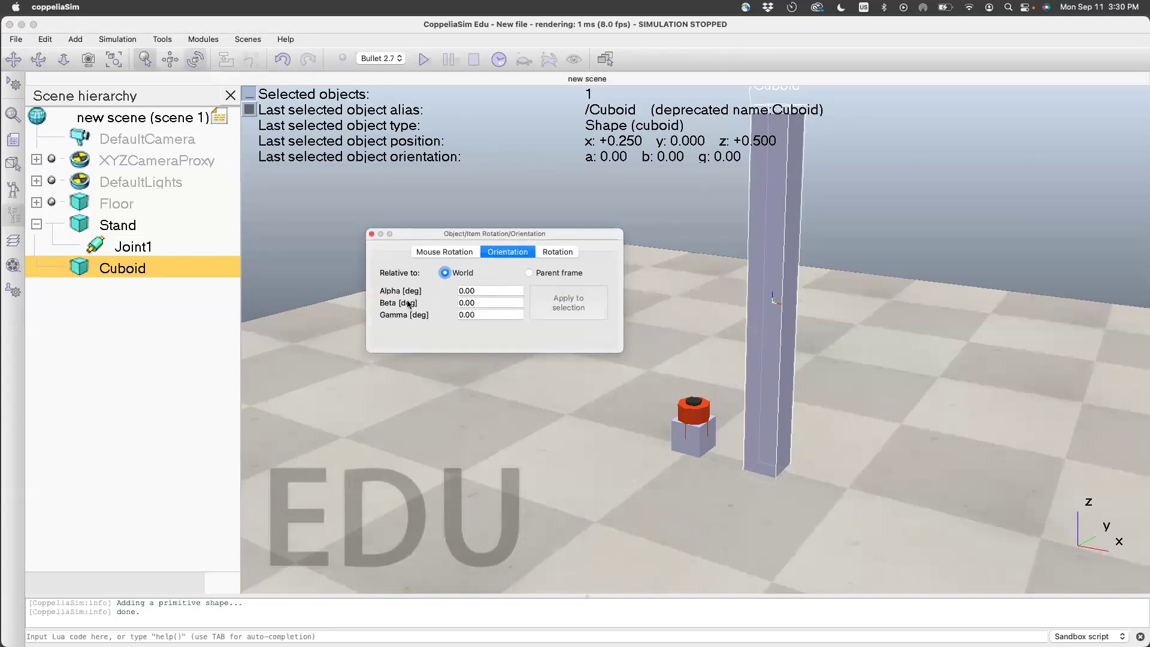
pyautogui.doubleClick(473, 302)
pyautogui.write('90')
pyautogui.press('Return')
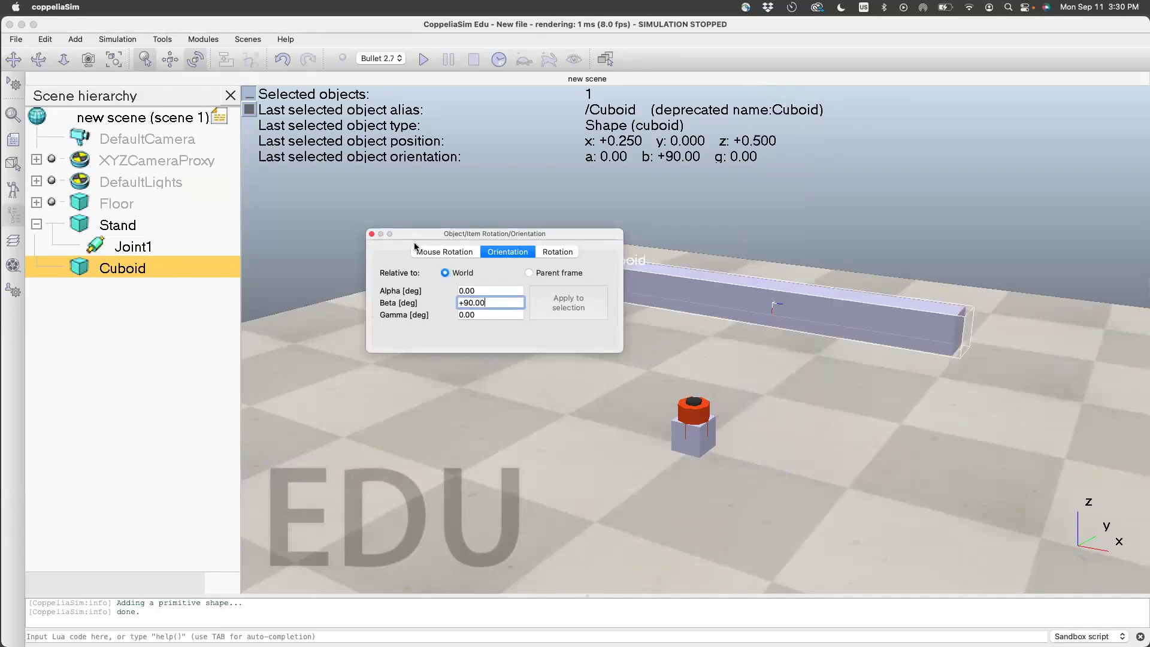
pyautogui.click(371, 234)
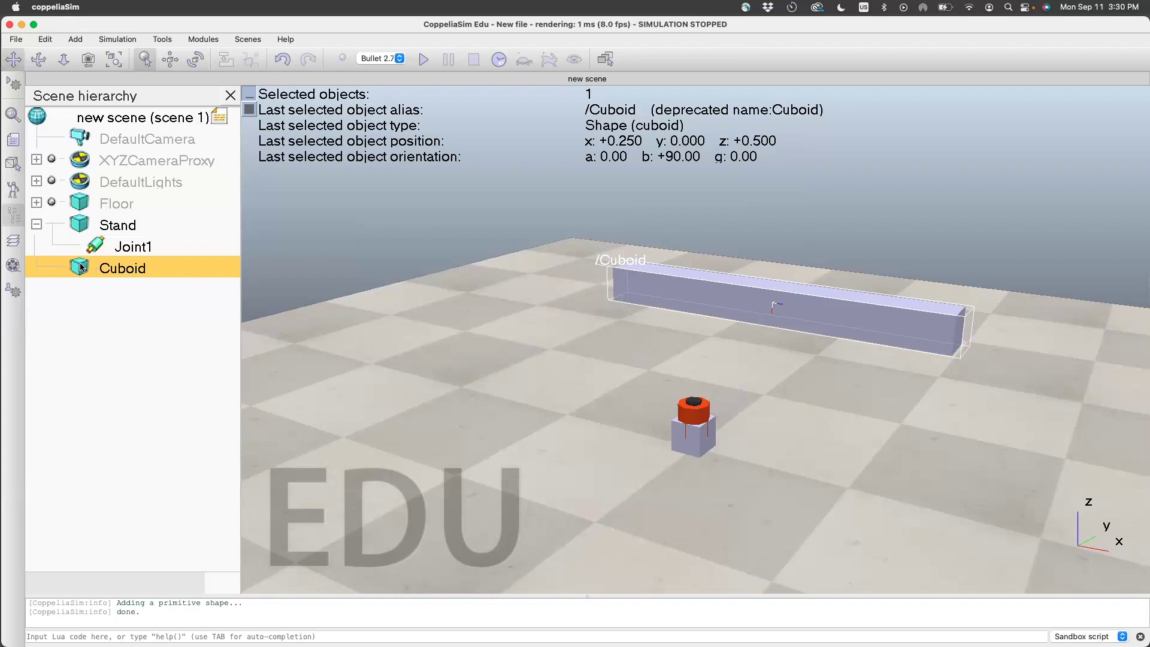
pyautogui.moveTo(85, 268); pyautogui.dragTo(127, 248)
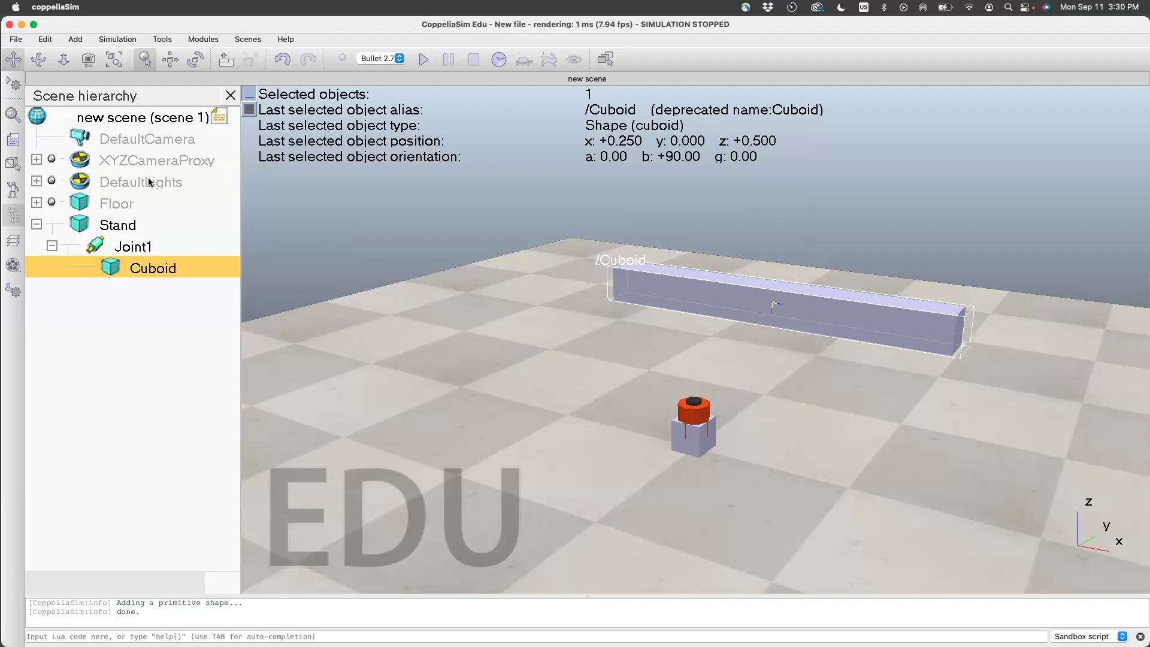
# Step: Zero the cuboid's position coordinates in the parent Joint1 frame
pyautogui.click(170, 59)
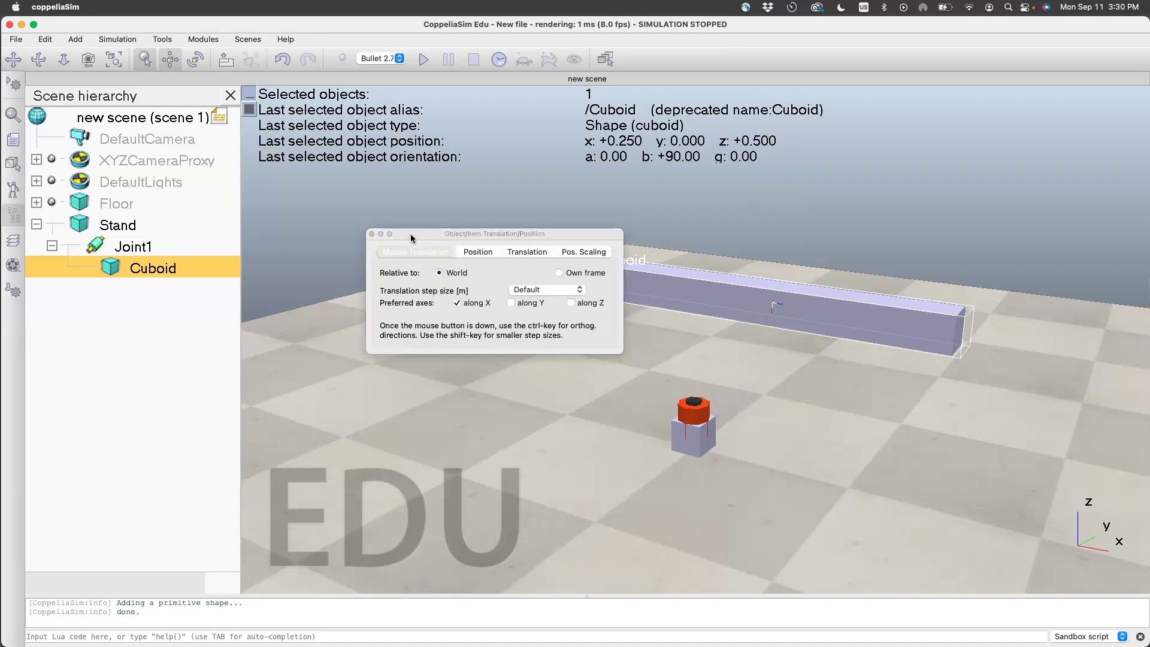
pyautogui.moveTo(413, 234); pyautogui.dragTo(381, 216)
pyautogui.click(445, 233)
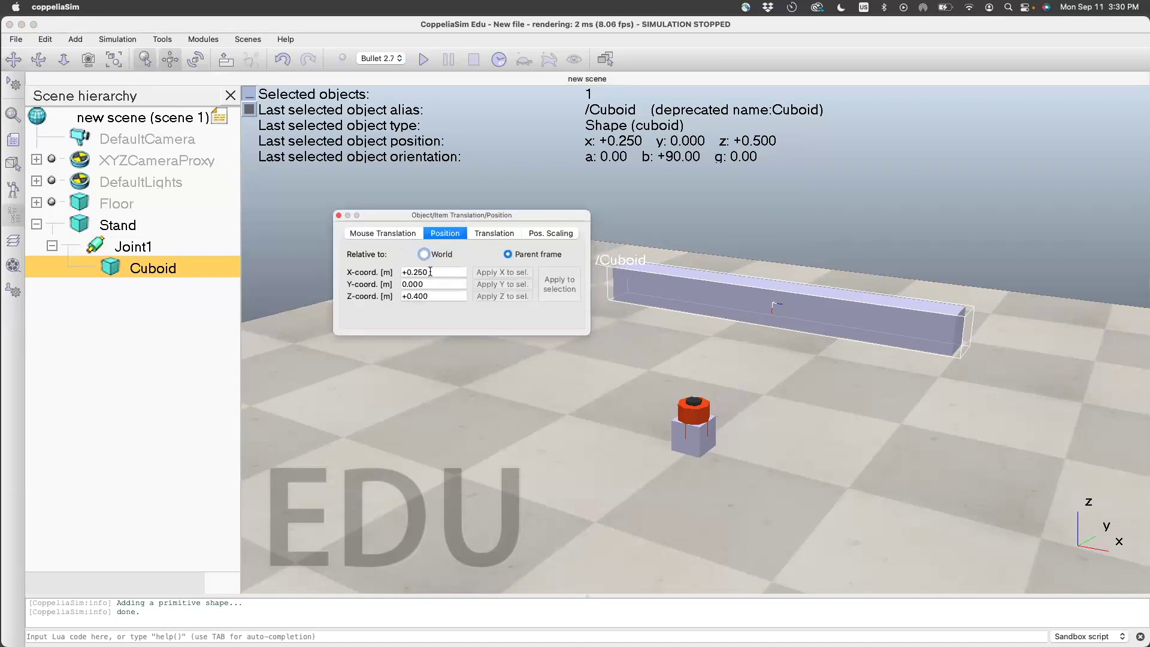
pyautogui.moveTo(444, 273); pyautogui.dragTo(383, 275)
pyautogui.write('0')
pyautogui.press('Tab')
pyautogui.press('Tab')
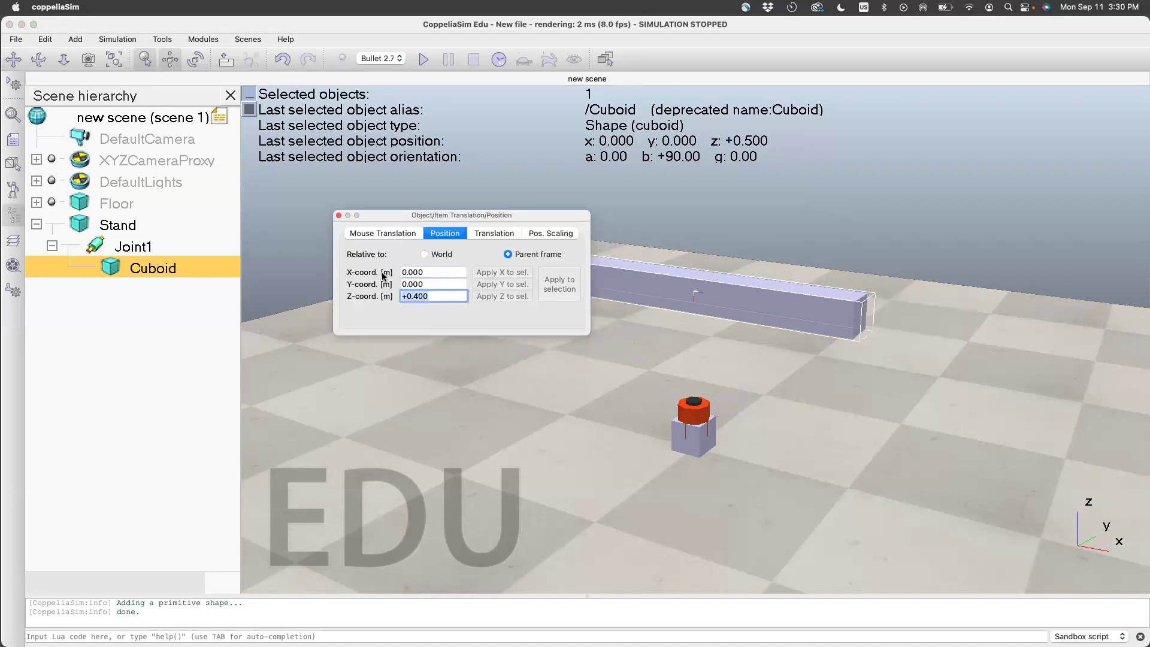
pyautogui.write('0')
pyautogui.press('Return')
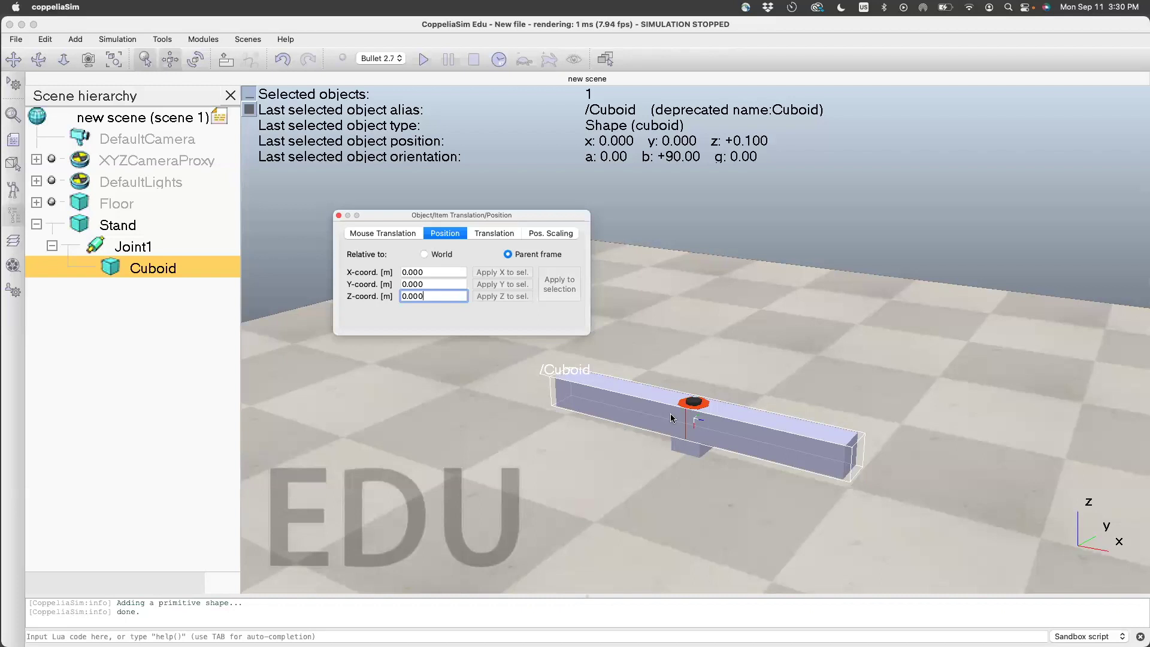
pyautogui.moveTo(428, 294); pyautogui.dragTo(407, 296)
pyautogui.write('0.5')
pyautogui.press('Return')
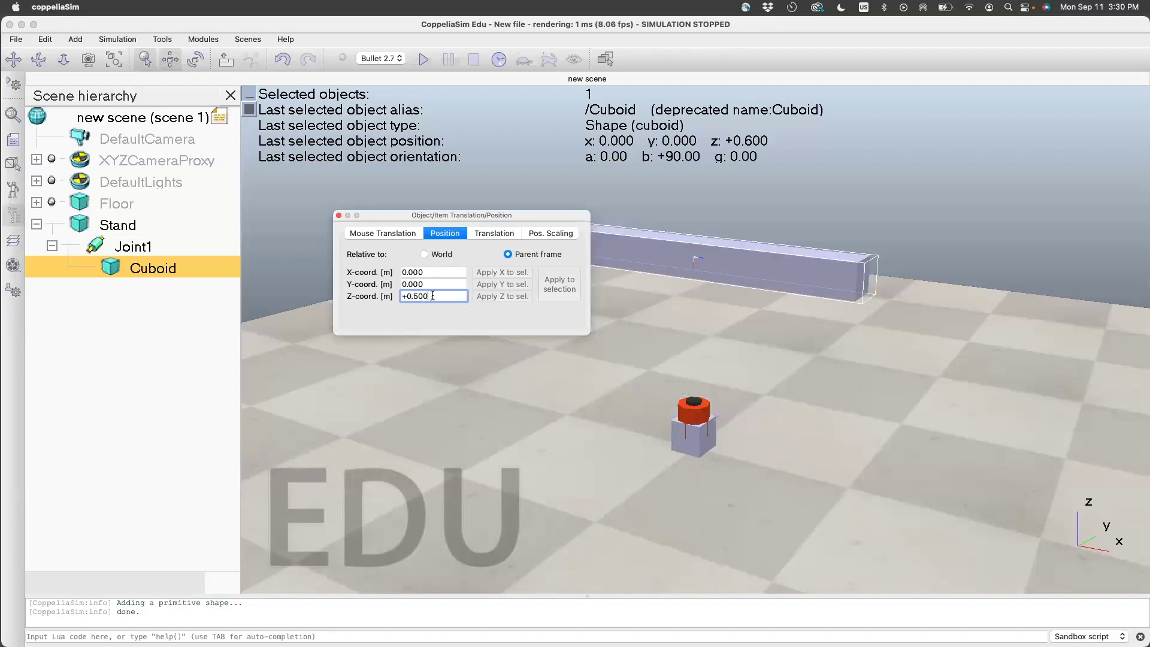
pyautogui.moveTo(436, 293); pyautogui.dragTo(407, 284)
pyautogui.write('0')
pyautogui.press('Return')
# Step: Set the cuboid's parent-frame position to X 0.5, Y 0, Z 0
pyautogui.write('0.5')
pyautogui.press('Return')
pyautogui.rightClick(431, 286)
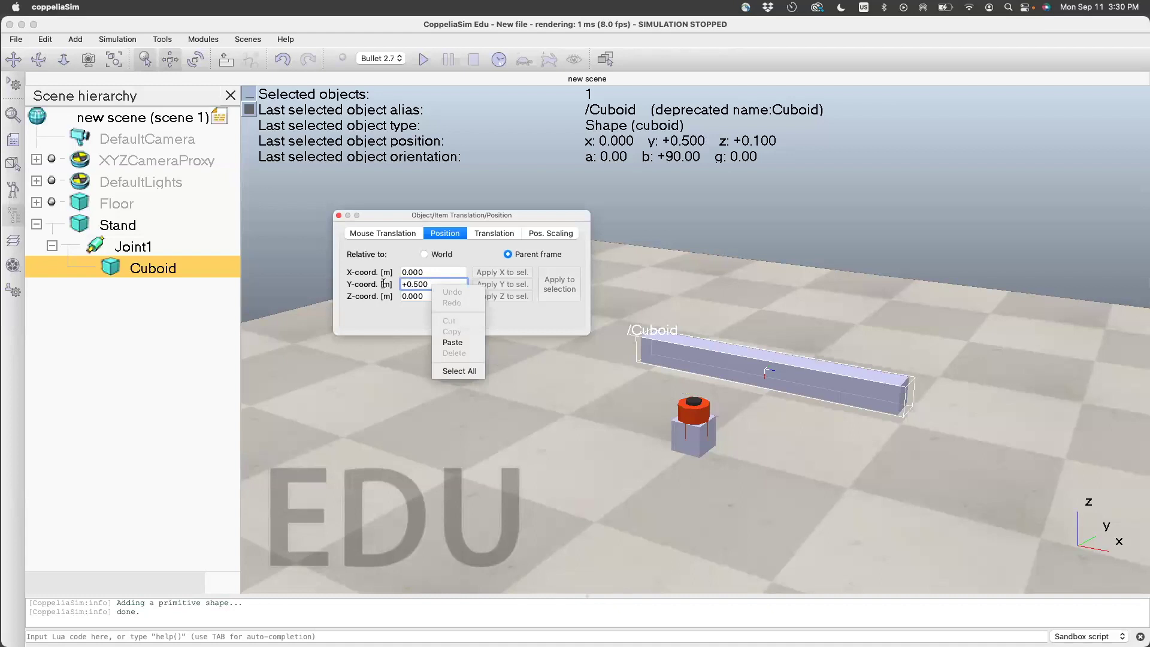
pyautogui.click(459, 371)
pyautogui.write('0.000')
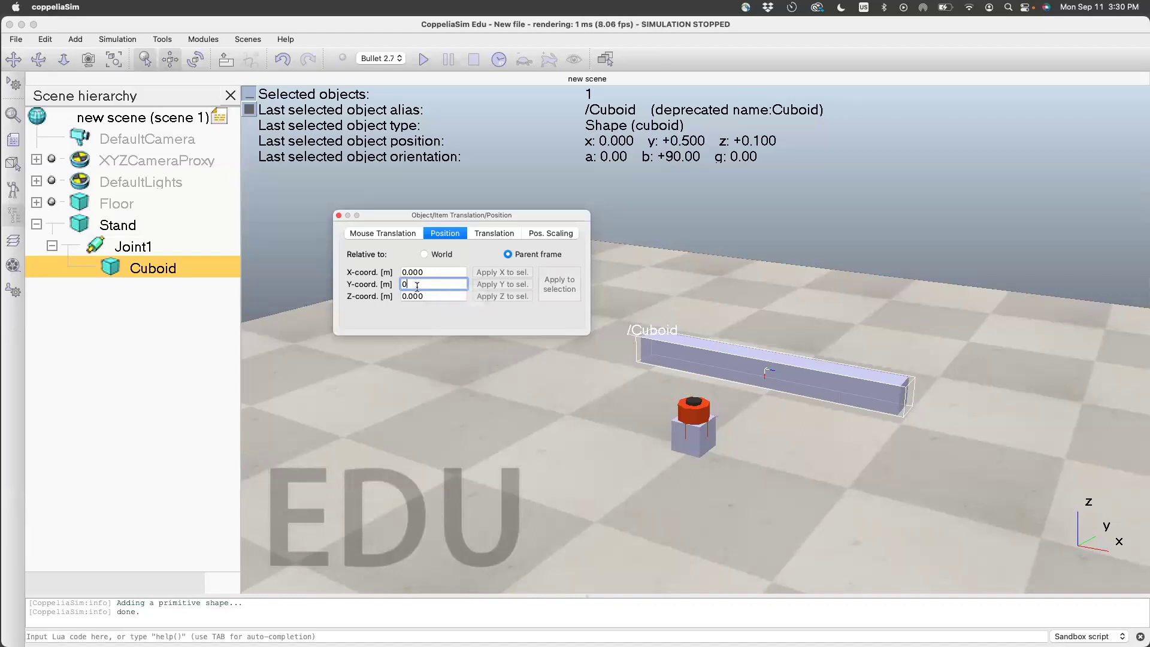
pyautogui.press('Return')
pyautogui.moveTo(429, 271); pyautogui.dragTo(407, 273)
pyautogui.write('+0.500')
pyautogui.press('Return')
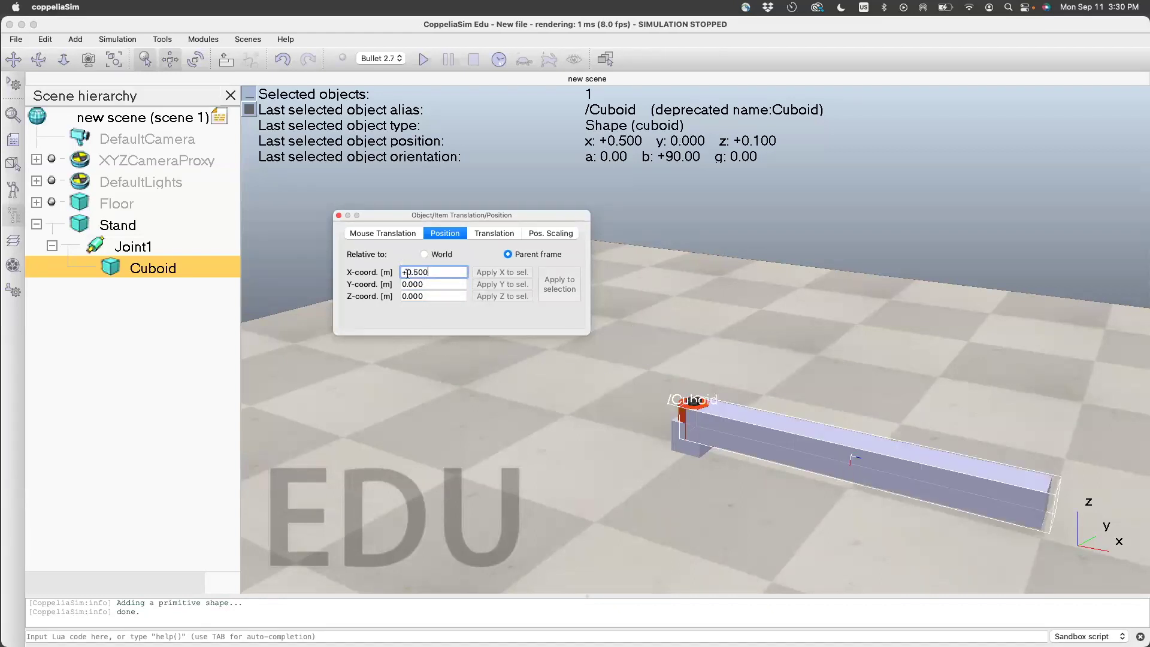
pyautogui.click(339, 216)
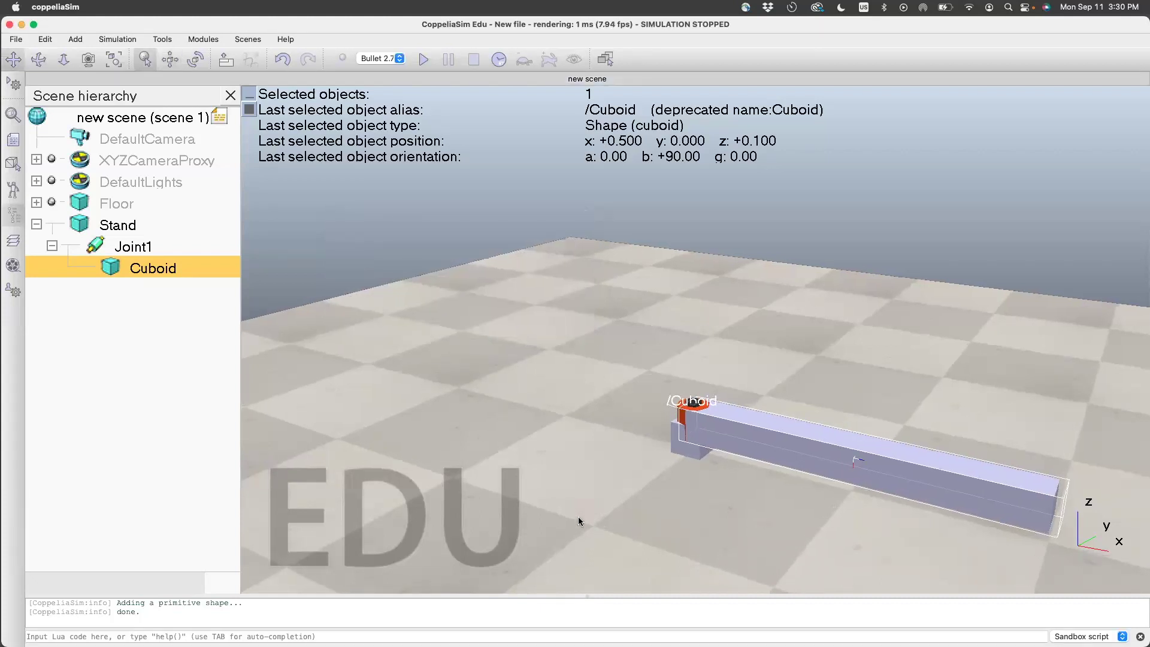
# Step: Rename the horizontal cuboid to 'Pendulum1' and orbit to a top-down view
pyautogui.scroll(-3, 579, 522)
pyautogui.doubleClick(146, 269)
pyautogui.press('BackSpace')
pyautogui.press('BackSpace')
pyautogui.press('BackSpace')
pyautogui.press('BackSpace')
pyautogui.press('BackSpace')
pyautogui.press('BackSpace')
pyautogui.write('Pendulum1')
pyautogui.press('Return')
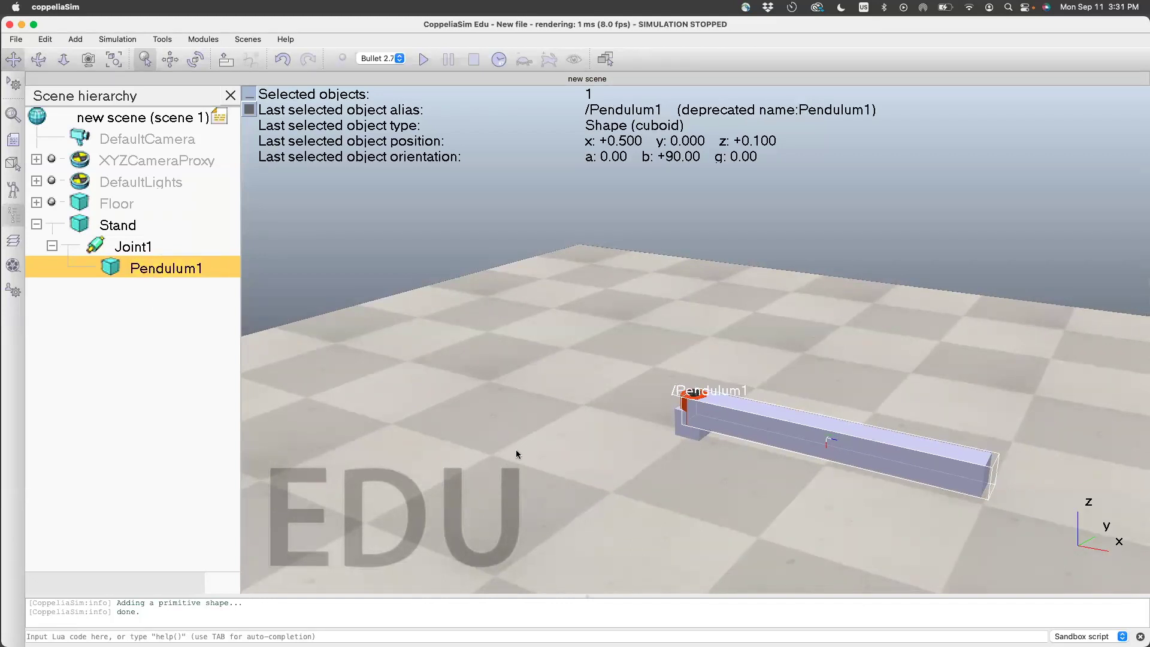
pyautogui.click(517, 453)
pyautogui.moveTo(510, 388); pyautogui.dragTo(440, 379, button='right')
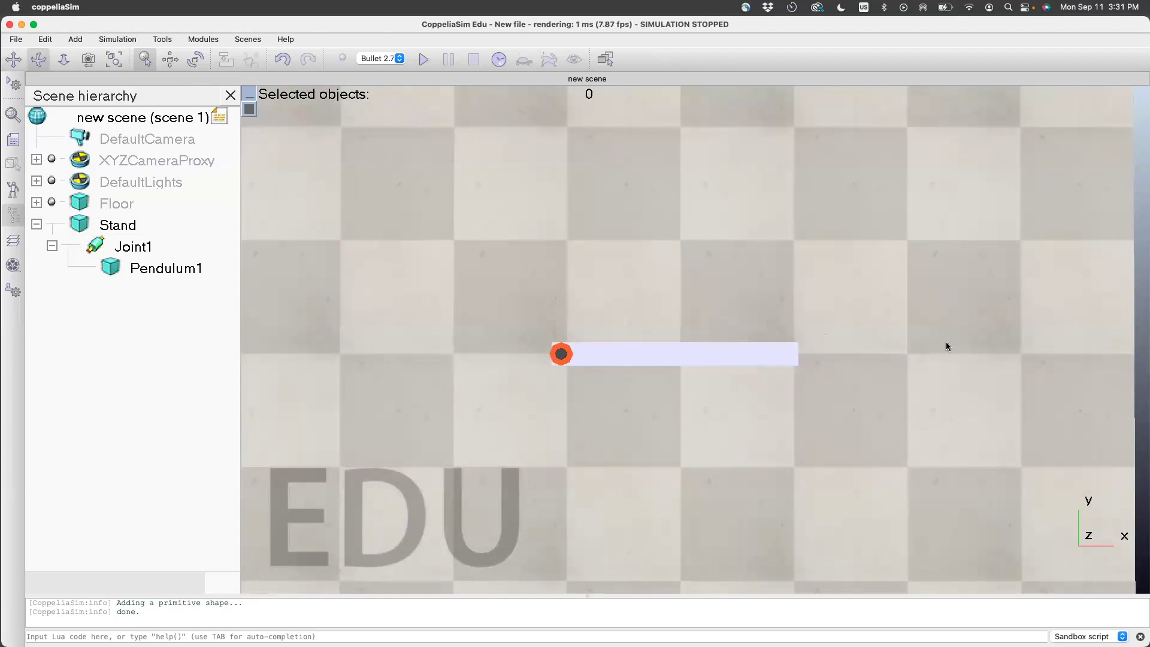
# Step: Copy Joint1 together with Pendulum1 and paste a duplicate
pyautogui.click(144, 248)
pyautogui.keyDown('shift'); pyautogui.click(146, 269); pyautogui.keyUp('shift')
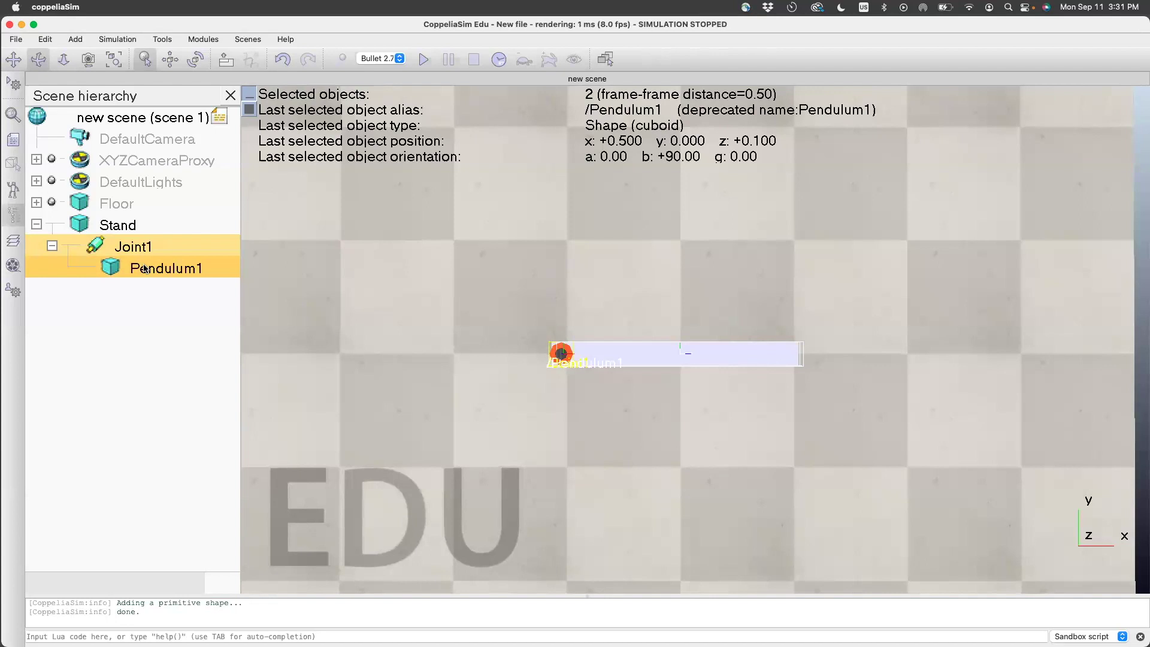
pyautogui.press('super+c')
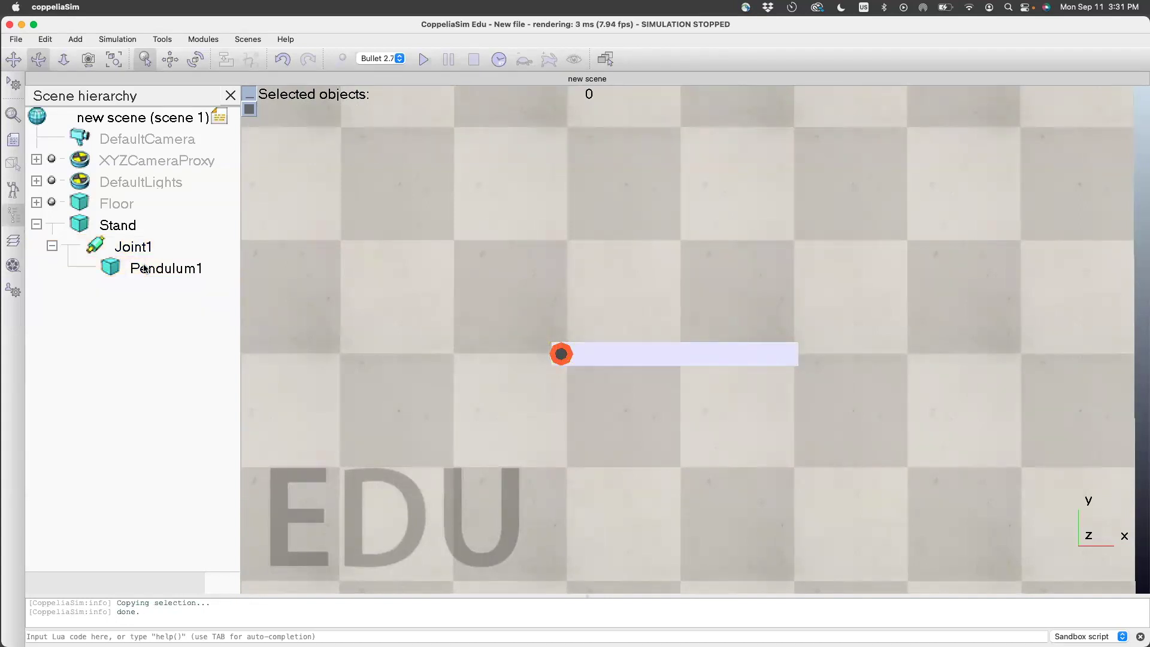
pyautogui.press('super+v')
# Step: Rename the pasted joint to 'Joint2' and its pendulum to 'Pendulum2'
pyautogui.click(132, 286)
pyautogui.doubleClick(141, 288)
pyautogui.press('BackSpace')
pyautogui.write('2')
pyautogui.press('Return')
pyautogui.click(152, 312)
pyautogui.doubleClick(152, 311)
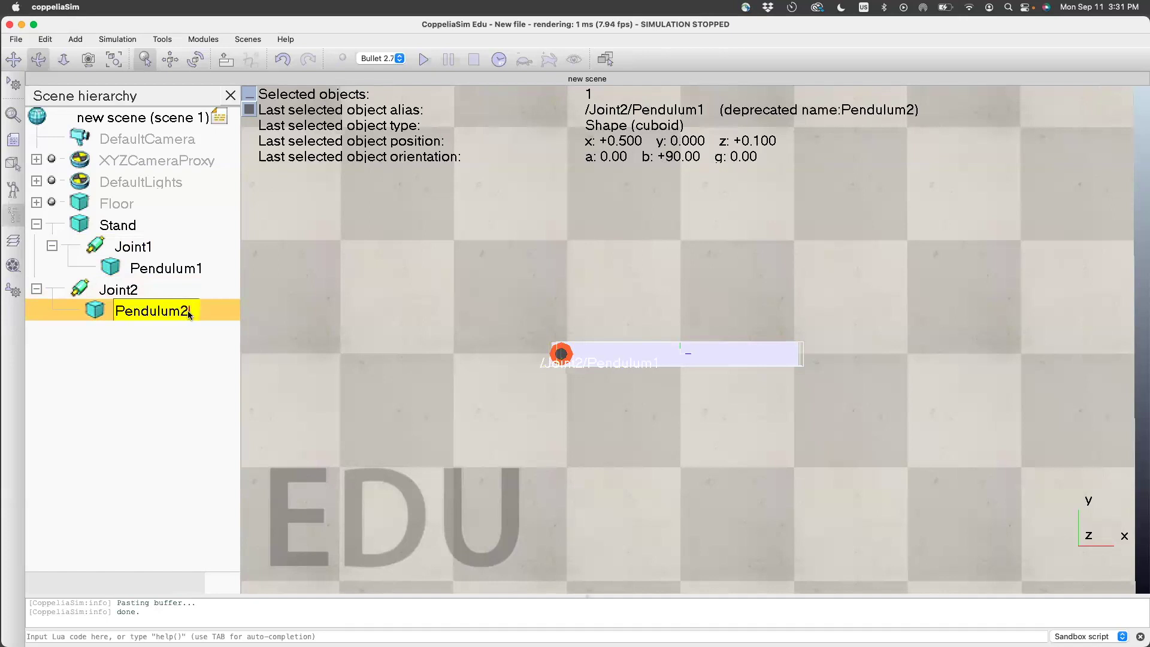
pyautogui.write('2')
pyautogui.press('Return')
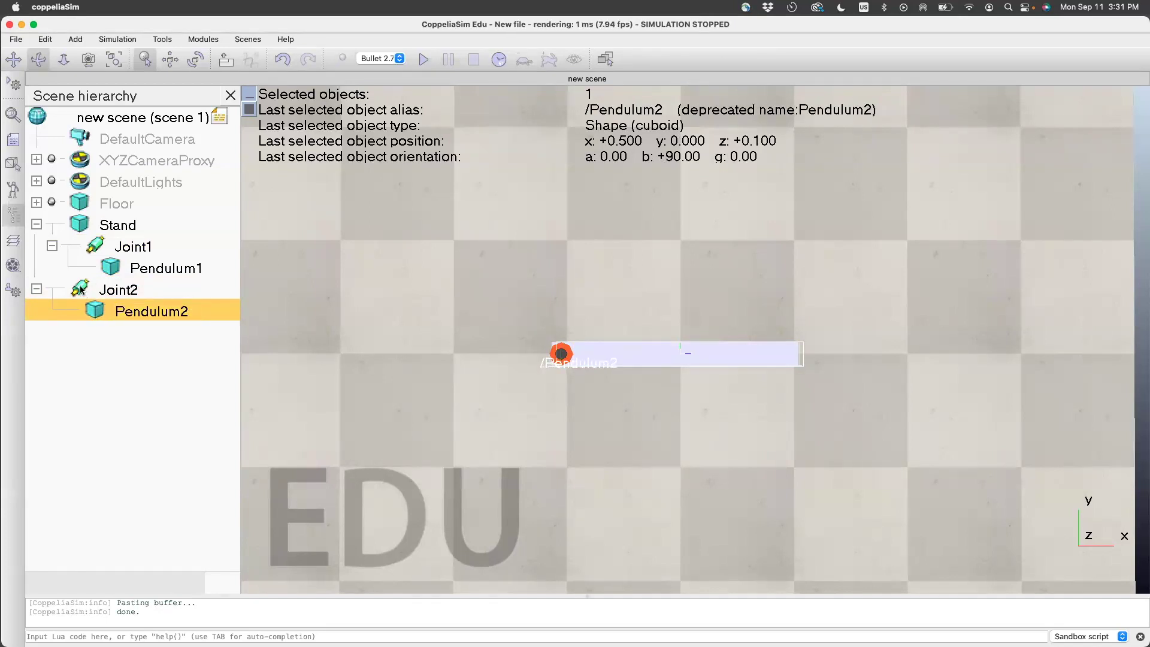
# Step: Parent Joint2 under Pendulum1 and set its Z offset to +0.500
pyautogui.moveTo(81, 290); pyautogui.dragTo(142, 272)
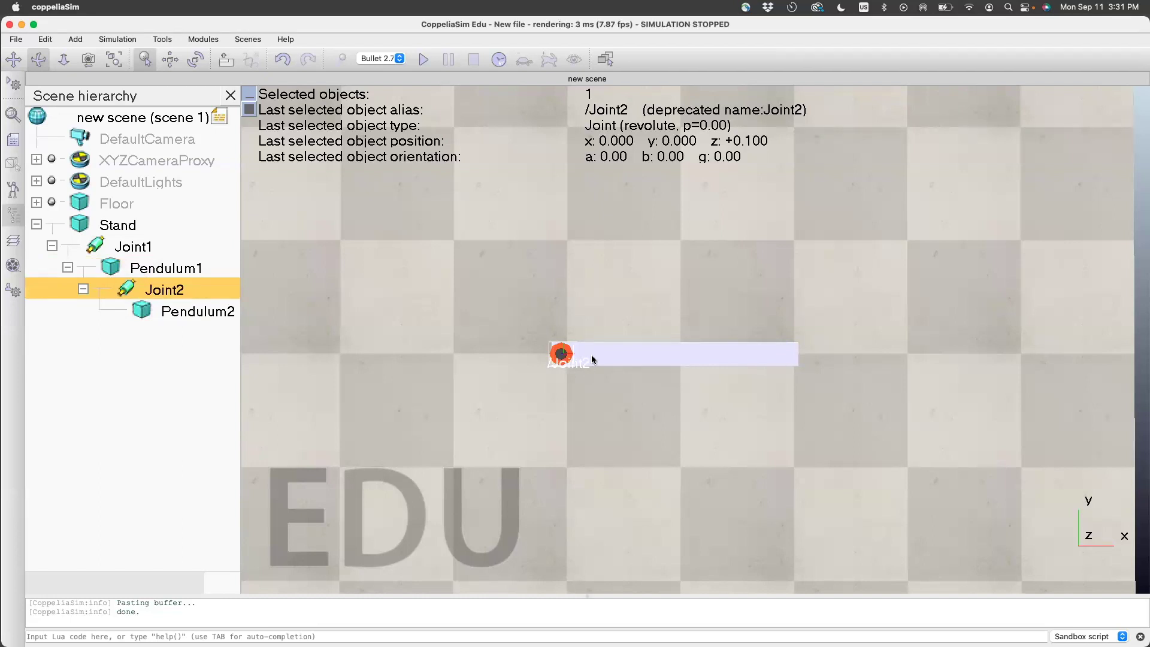
pyautogui.click(171, 58)
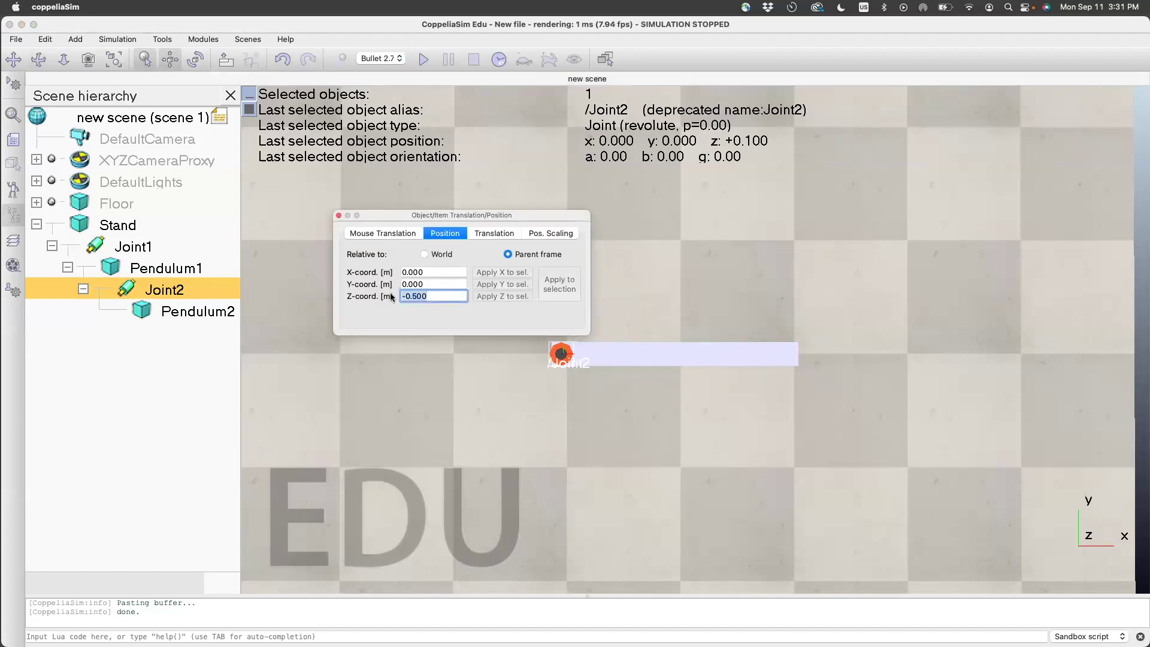
pyautogui.write('0')
pyautogui.press('Return')
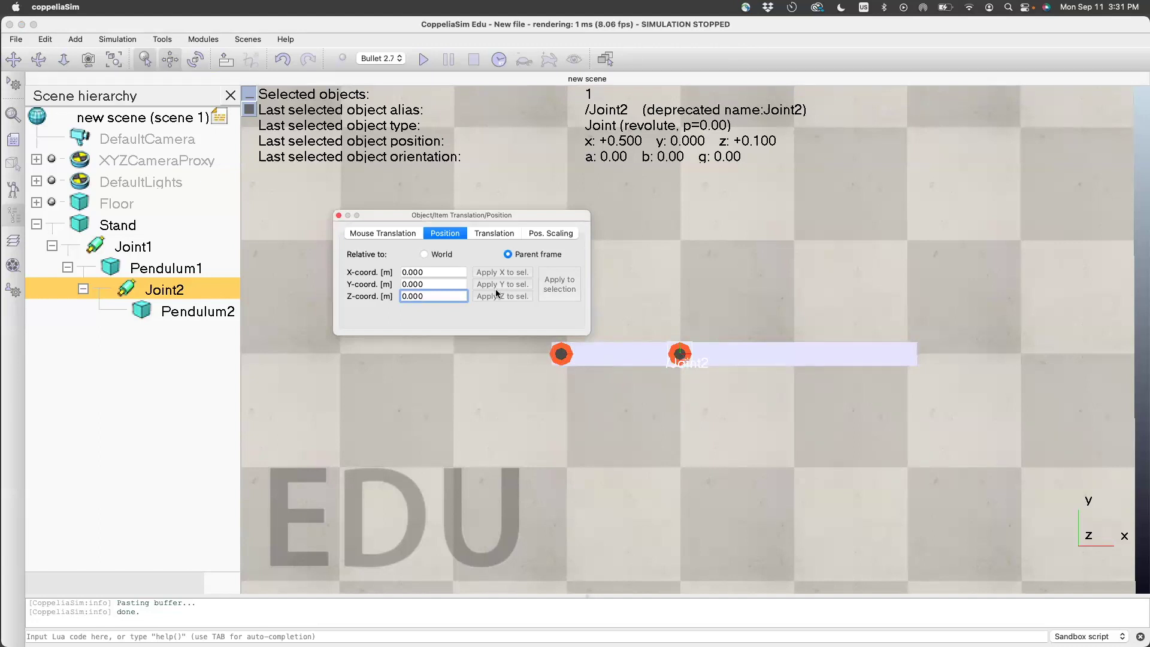
pyautogui.doubleClick(410, 296)
pyautogui.write('+0.500')
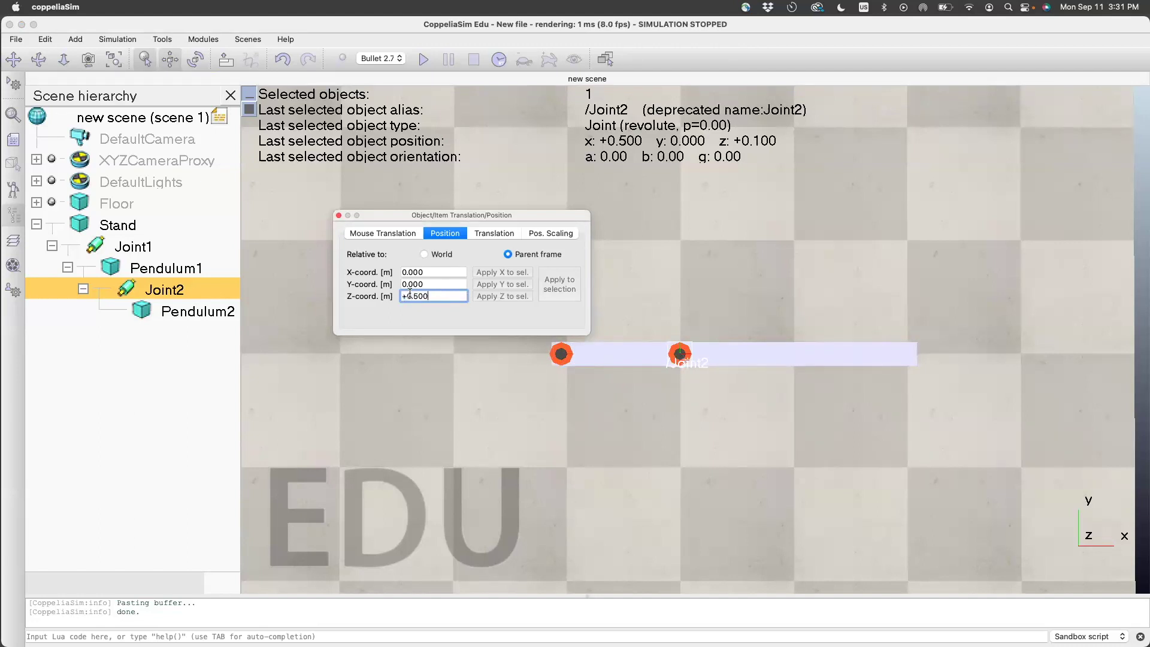
pyautogui.press('Return')
pyautogui.click(339, 215)
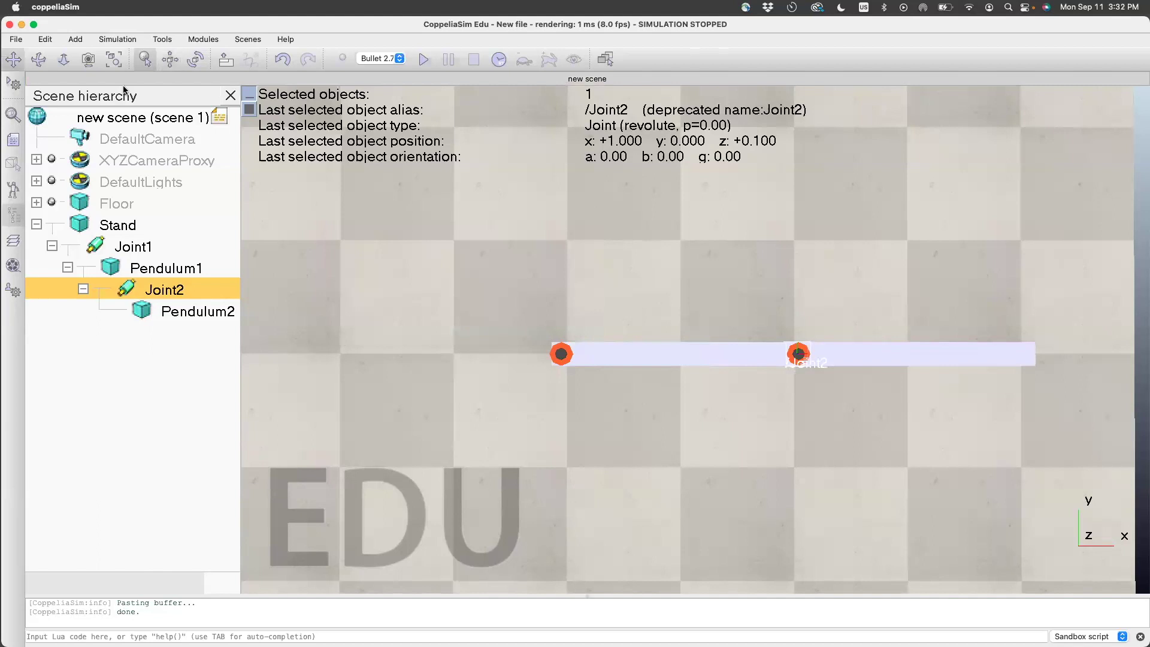
pyautogui.click(38, 59)
pyautogui.moveTo(479, 403)
pyautogui.mouseDown()
pyautogui.moveTo(479, 281)
pyautogui.moveTo(477, 389)
pyautogui.moveTo(493, 404)
pyautogui.mouseUp()
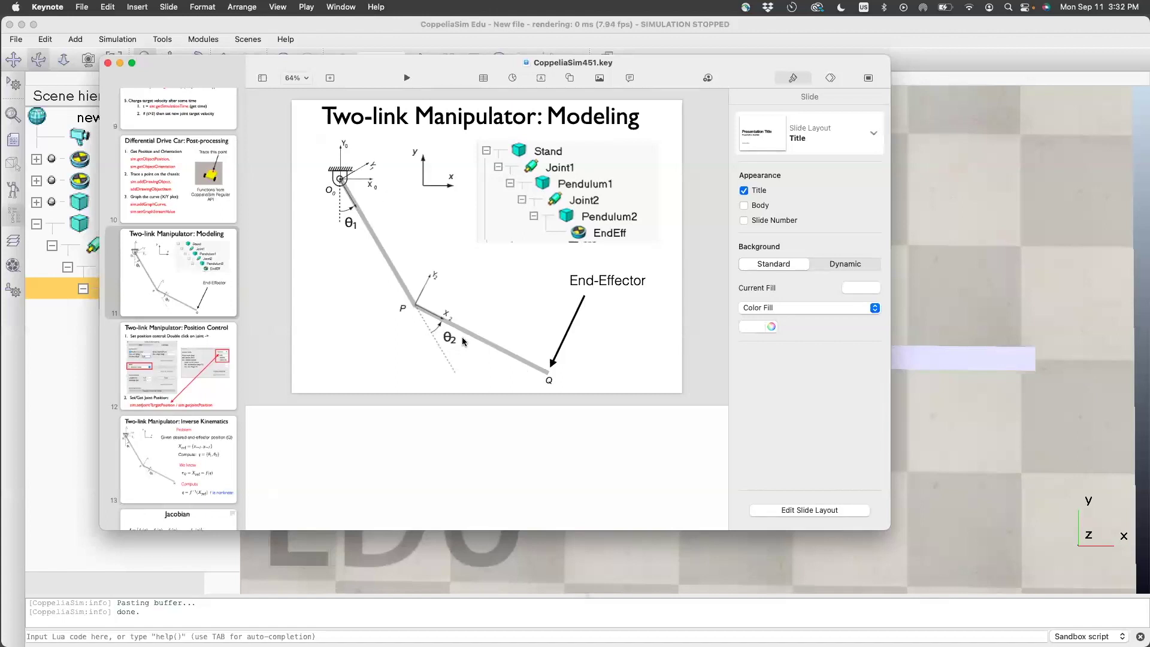
pyautogui.click(108, 62)
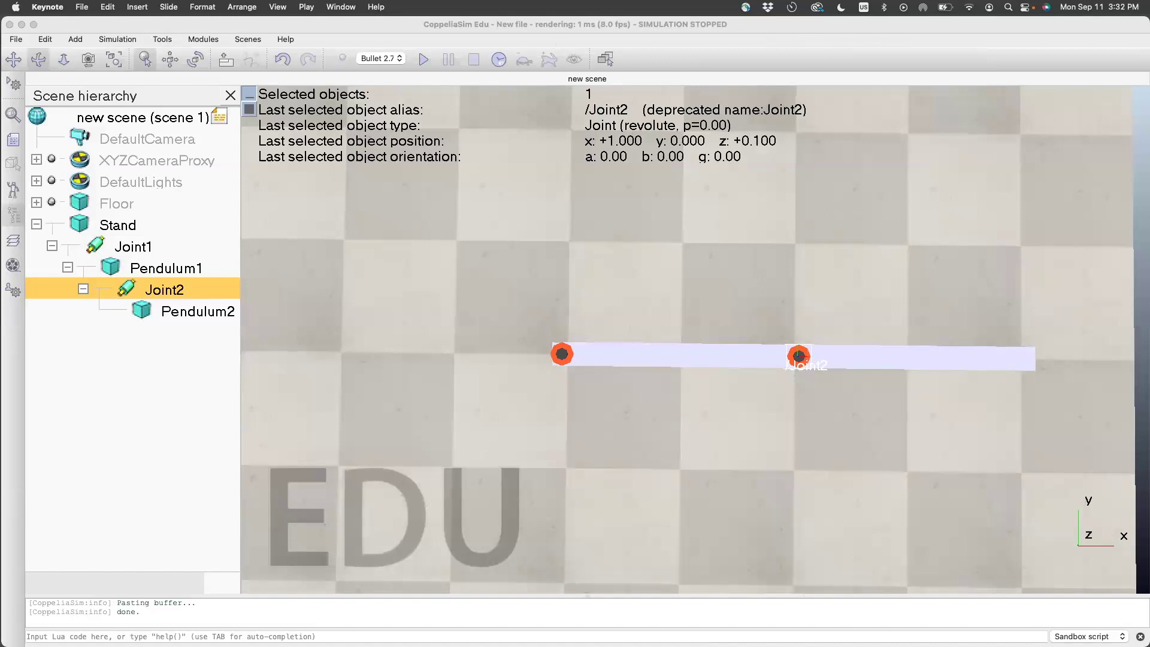
# Step: Rotate the Stand to gamma -90° and switch back to Keynote
pyautogui.click(78, 225)
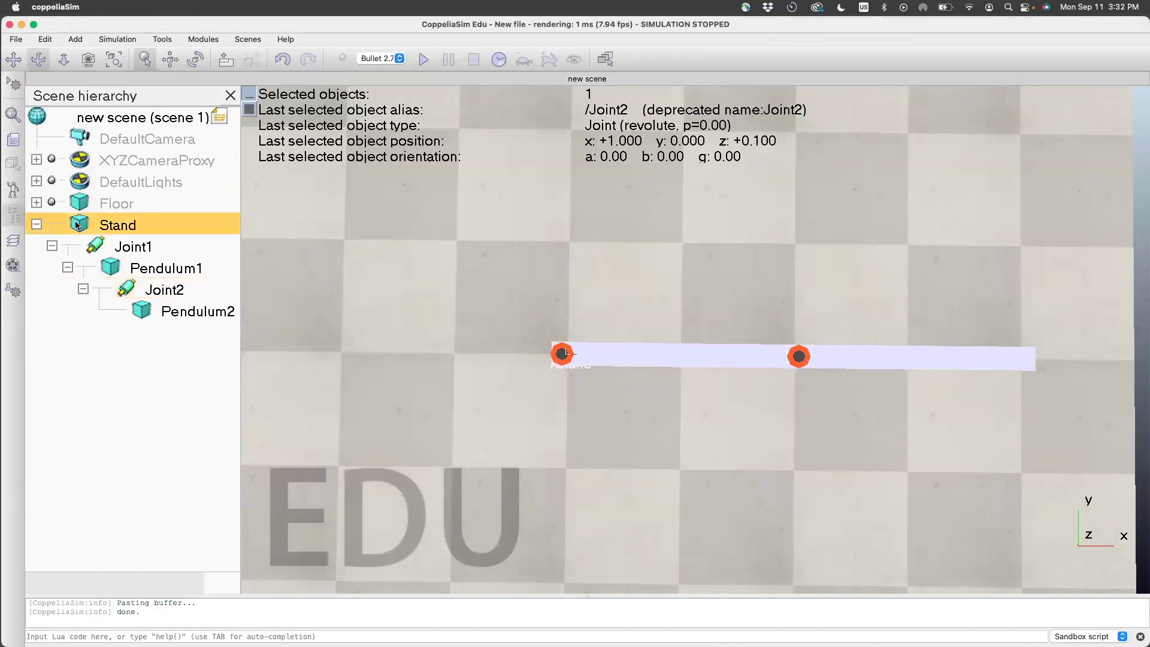
pyautogui.click(195, 59)
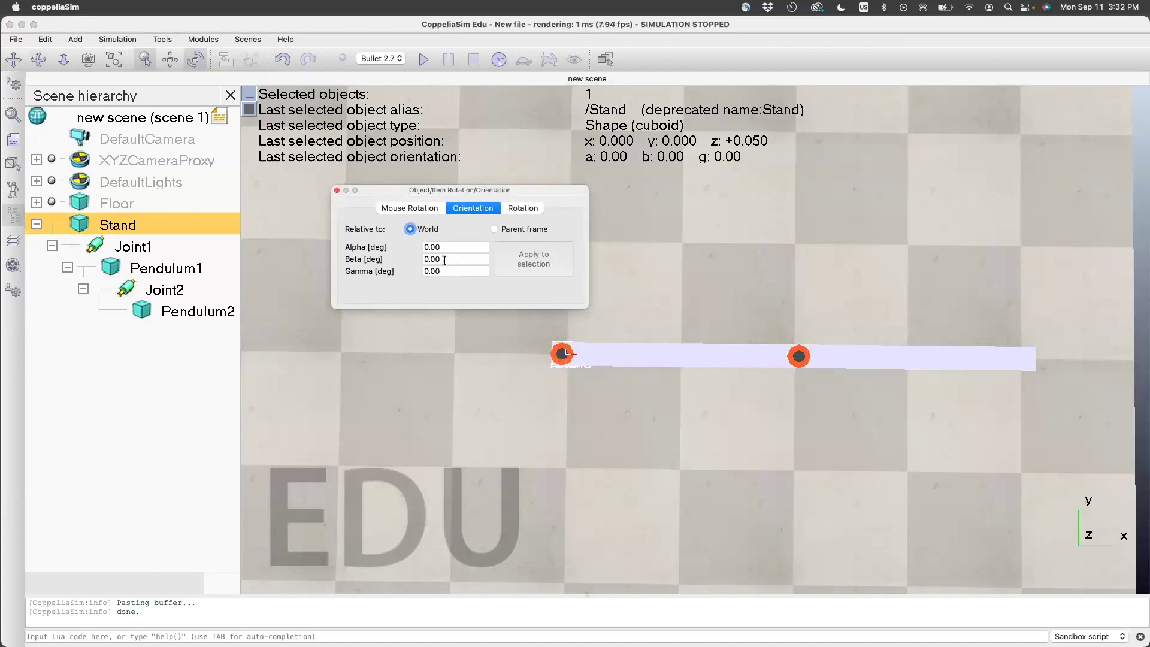
pyautogui.doubleClick(431, 271)
pyautogui.write('90')
pyautogui.press('Return')
pyautogui.moveTo(449, 271); pyautogui.dragTo(399, 272)
pyautogui.write('-90')
pyautogui.press('Return')
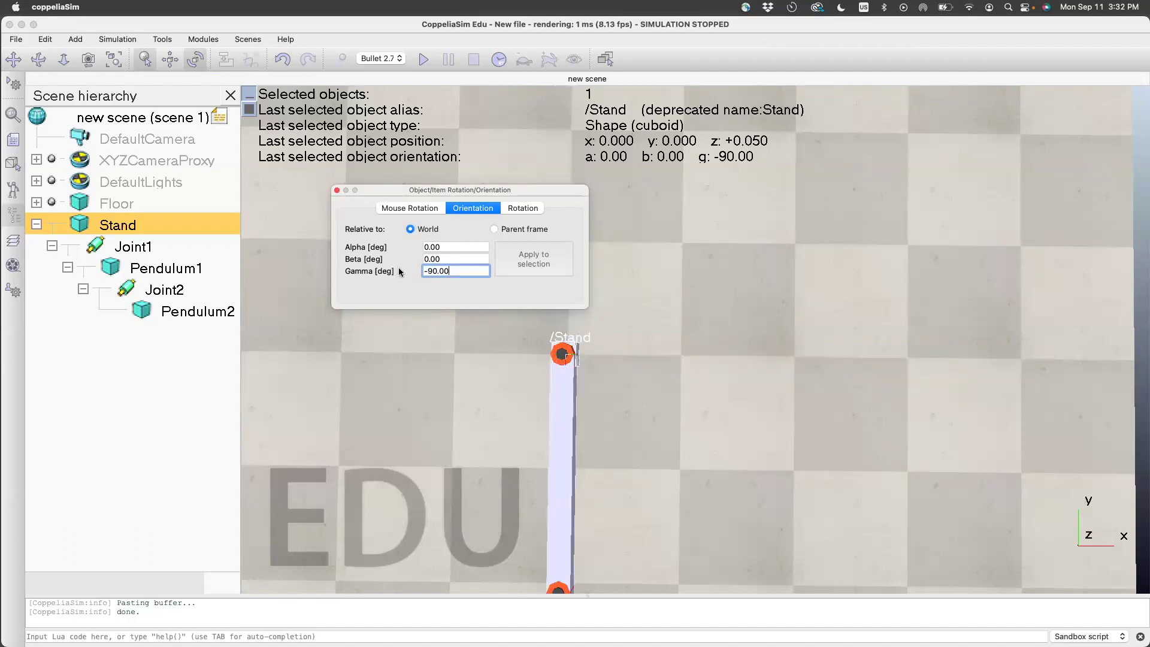
pyautogui.scroll(-3, 688, 434)
pyautogui.scroll(-5, 688, 437)
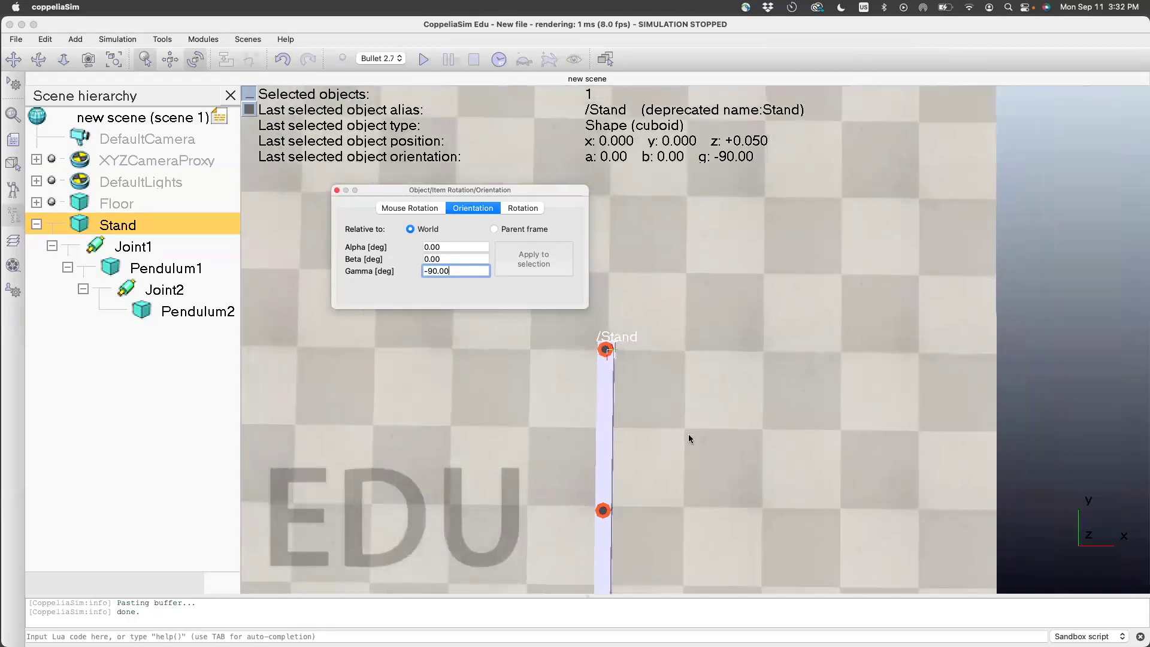
pyautogui.scroll(-1, 688, 438)
pyautogui.click(337, 190)
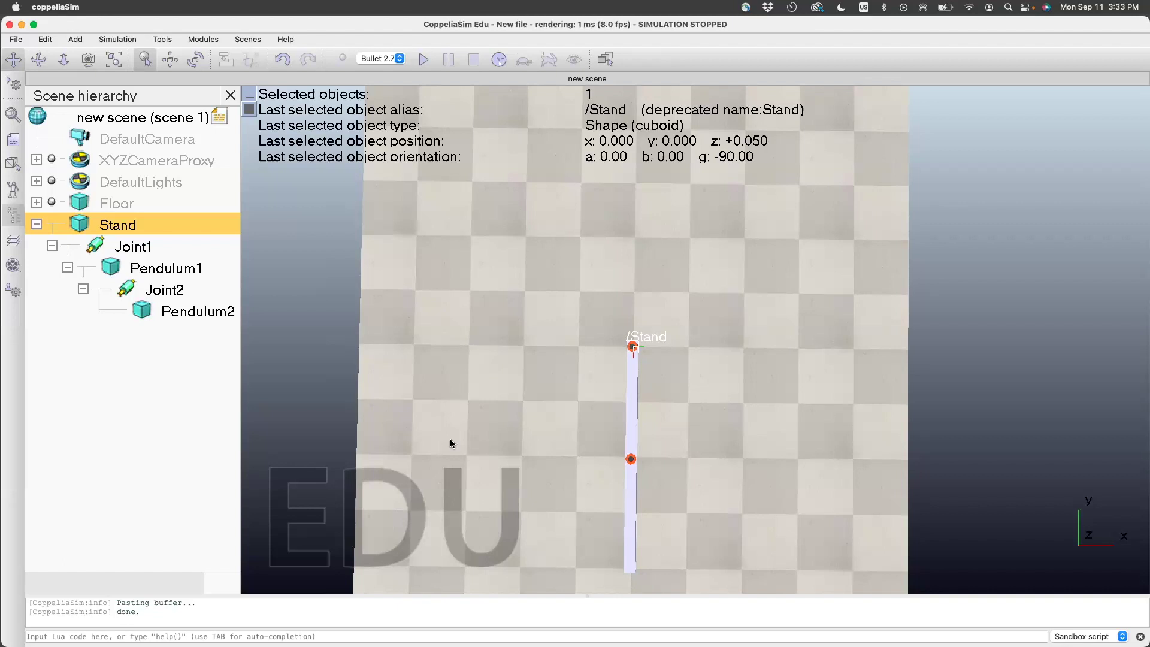
pyautogui.press('super+Tab')
# Step: Show slide 12, Position Control, as a full-screen slideshow, then exit and hide Keynote
pyautogui.click(206, 377)
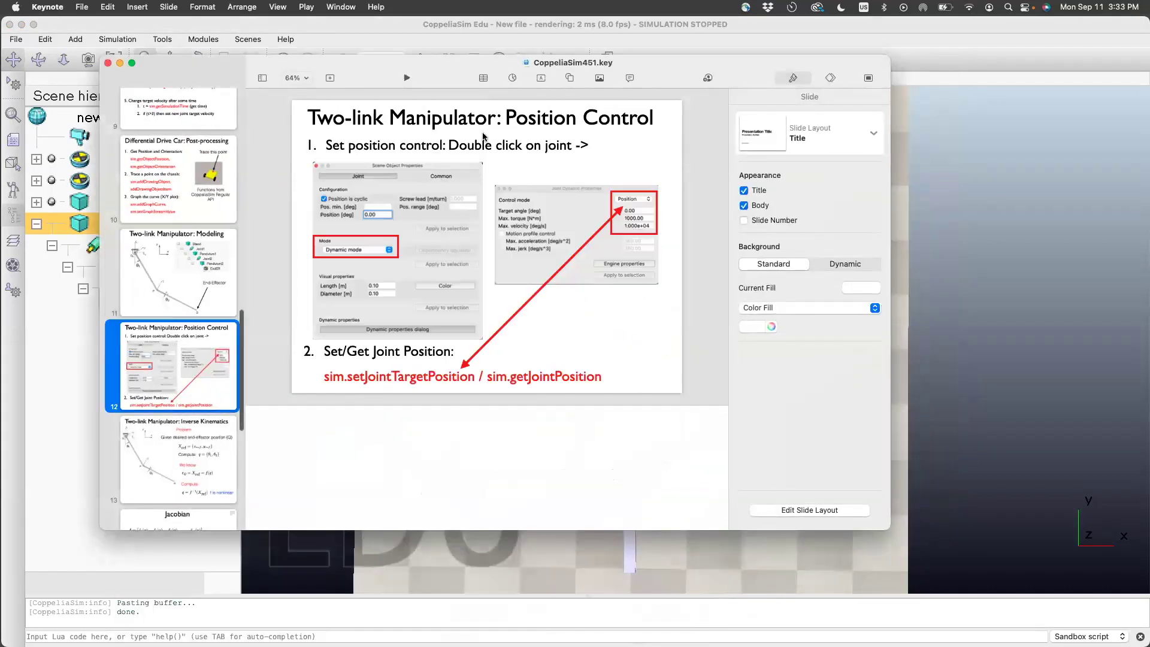
pyautogui.click(407, 78)
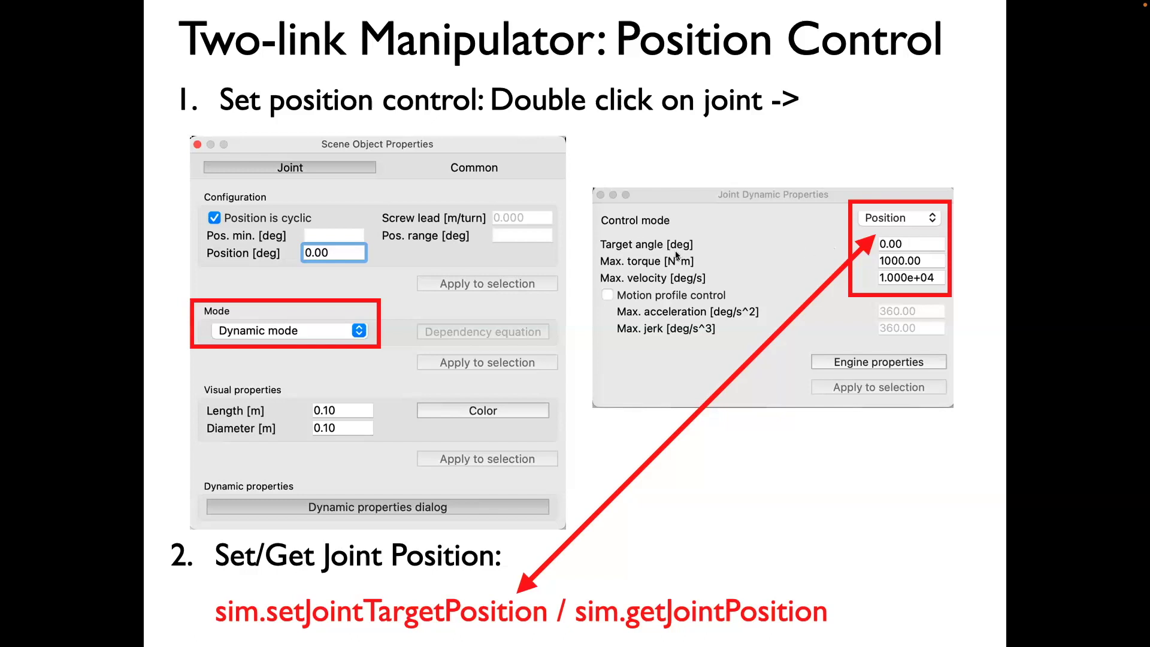
pyautogui.press('Escape')
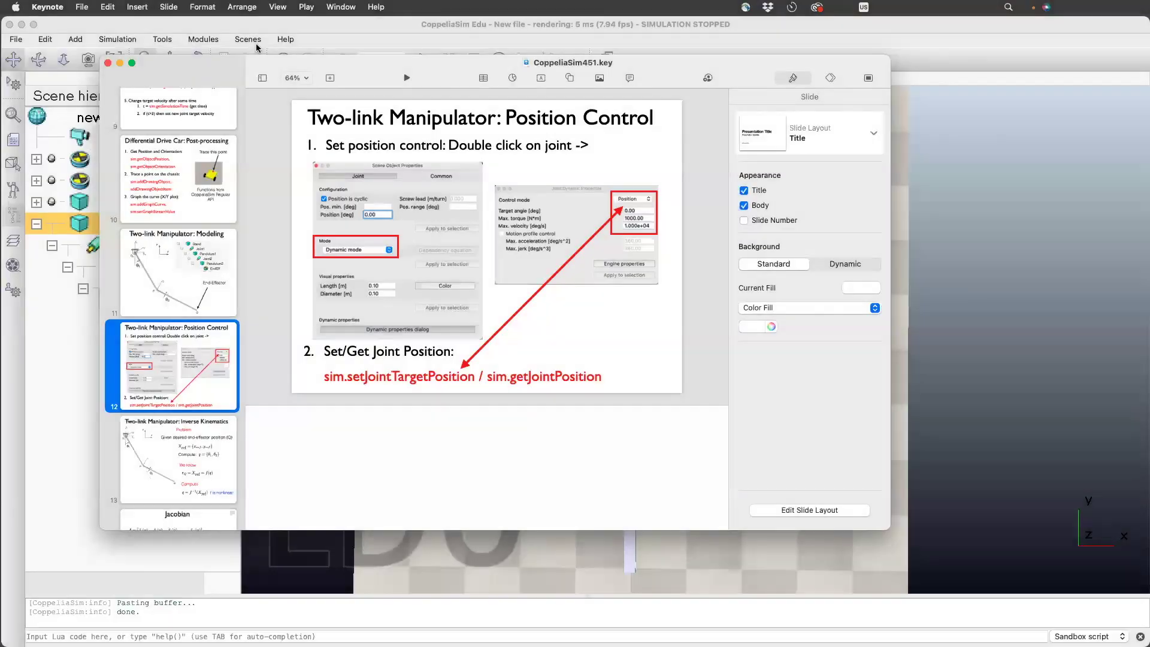
pyautogui.press('super+m')
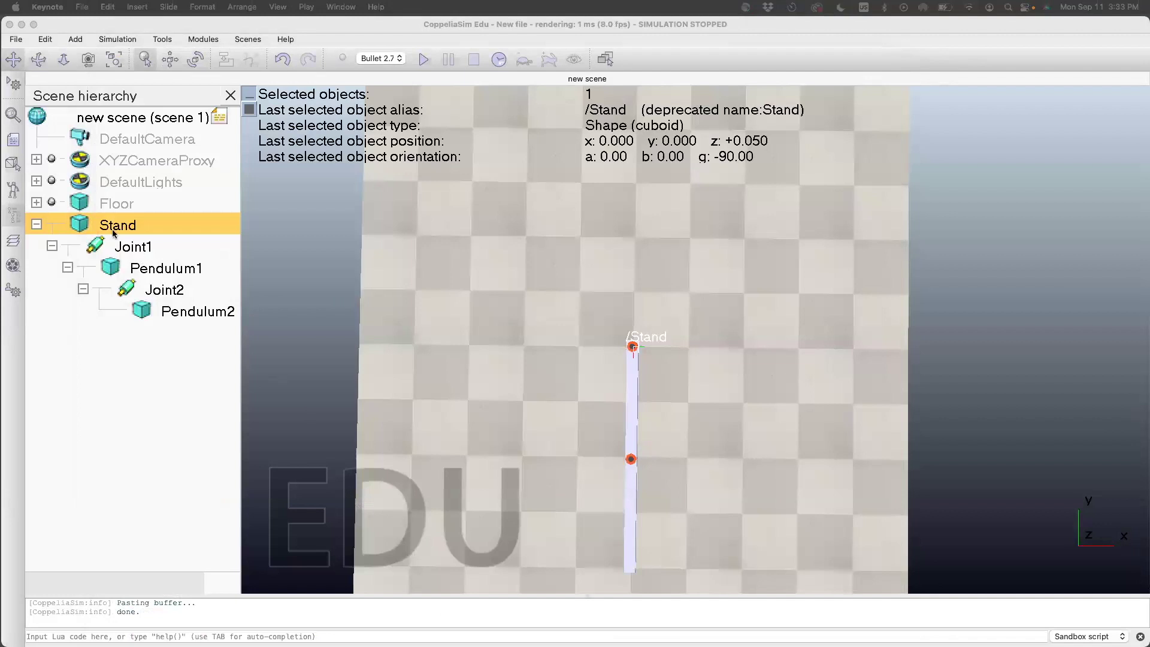
# Step: Put Joint1 in Position control mode with max torque 1000 and max velocity 1000
pyautogui.doubleClick(95, 246)
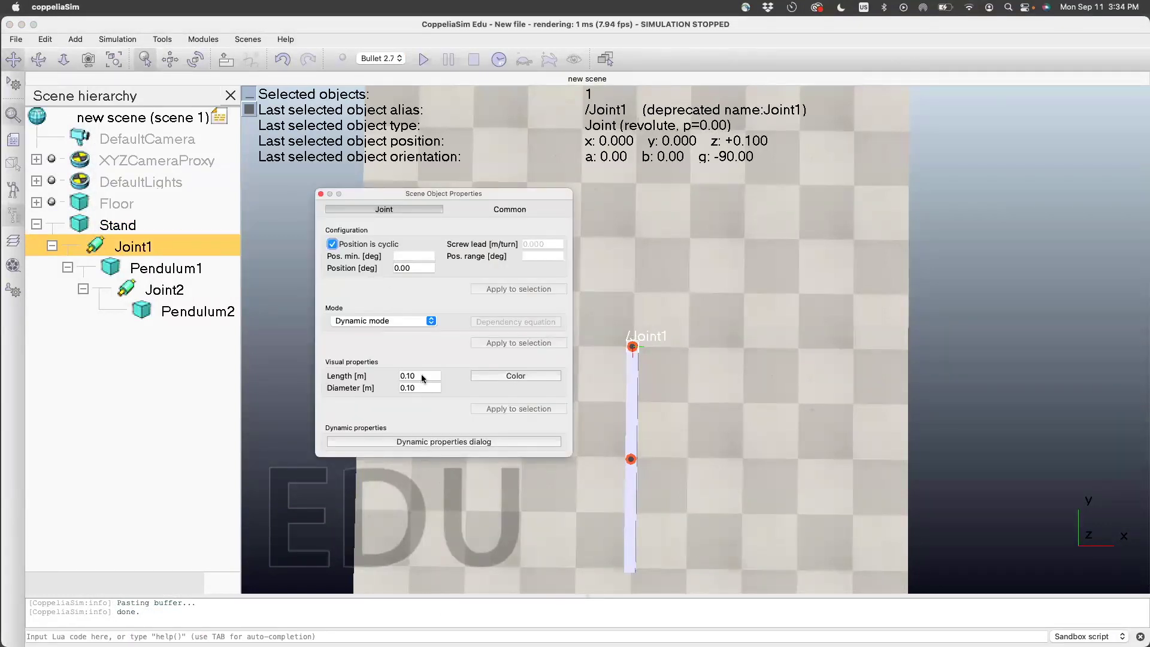
pyautogui.click(437, 442)
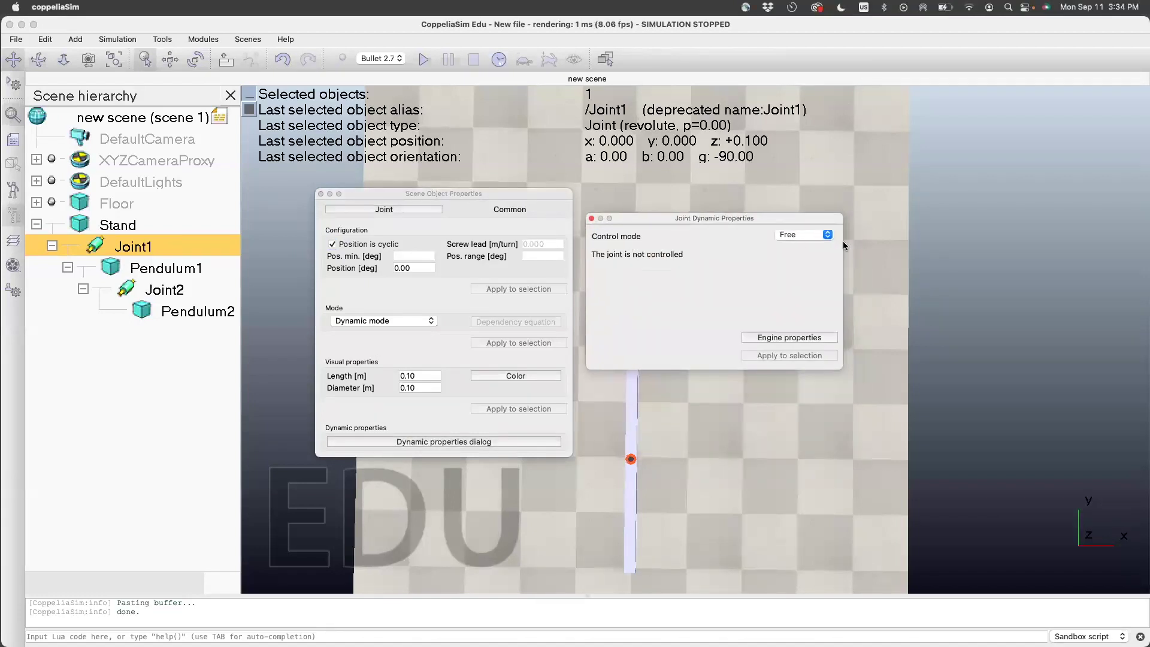
pyautogui.click(788, 233)
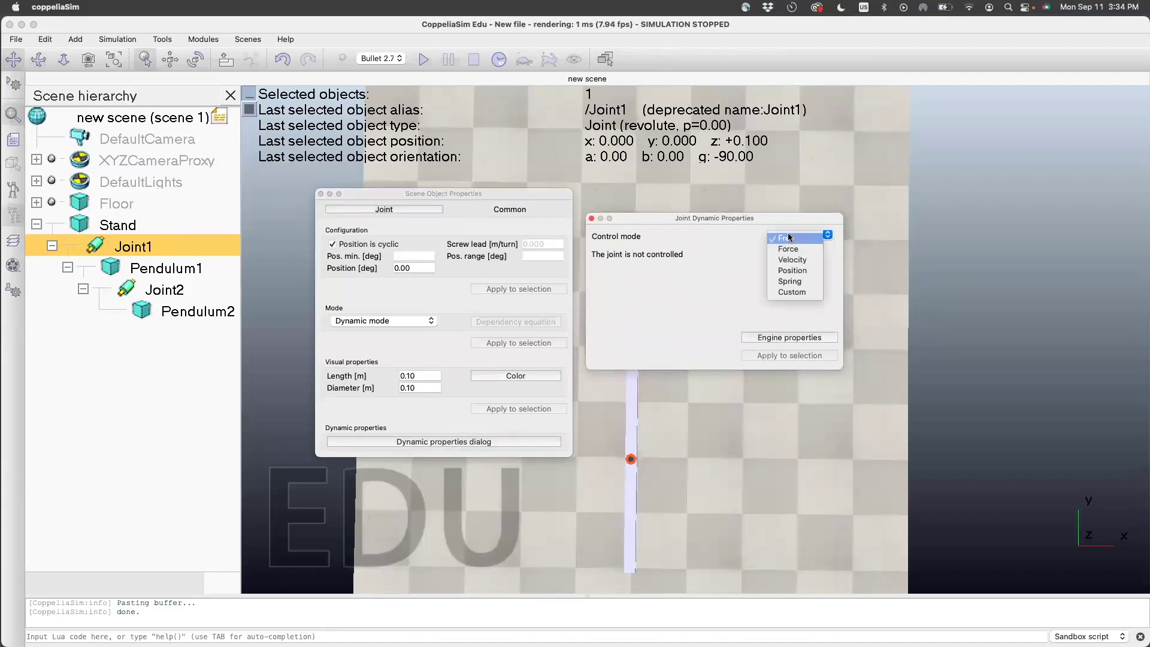
pyautogui.click(789, 271)
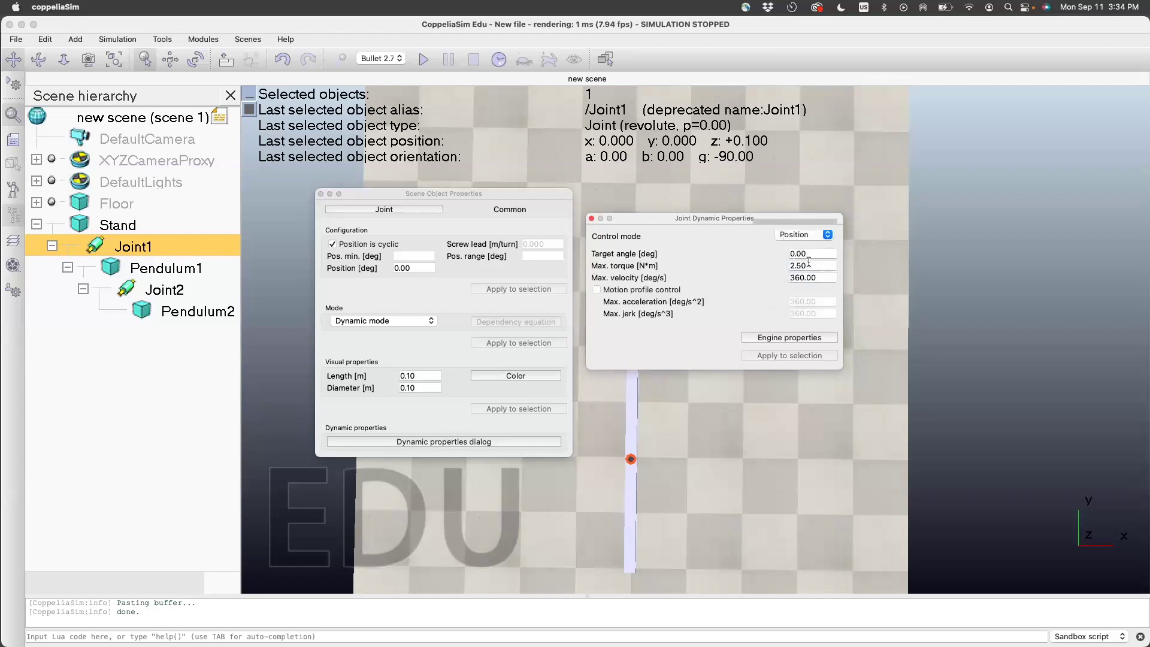
pyautogui.tripleClick(797, 266)
pyautogui.write('1000')
pyautogui.press('Tab')
pyautogui.write('100')
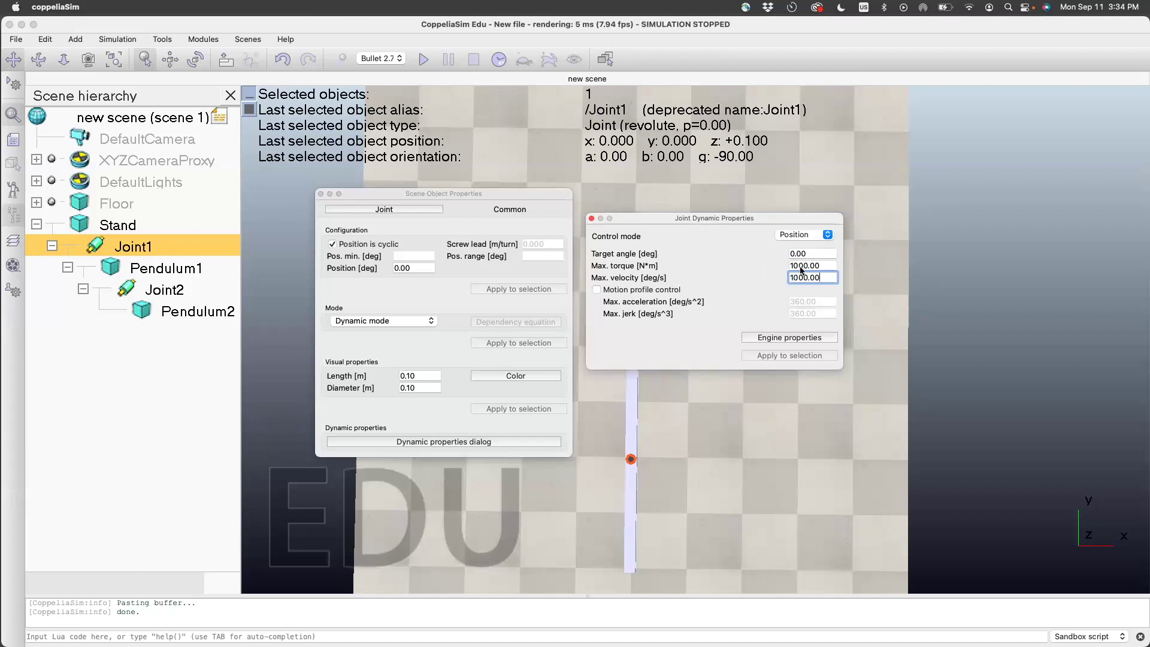
pyautogui.click(592, 218)
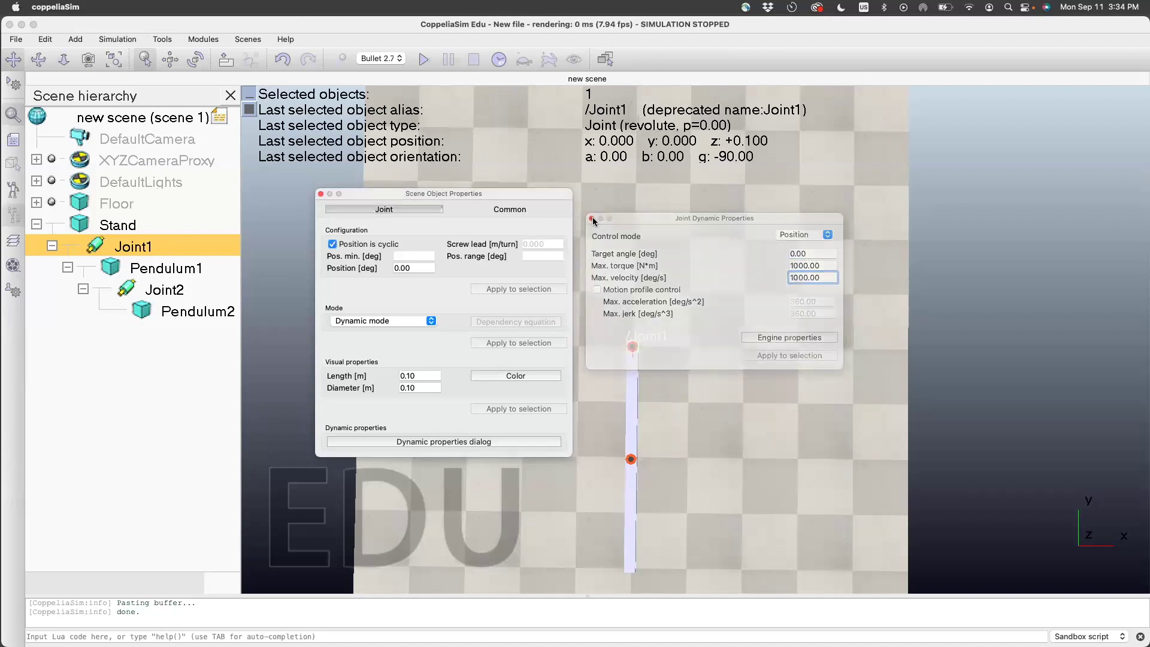
pyautogui.click(321, 193)
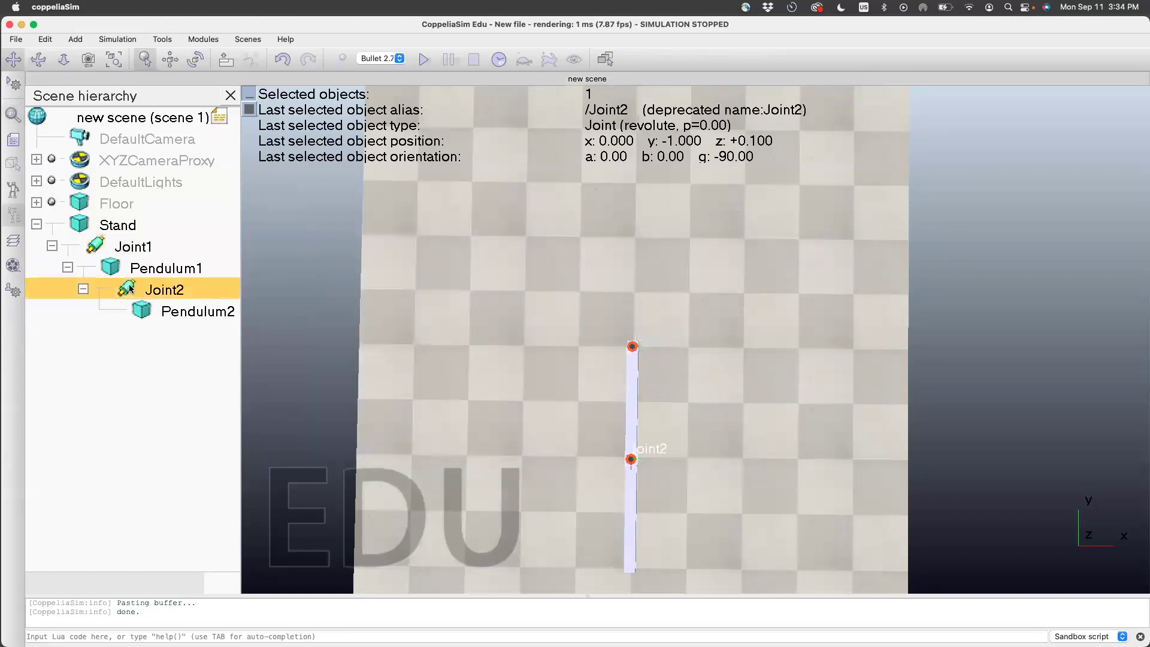
# Step: Put Joint2 in Position control mode with max torque 1000 and max velocity 1000
pyautogui.doubleClick(130, 287)
pyautogui.click(437, 441)
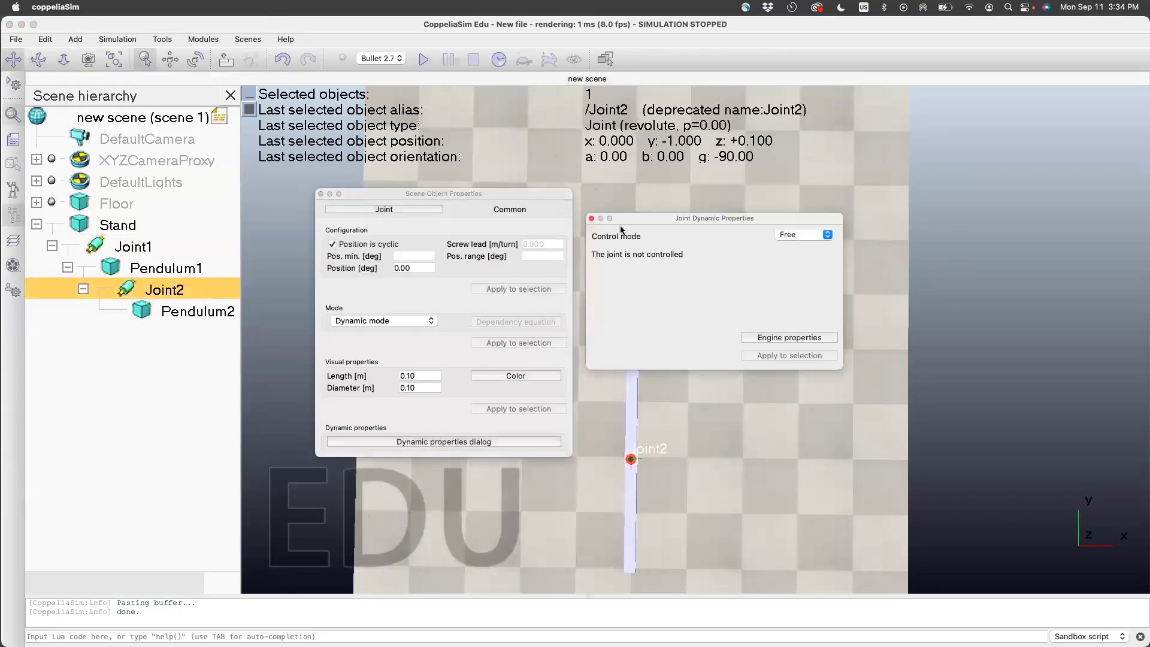
pyautogui.click(827, 234)
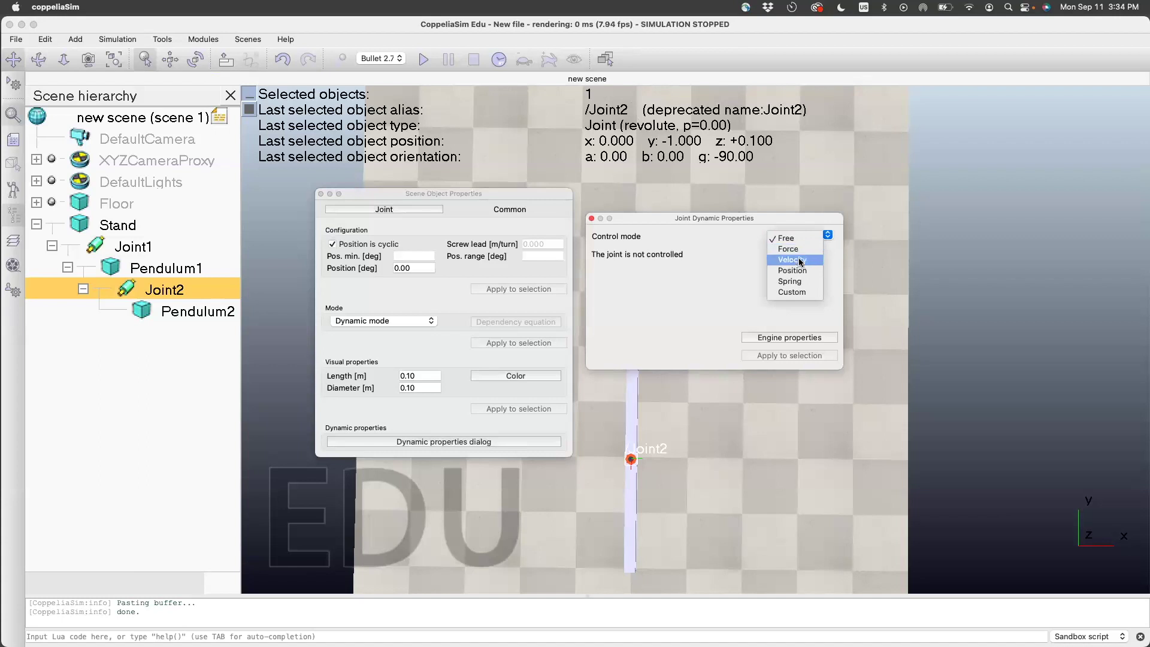
pyautogui.click(799, 270)
pyautogui.doubleClick(800, 265)
pyautogui.write('1000')
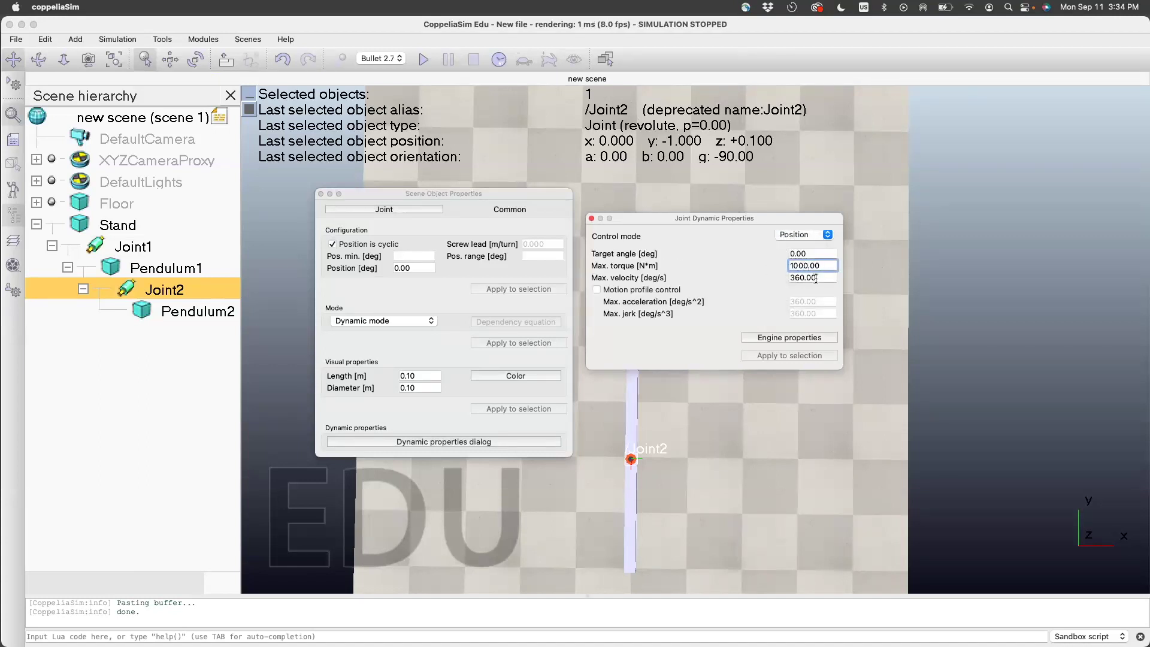
pyautogui.press('Tab')
pyautogui.write('1000')
pyautogui.press('Return')
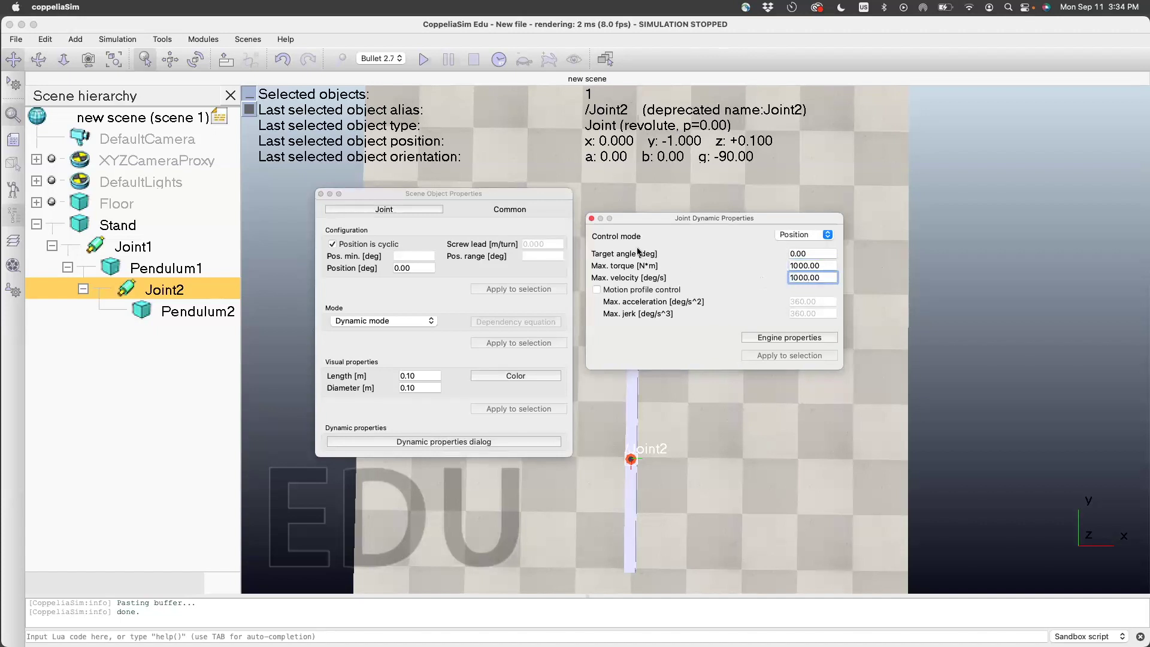
pyautogui.click(410, 212)
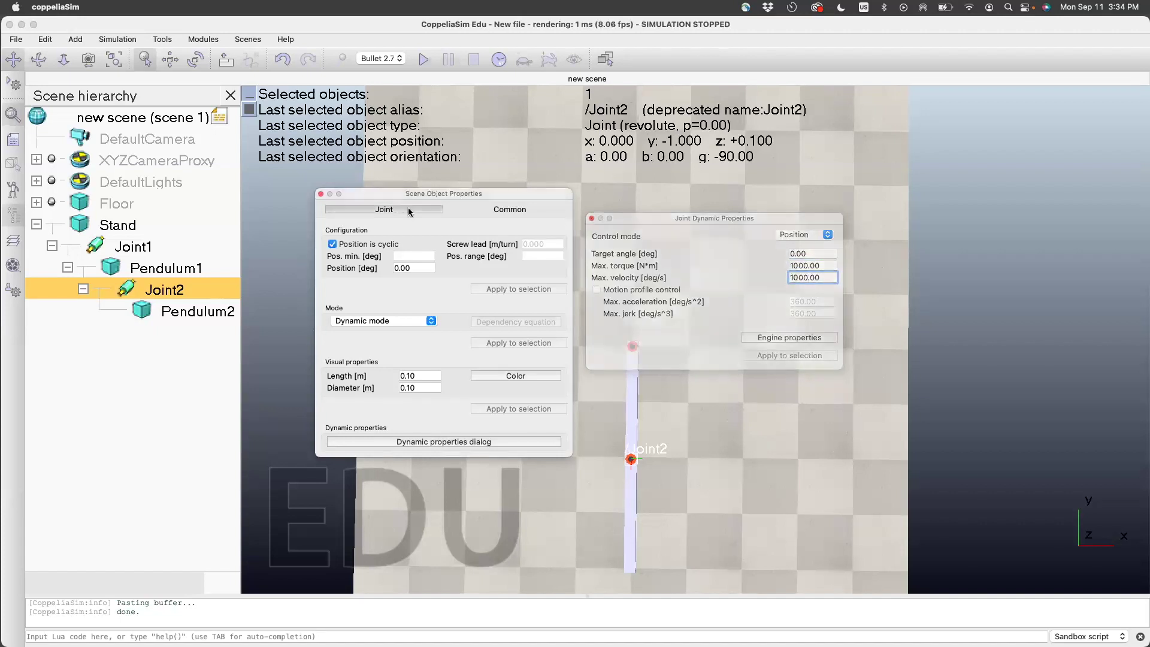
pyautogui.click(321, 194)
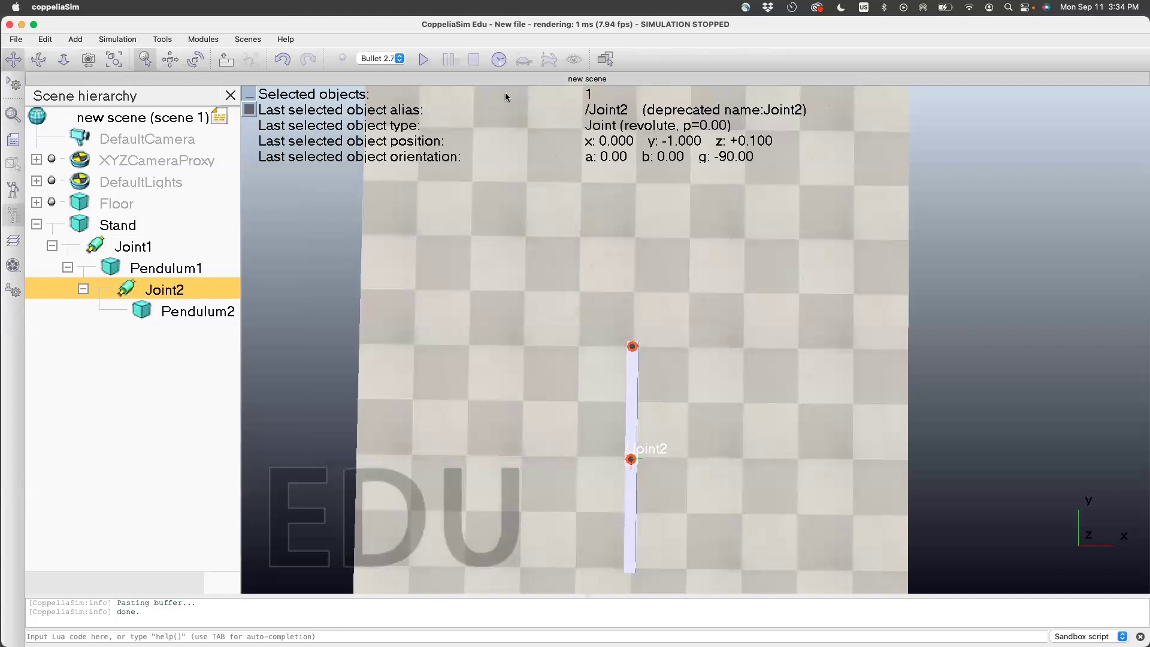
# Step: Run the simulation briefly, then set Joint2's target angle to 90 degrees
pyautogui.click(422, 60)
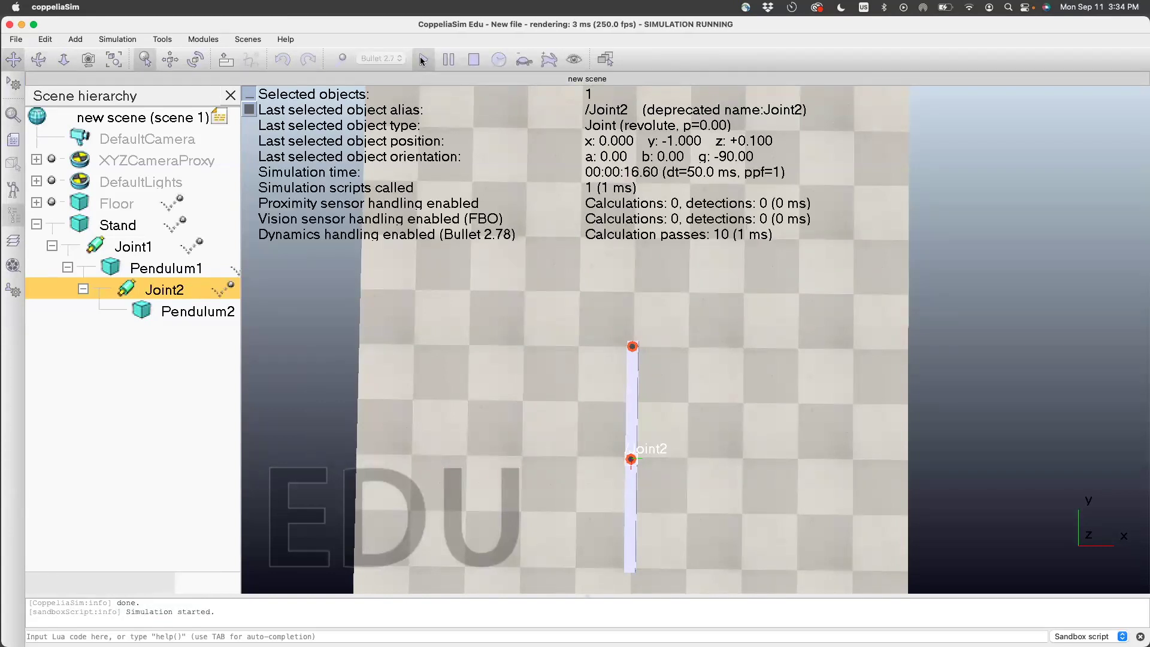
pyautogui.click(474, 60)
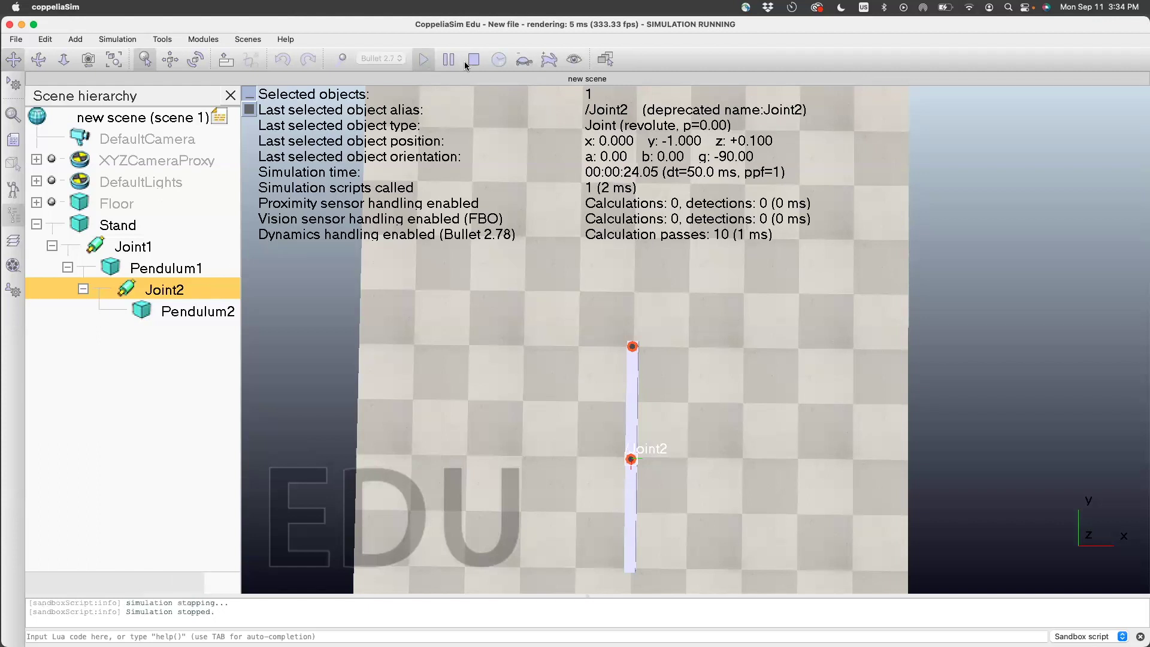
pyautogui.doubleClick(128, 291)
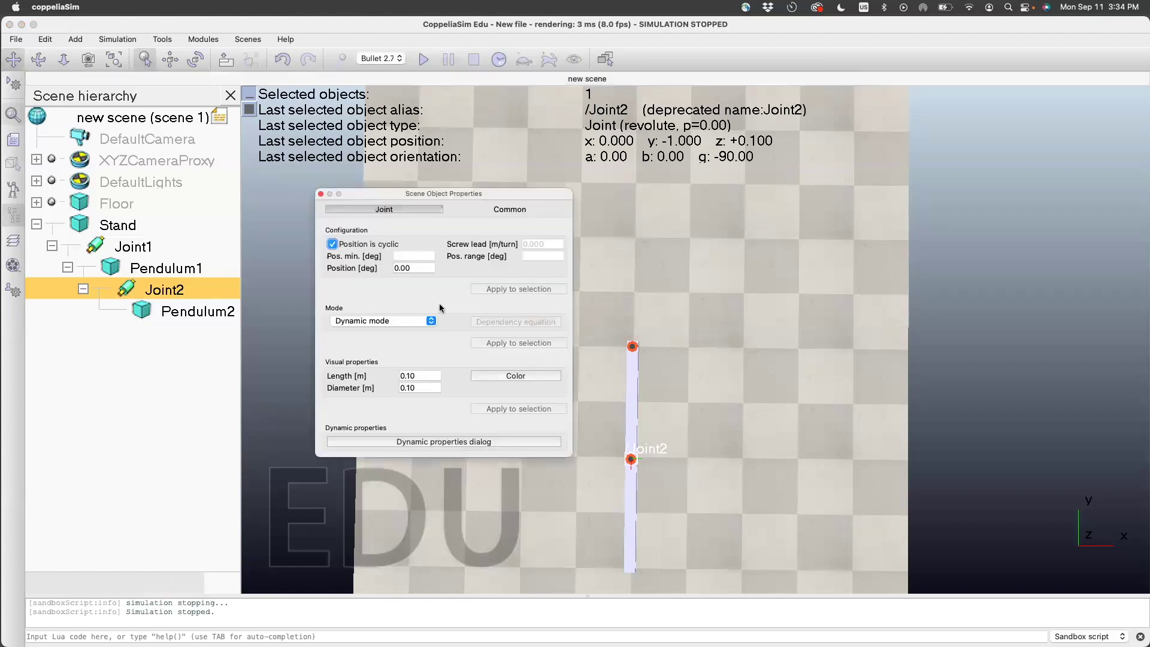
pyautogui.click(423, 441)
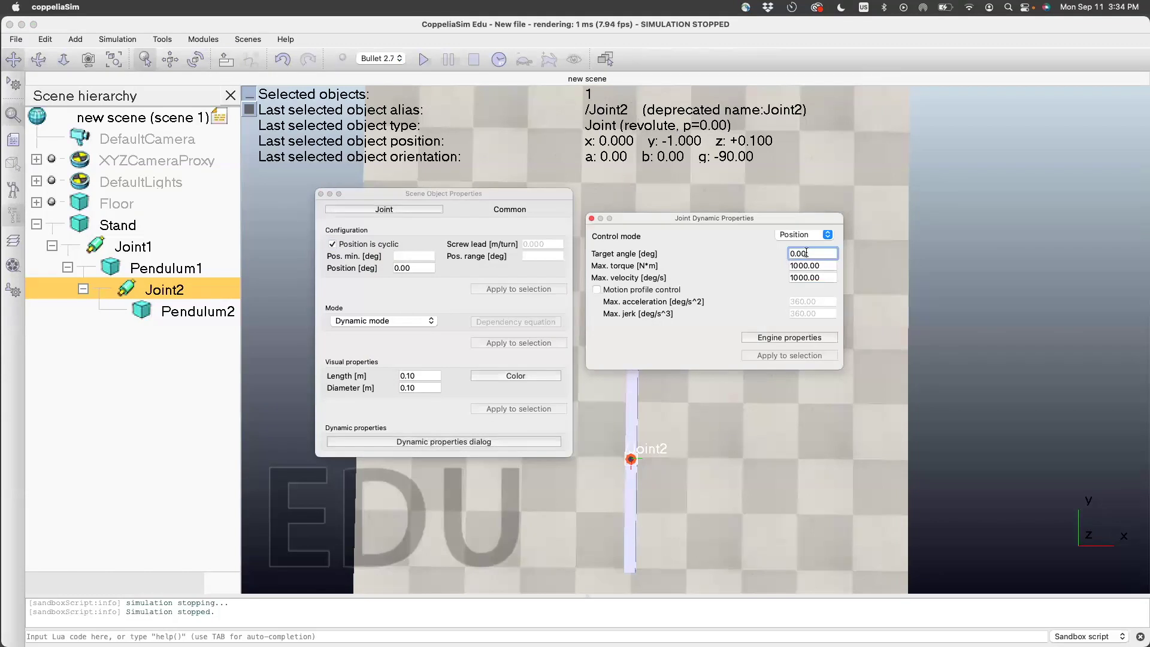
pyautogui.write('90')
pyautogui.press('Return')
pyautogui.click(592, 220)
pyautogui.click(320, 194)
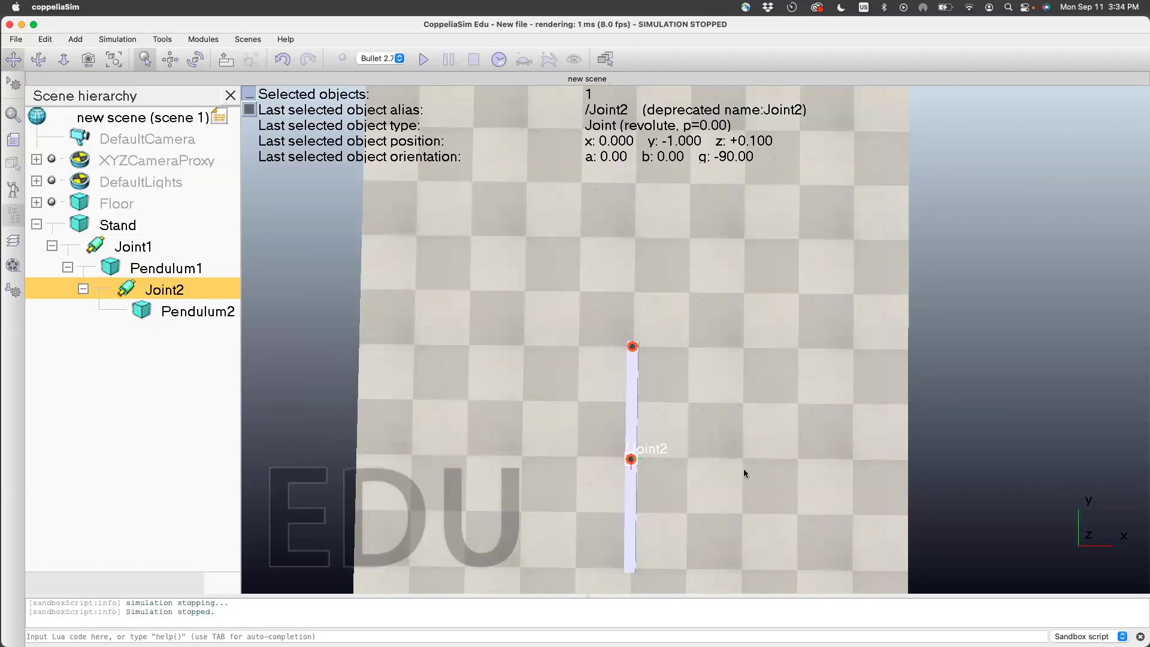
# Step: Run and stop the simulation, then orbit and zoom the camera to look straight down on the pendulum
pyautogui.click(422, 58)
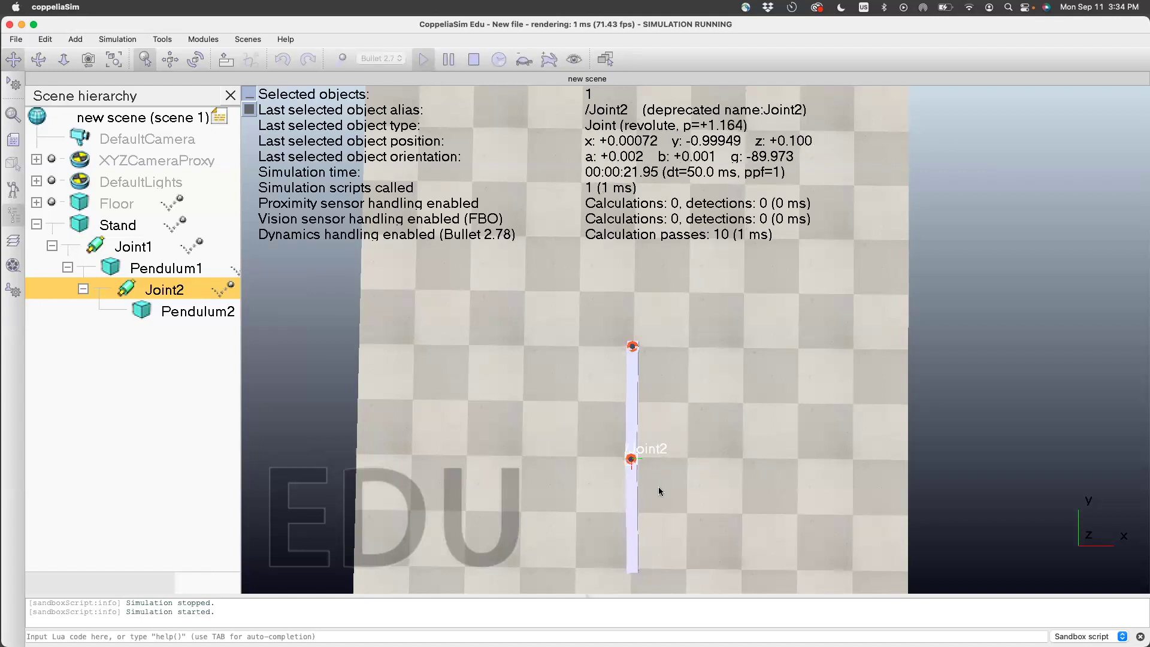
pyautogui.click(470, 62)
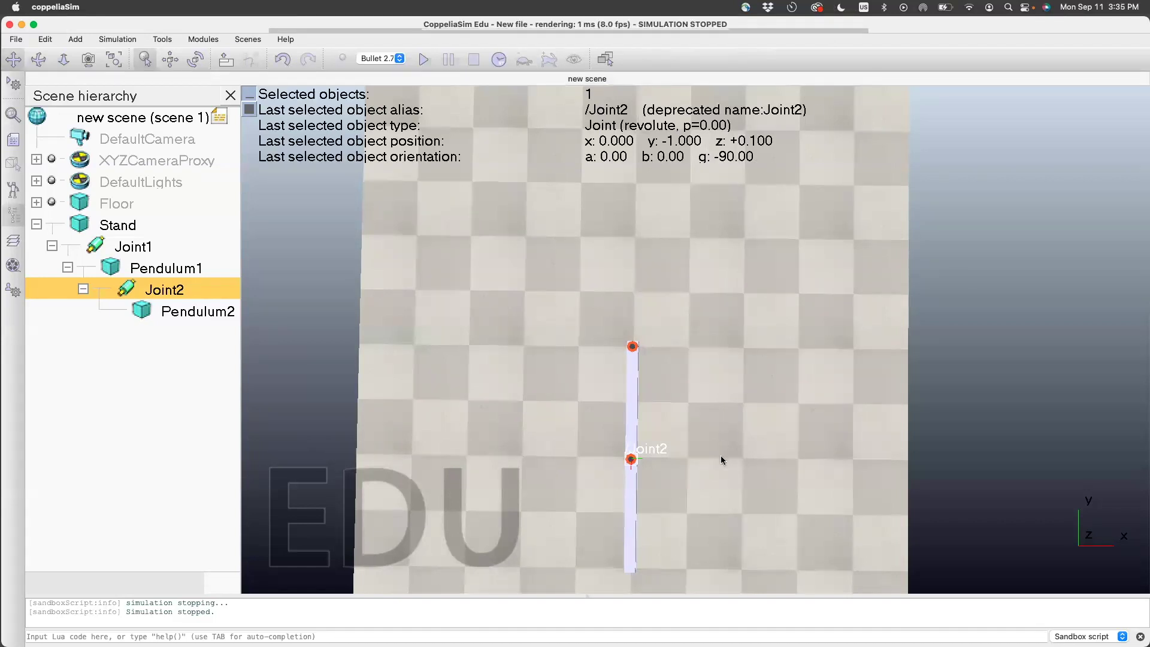
pyautogui.moveTo(655, 495); pyautogui.dragTo(615, 486)
pyautogui.click(38, 59)
pyautogui.moveTo(487, 455); pyautogui.dragTo(645, 320)
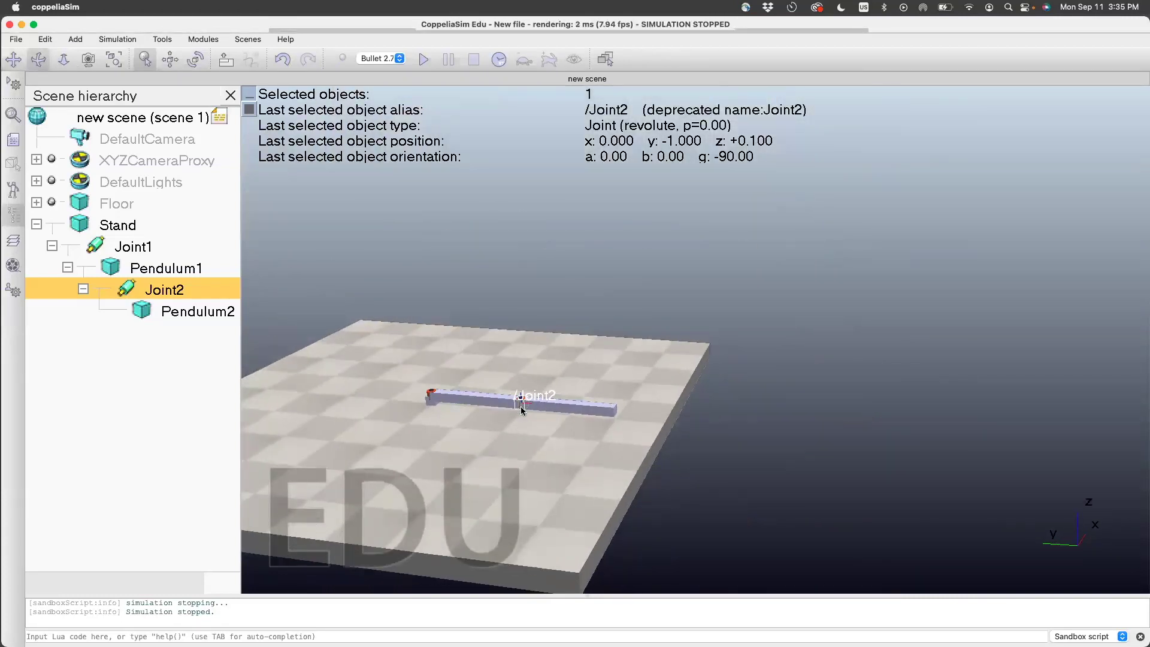
pyautogui.moveTo(530, 426); pyautogui.dragTo(393, 460)
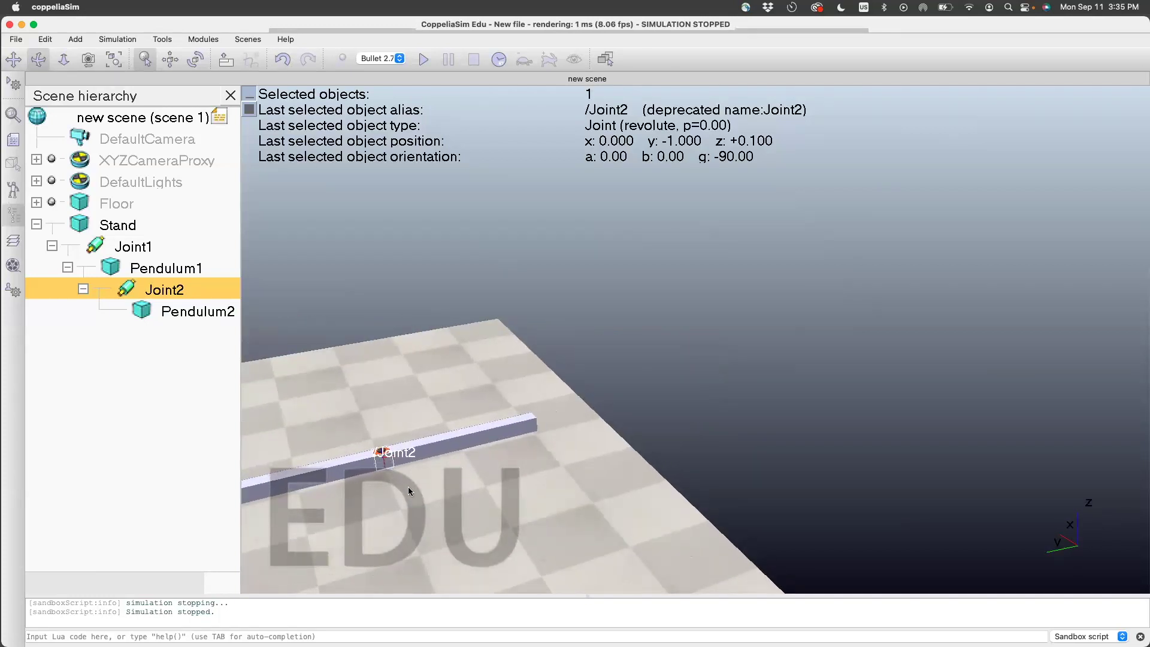
pyautogui.moveTo(497, 548); pyautogui.dragTo(336, 596, button='middle')
pyautogui.moveTo(414, 538); pyautogui.dragTo(405, 585, button='middle')
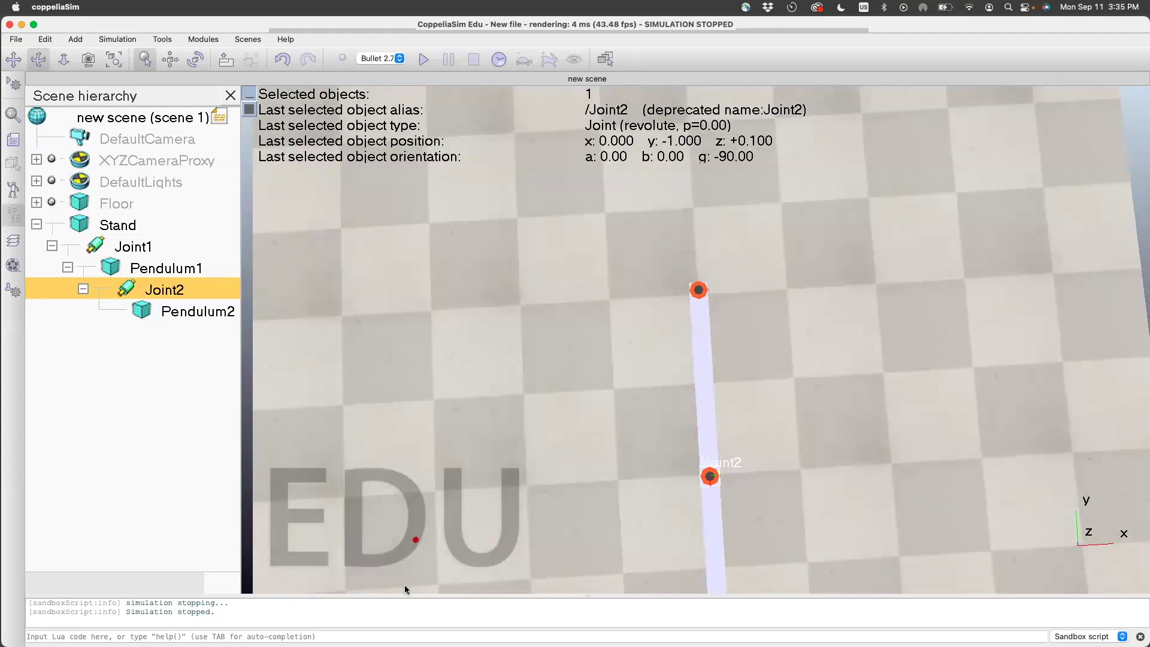
pyautogui.middleClick(462, 520)
pyautogui.moveTo(462, 520); pyautogui.dragTo(471, 526, button='middle')
pyautogui.scroll(-5, 468, 523)
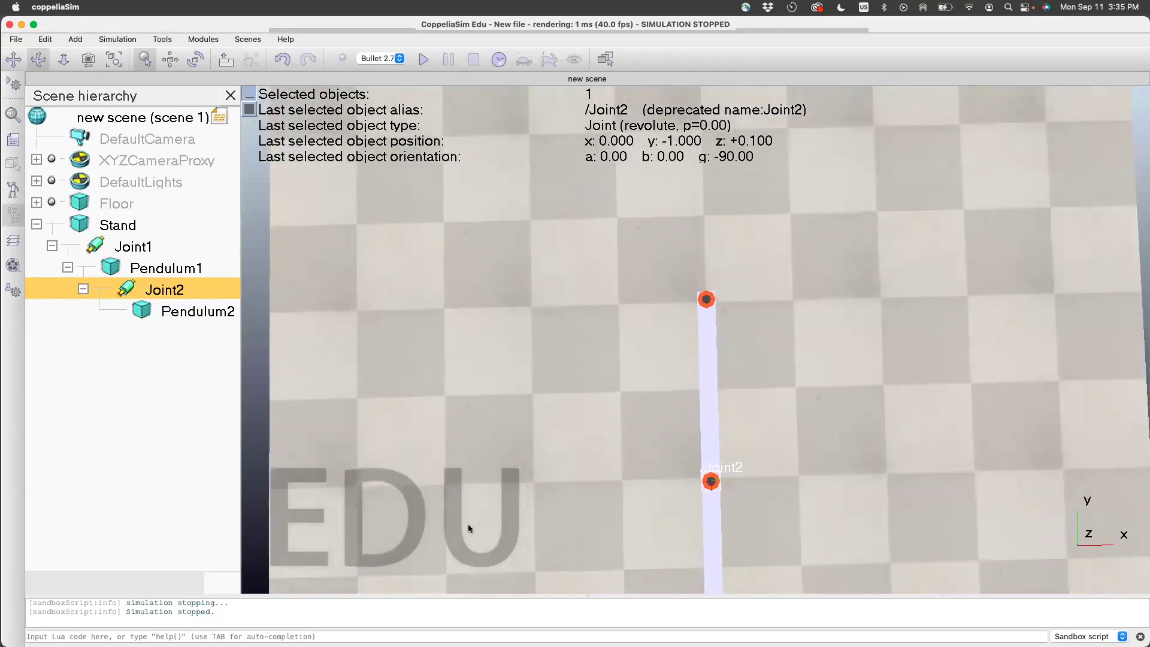
# Step: Uncheck Body is respondable for Pendulum1 and Pendulum2, then test-run the simulation
pyautogui.doubleClick(110, 268)
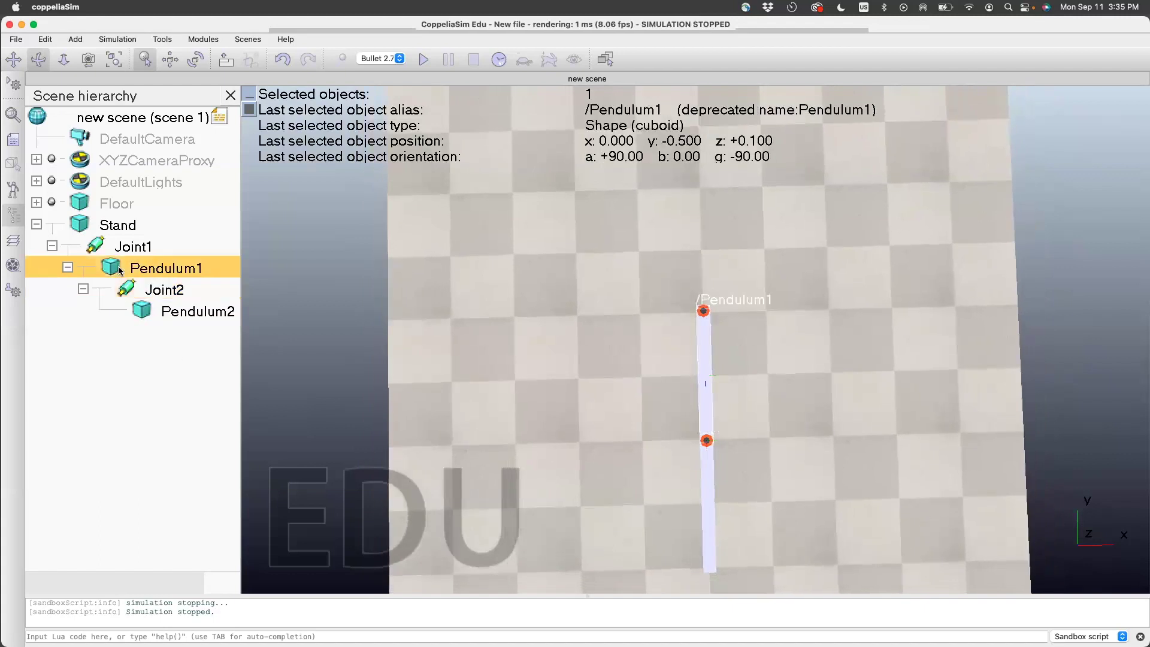
pyautogui.click(411, 435)
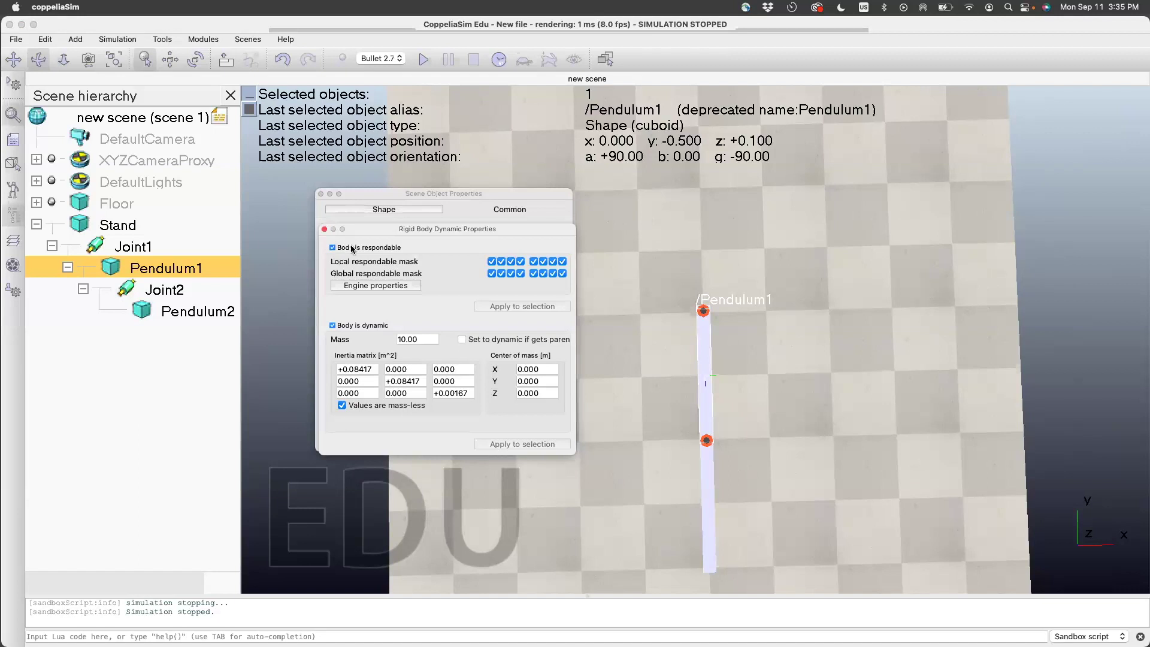
pyautogui.click(332, 247)
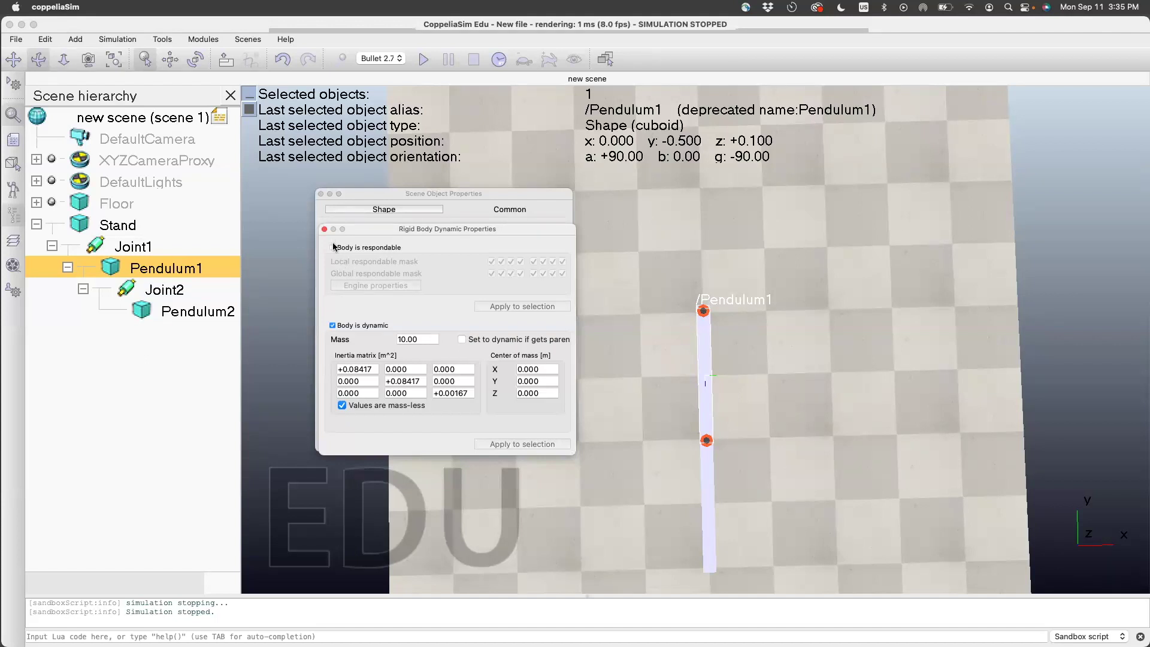
pyautogui.click(145, 311)
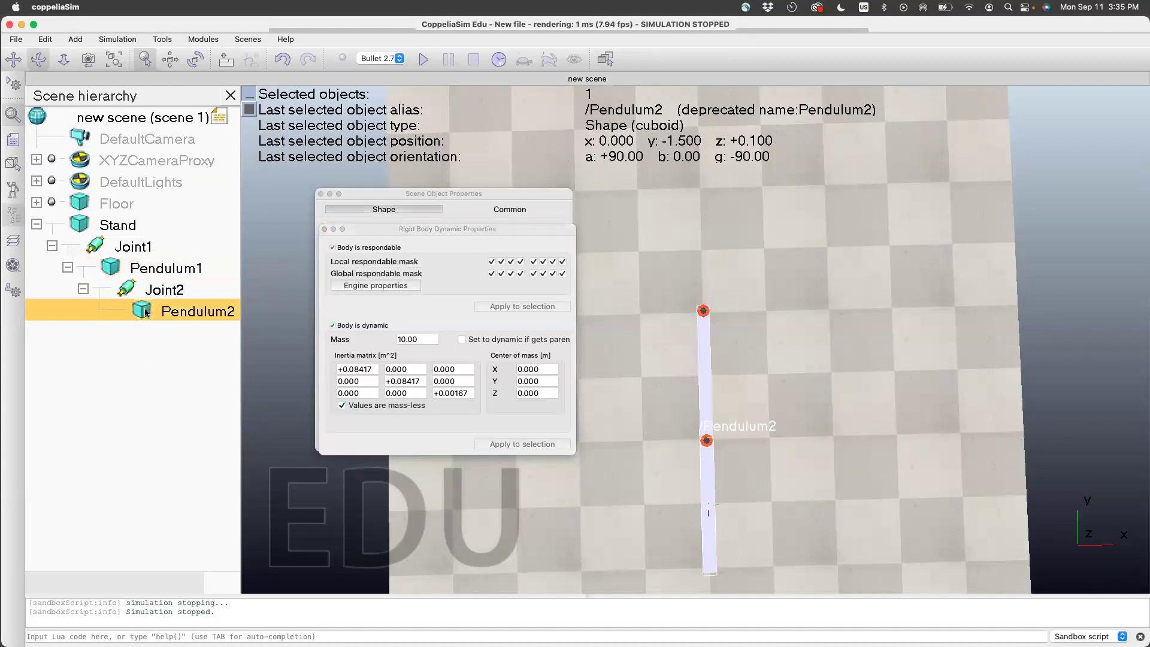
pyautogui.click(324, 229)
pyautogui.click(321, 194)
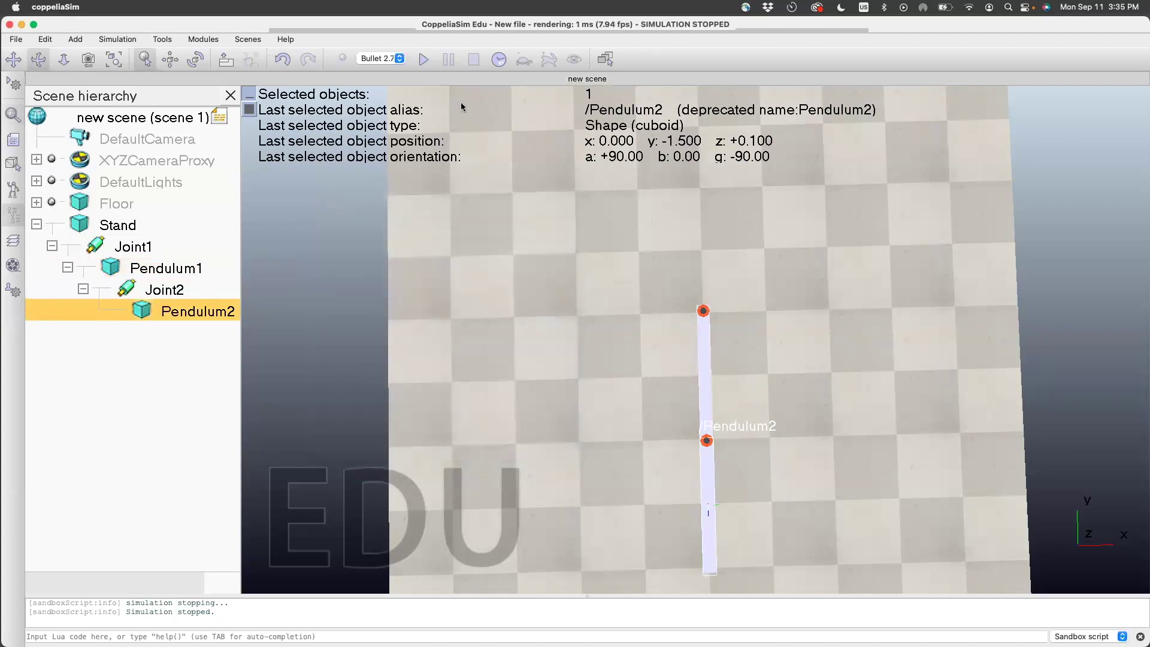
pyautogui.click(426, 59)
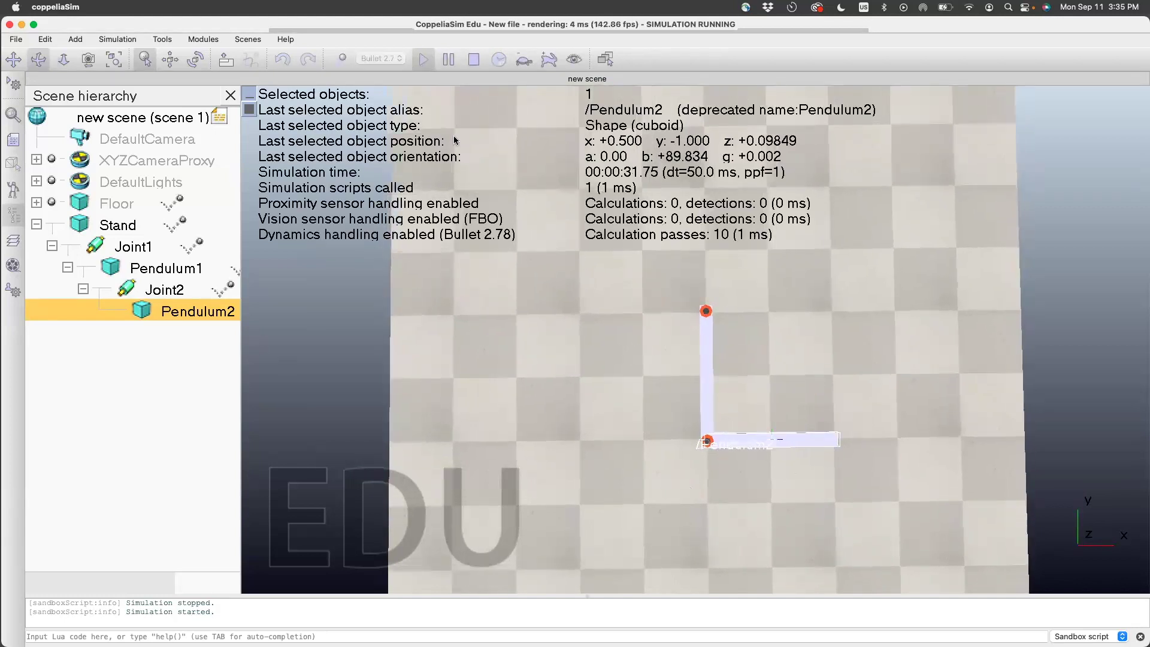
pyautogui.click(473, 60)
# Step: Set Joint1's target angle to 45 degrees
pyautogui.doubleClick(95, 246)
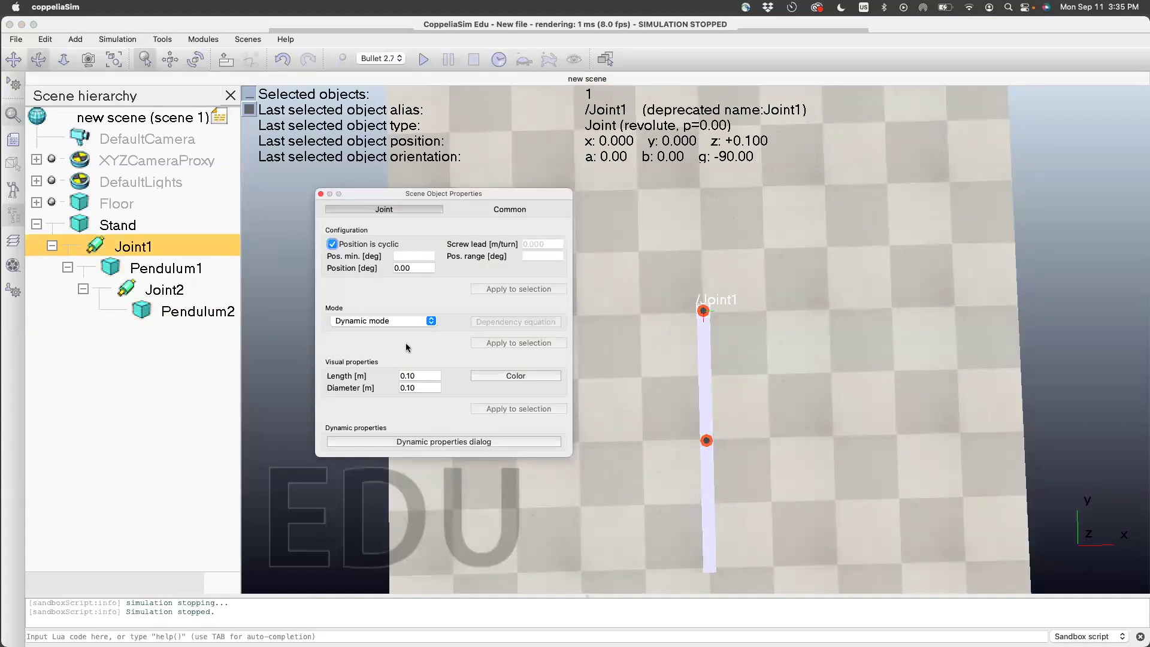
pyautogui.click(442, 441)
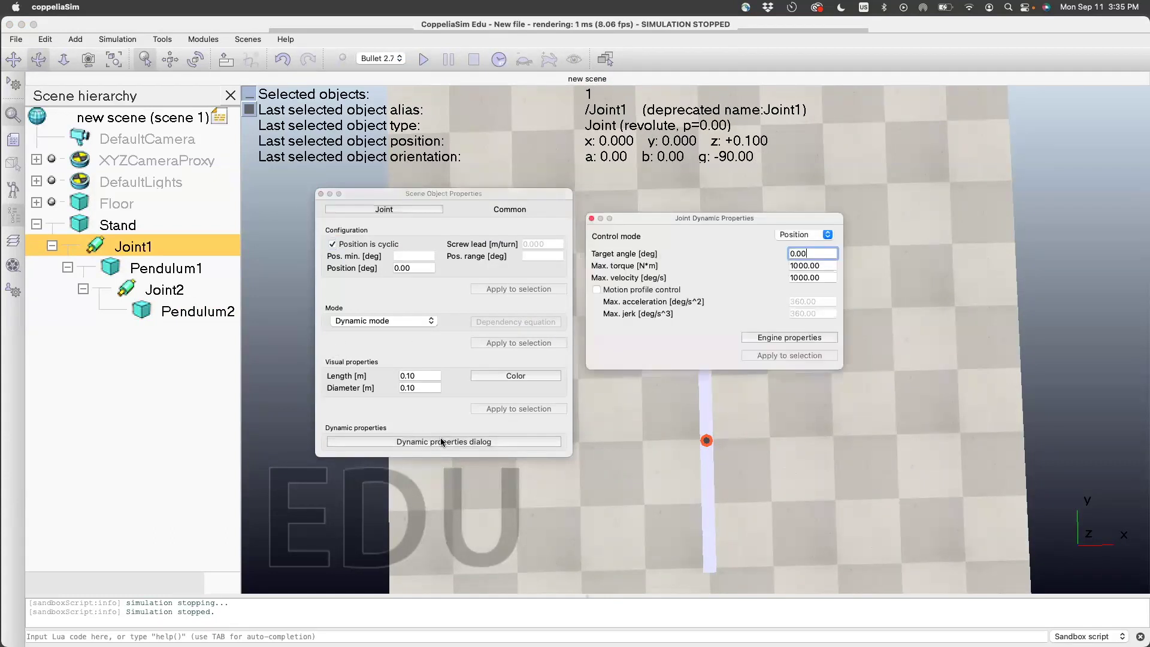
pyautogui.doubleClick(802, 253)
pyautogui.write('45')
pyautogui.press('Return')
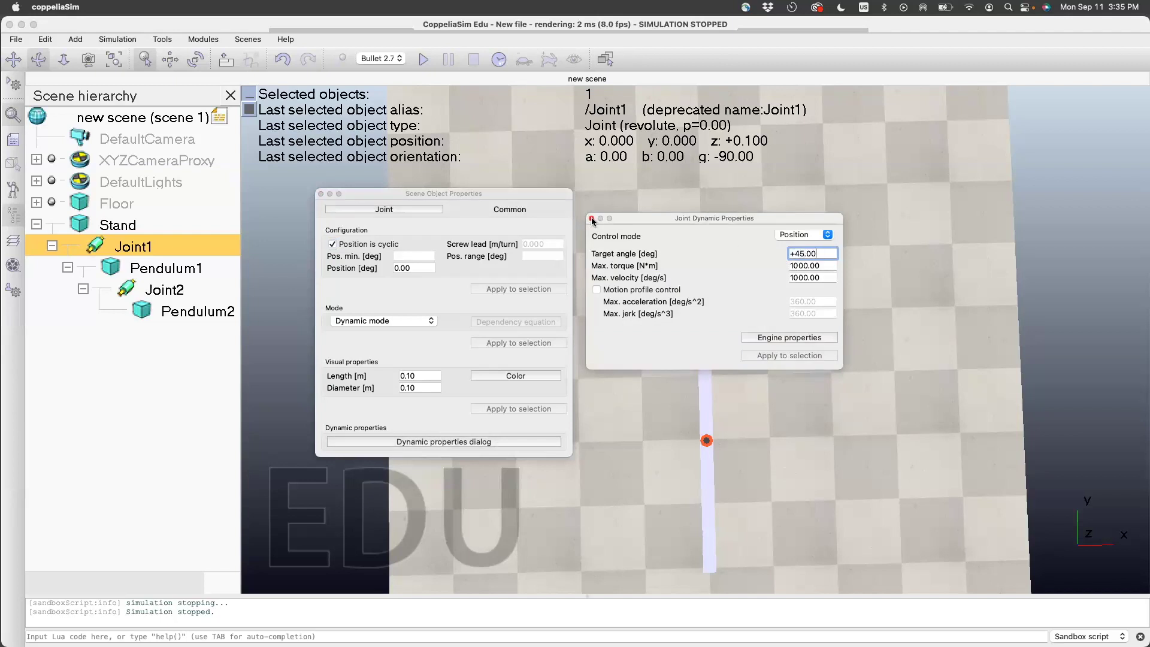
pyautogui.click(320, 194)
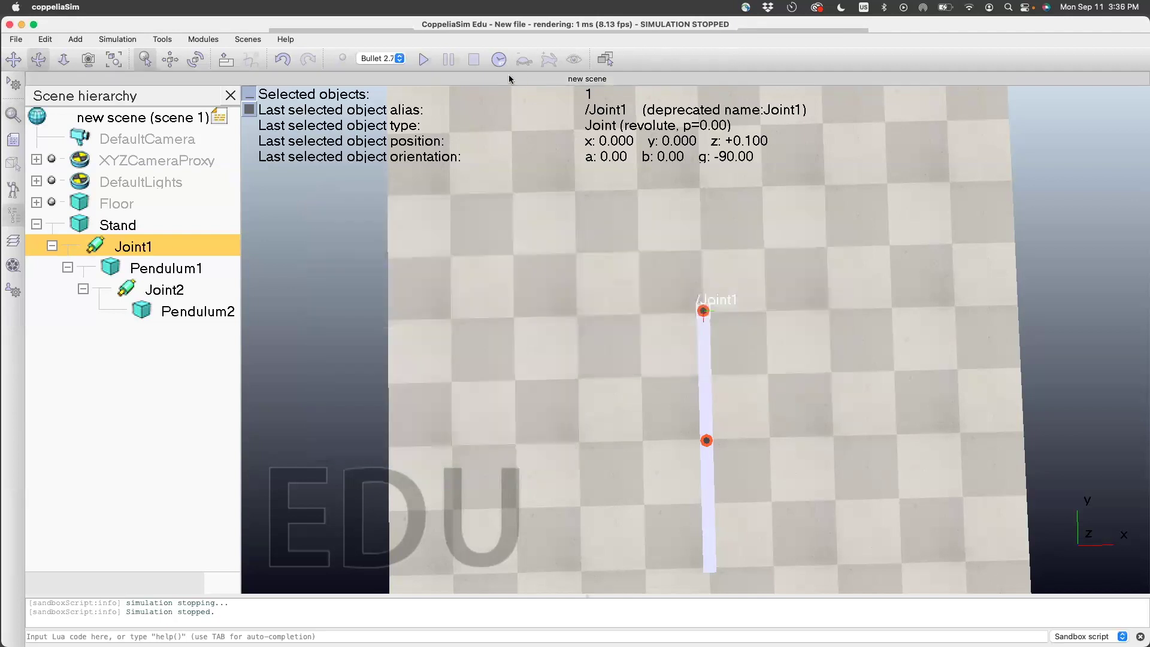
# Step: Test-run the simulation so the arm bends into a V, then select Stand
pyautogui.click(423, 59)
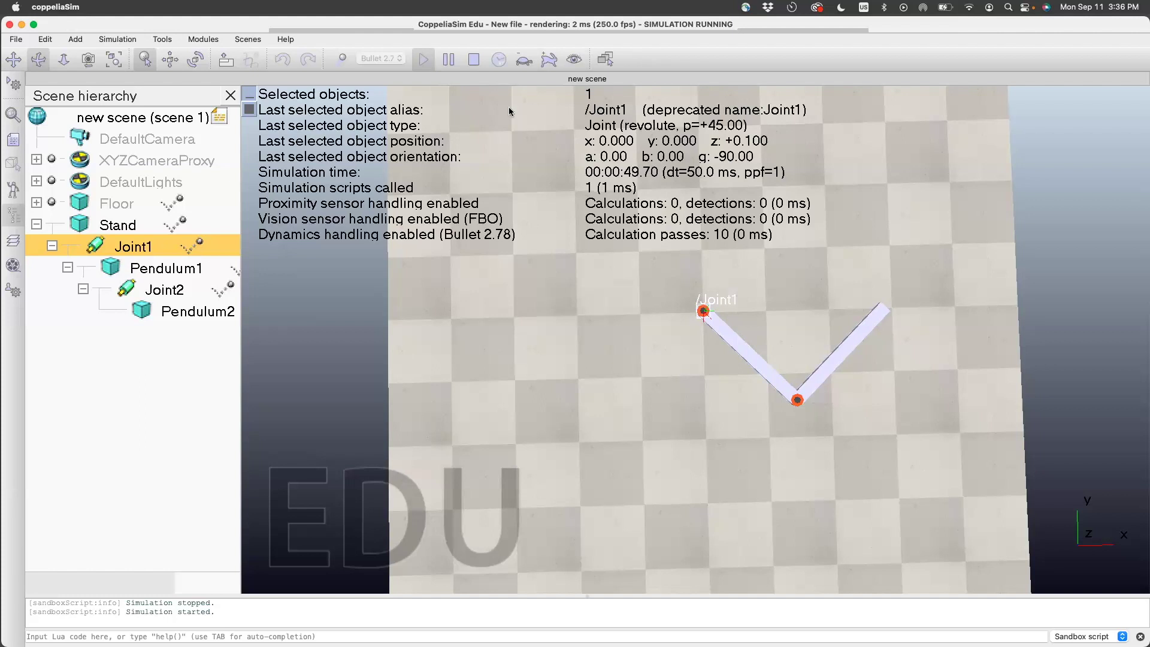
pyautogui.click(472, 59)
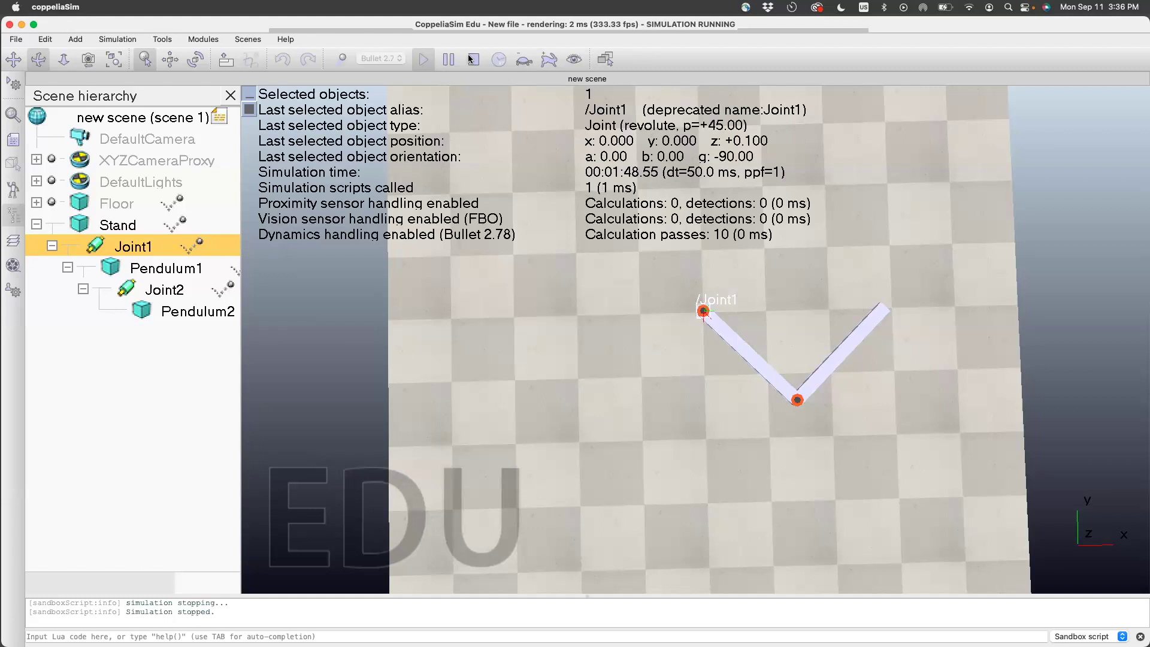
pyautogui.click(84, 225)
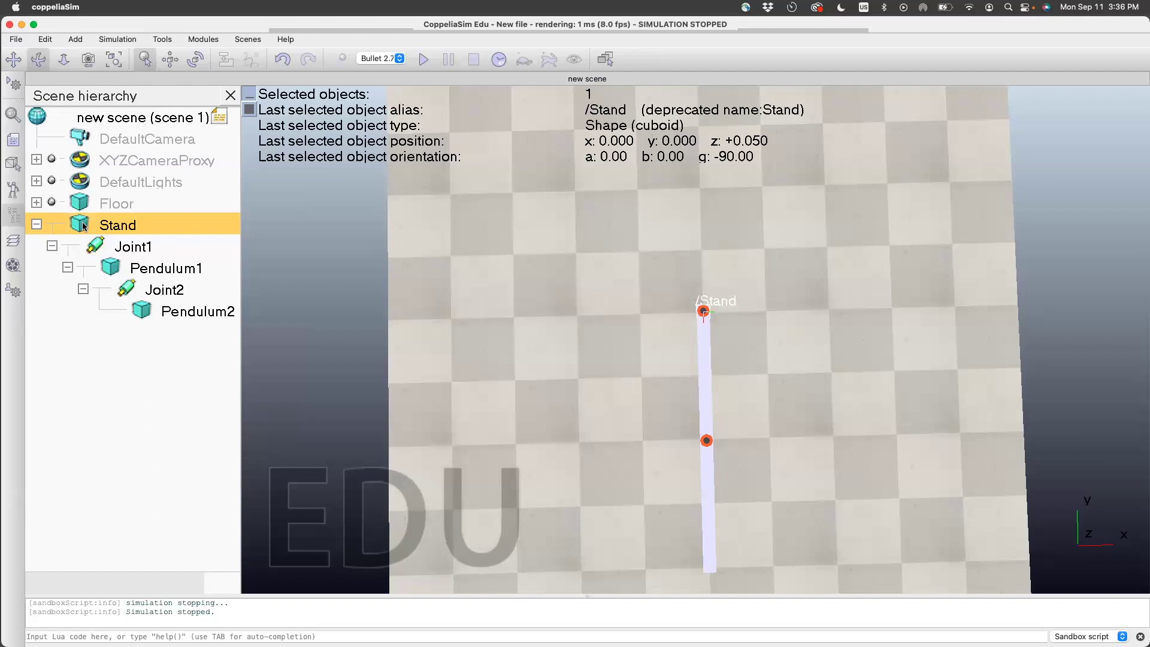
# Step: Attach a threaded child script to Stand and open it in the script editor
pyautogui.rightClick(84, 226)
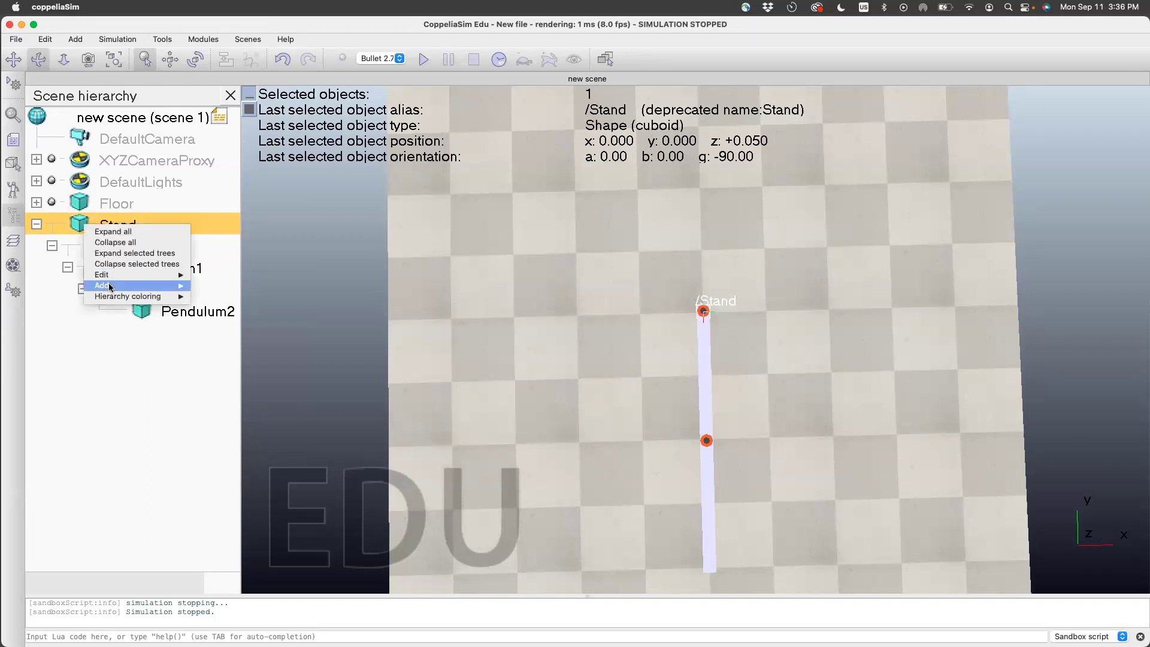
pyautogui.moveTo(112, 287)
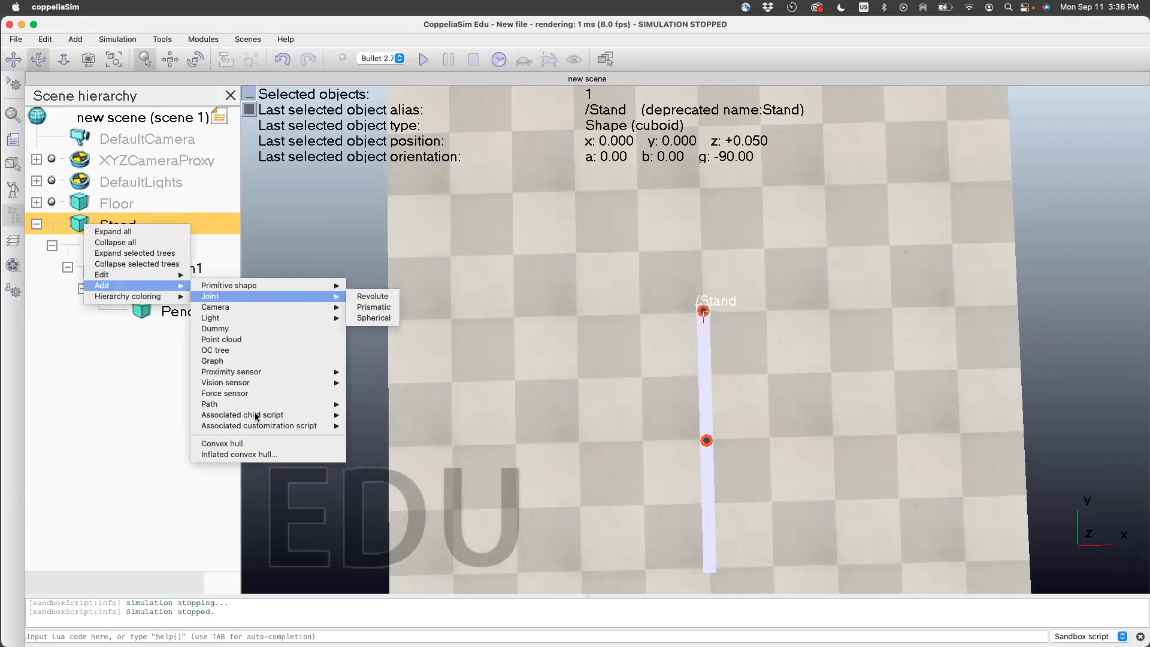
pyautogui.moveTo(261, 414)
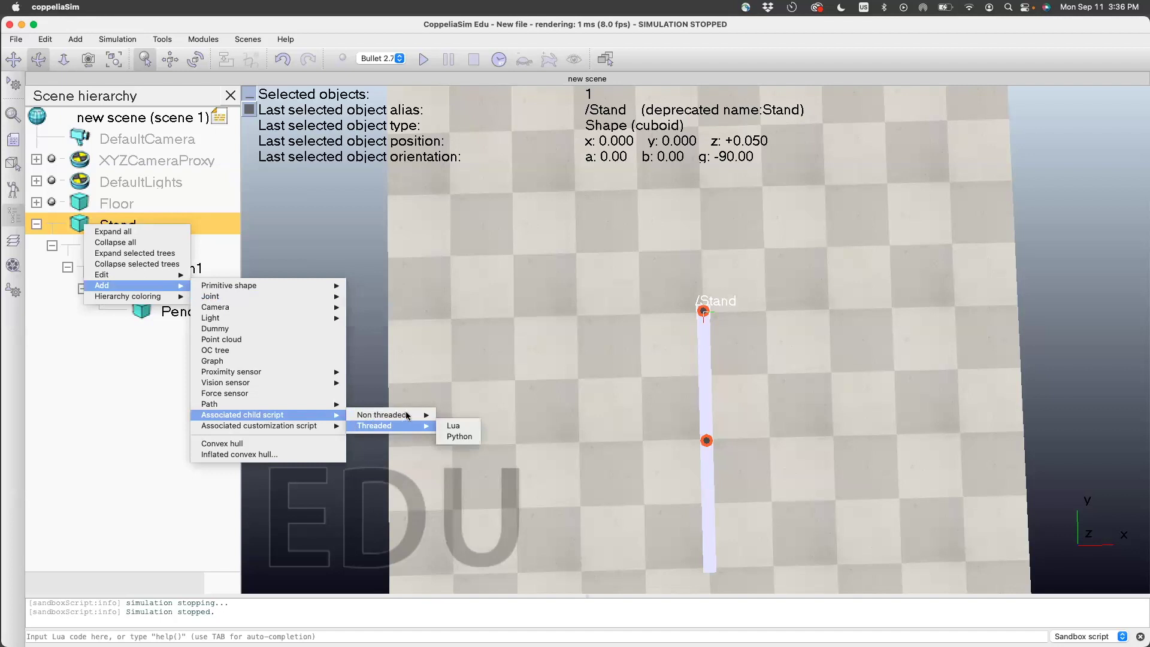
pyautogui.click(453, 427)
pyautogui.doubleClick(144, 224)
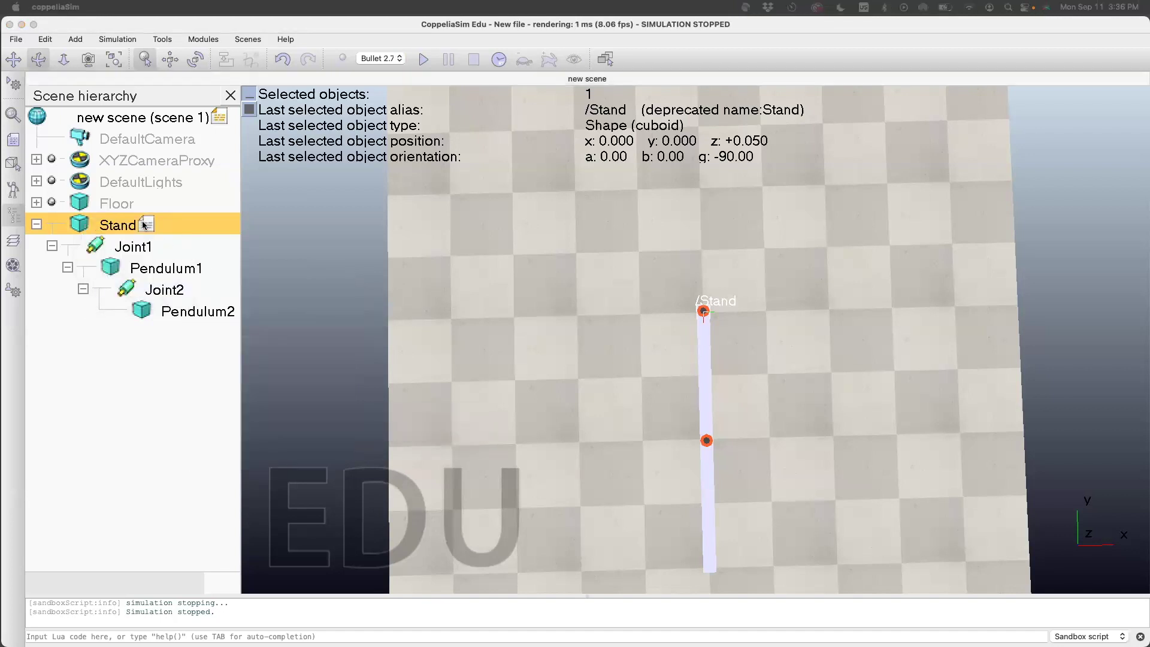
pyautogui.moveTo(476, 254); pyautogui.dragTo(371, 104)
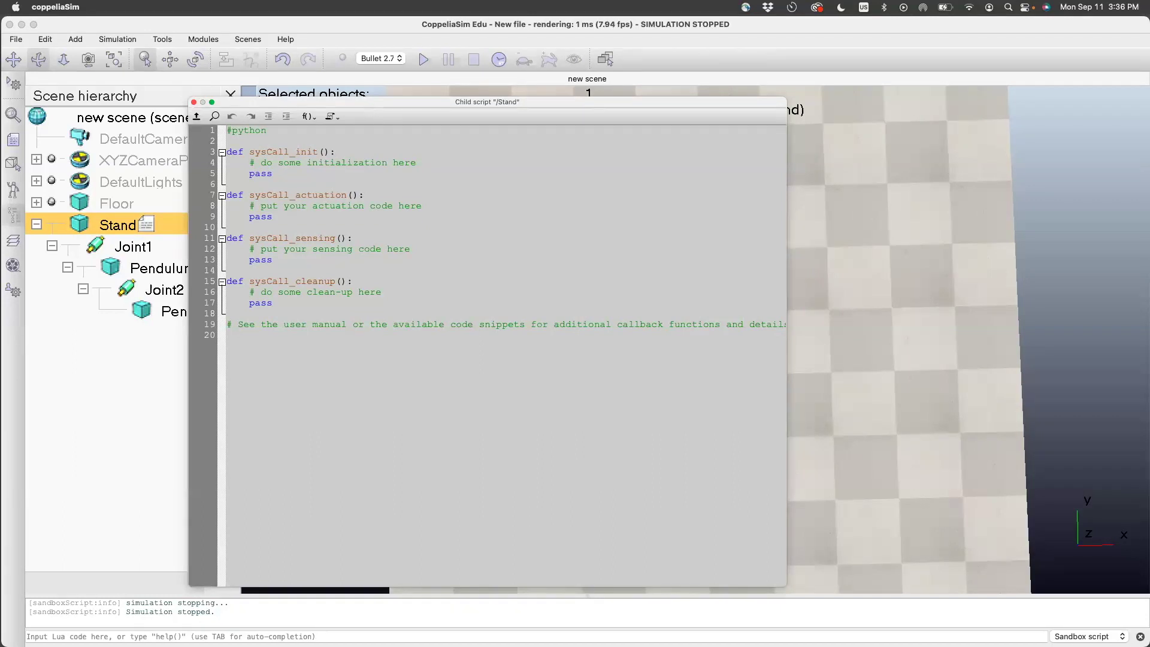
pyautogui.press('super+w')
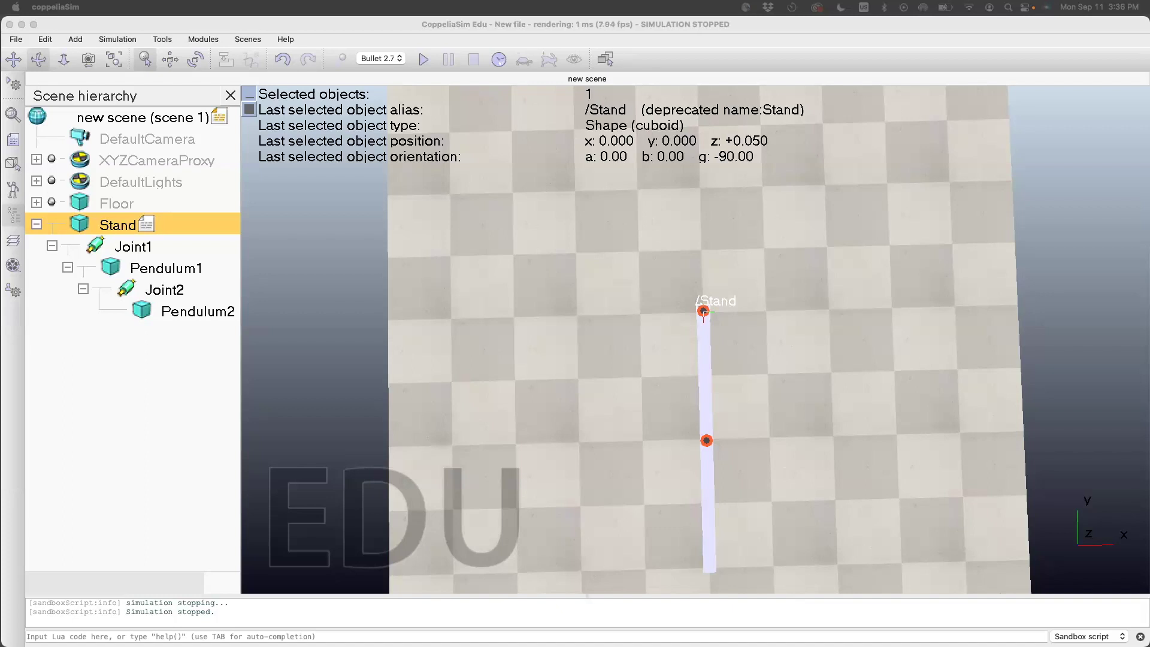
# Step: Paste the joint1 and joint2 sim.getObject lines into sysCall_init
pyautogui.doubleClick(146, 224)
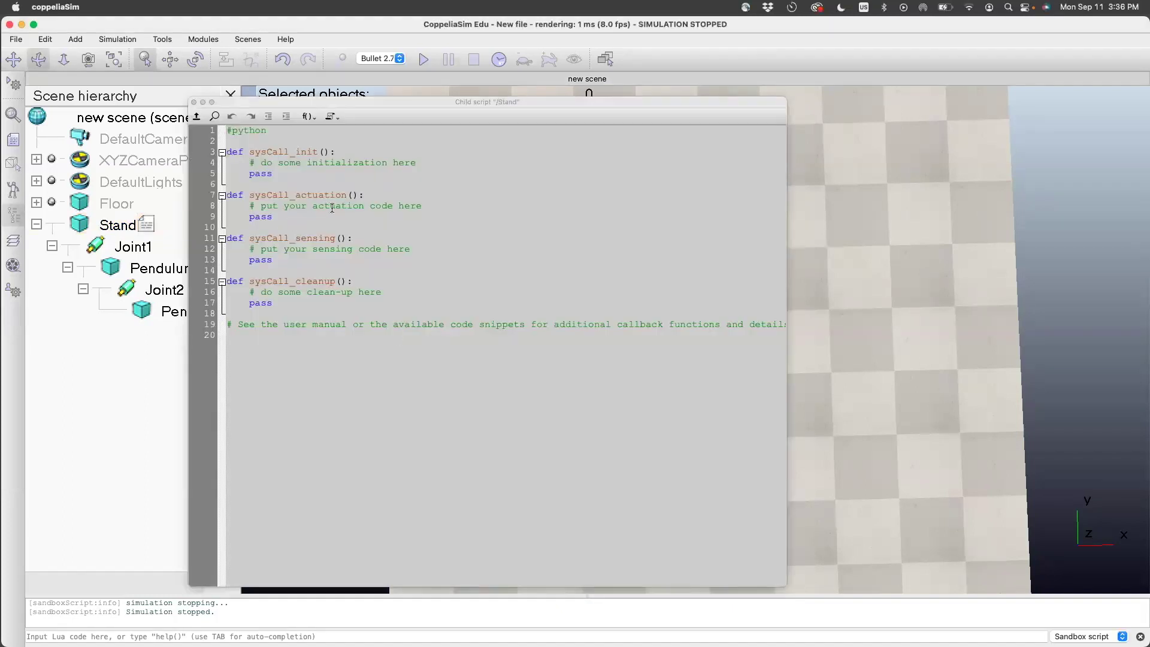
pyautogui.click(419, 162)
pyautogui.press('Return')
pyautogui.write("joint1 = sim.getObject('/Joint1') joint2 = sim.getObject('/Joint2')")
pyautogui.click(273, 185)
pyautogui.press('BackSpace')
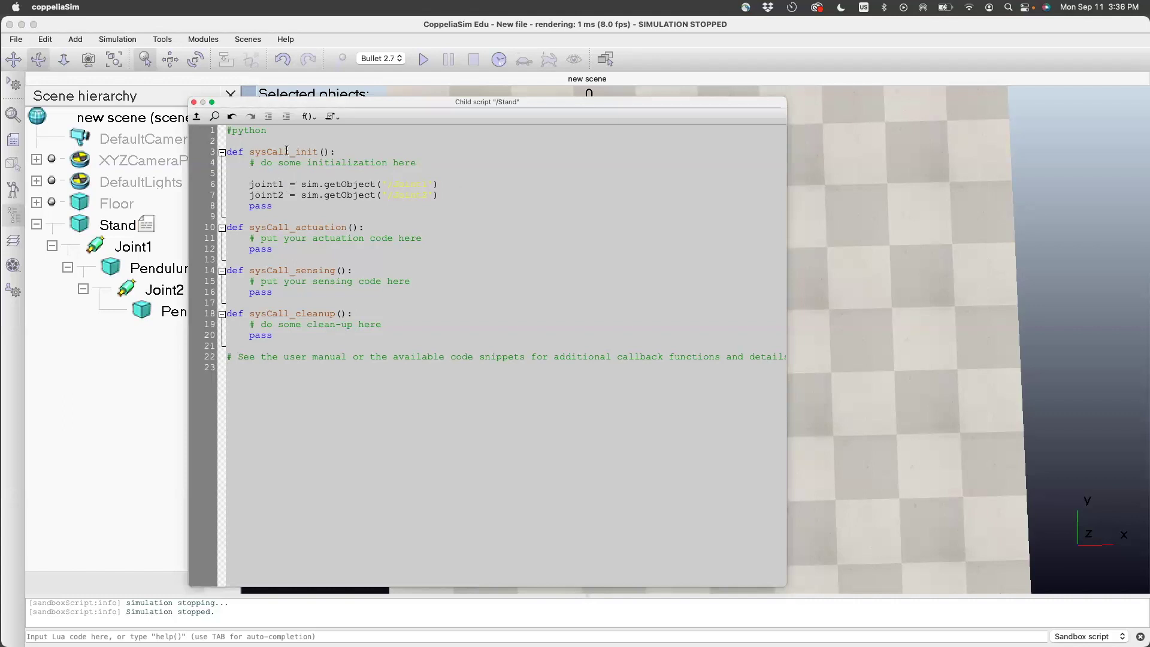
# Step: Add 'global joint1' and 'global joint2' declarations above the getObject lines
pyautogui.press('Return')
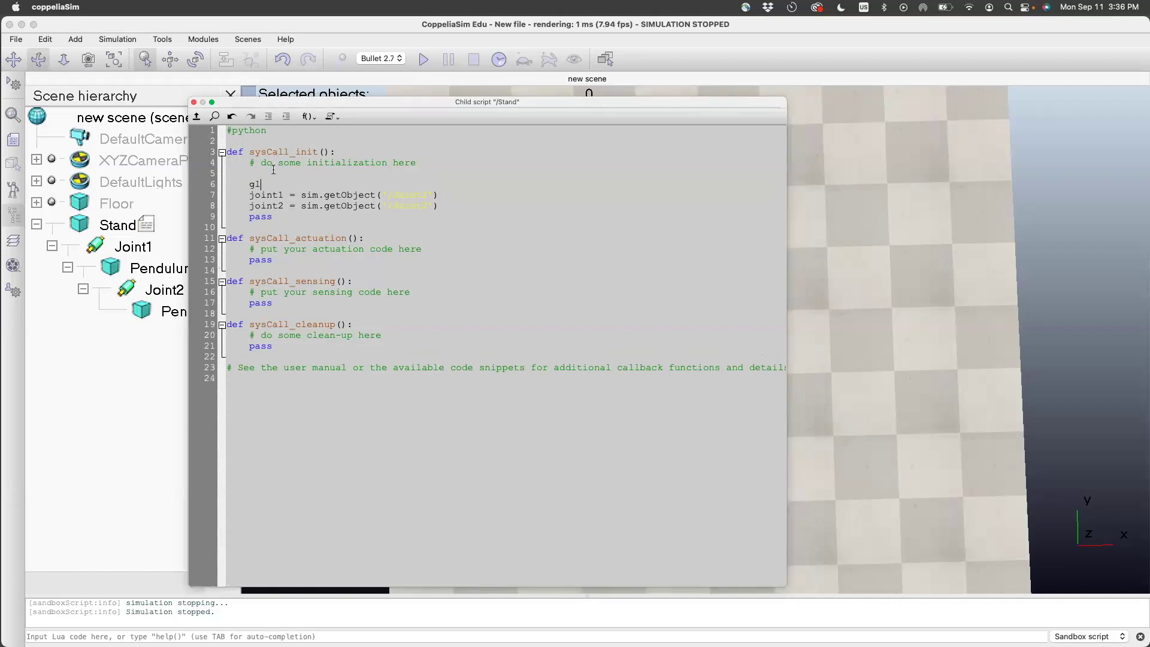
pyautogui.write('global joint1')
pyautogui.press('Return')
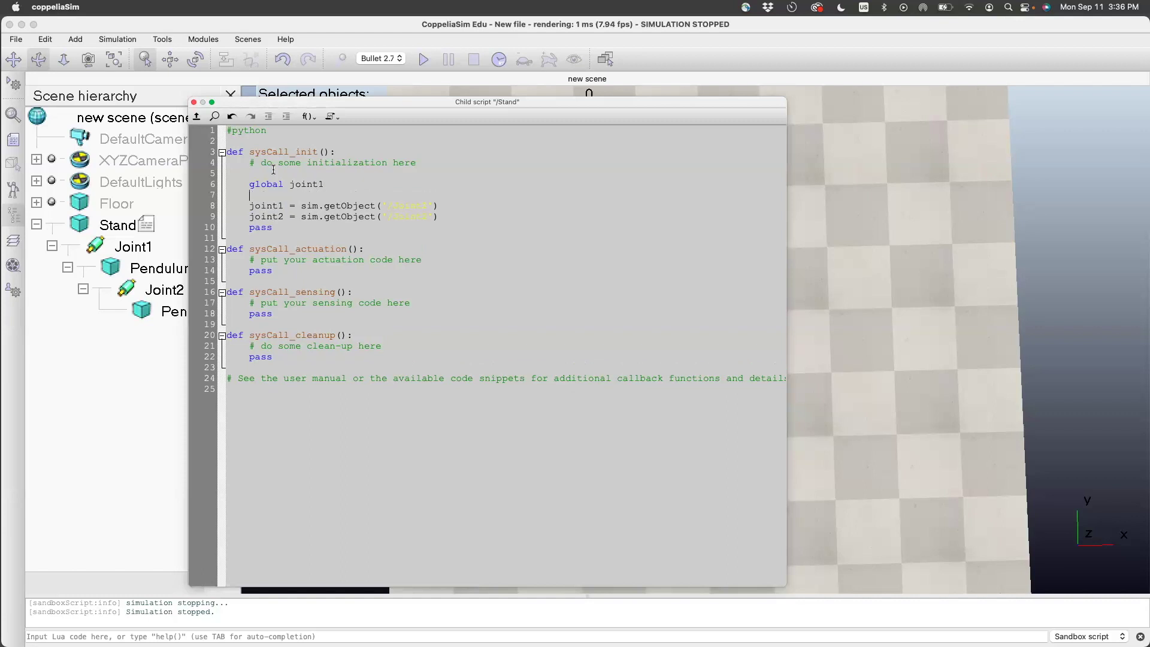
pyautogui.write('global join')
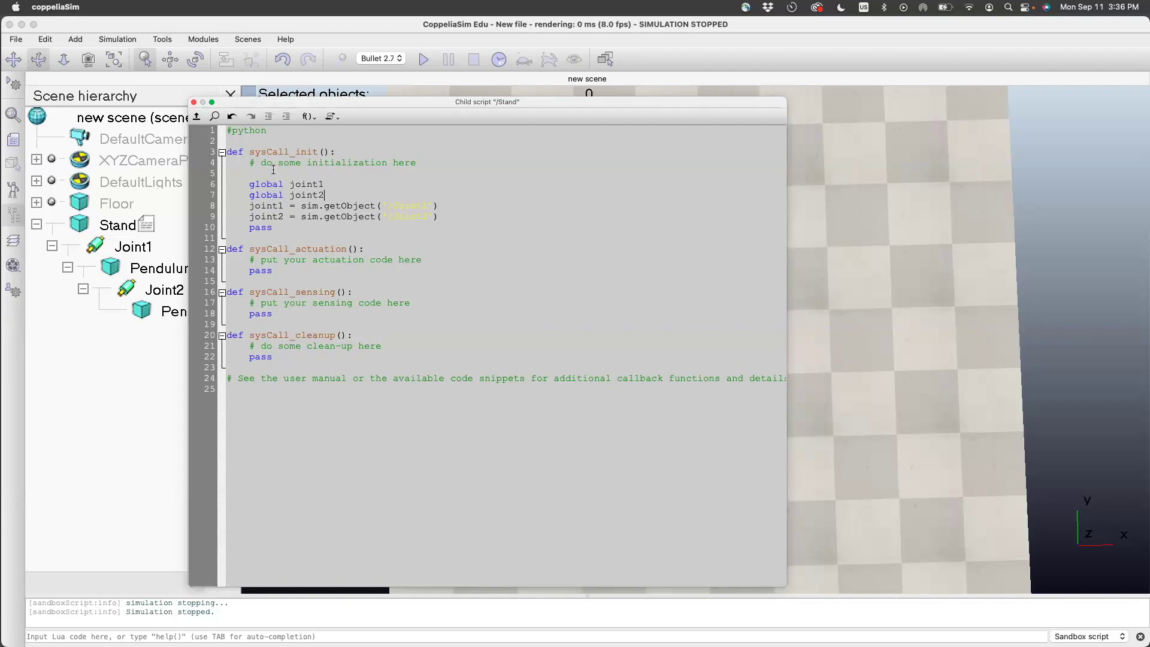
pyautogui.write('t2')
pyautogui.press('Return')
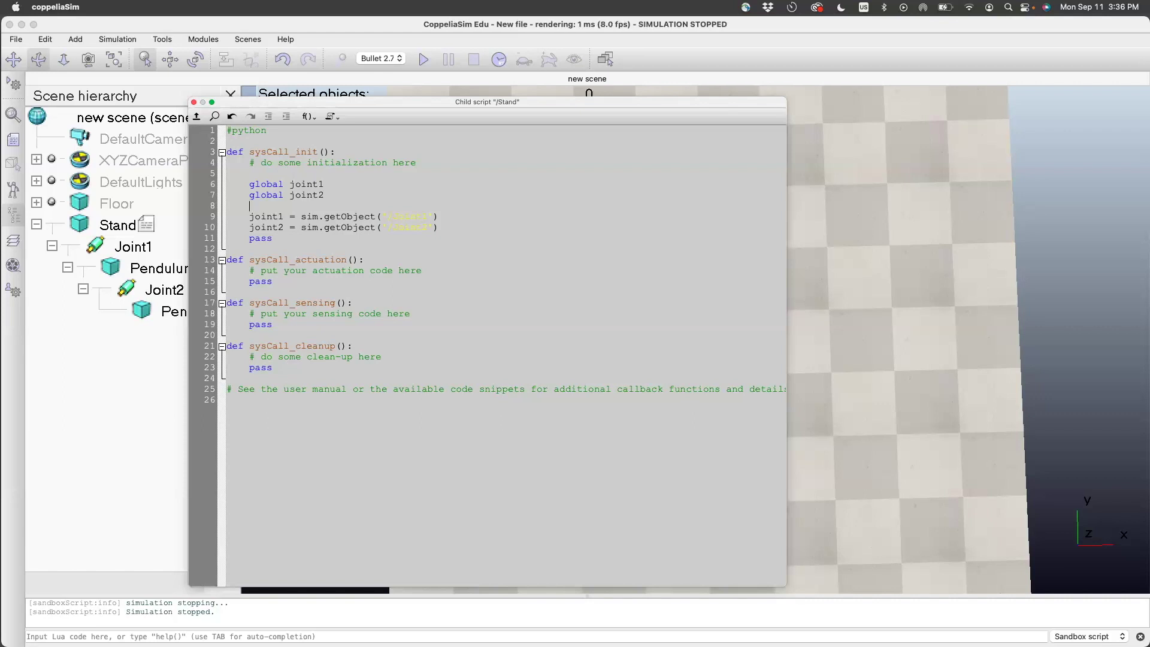
pyautogui.press('super+Tab')
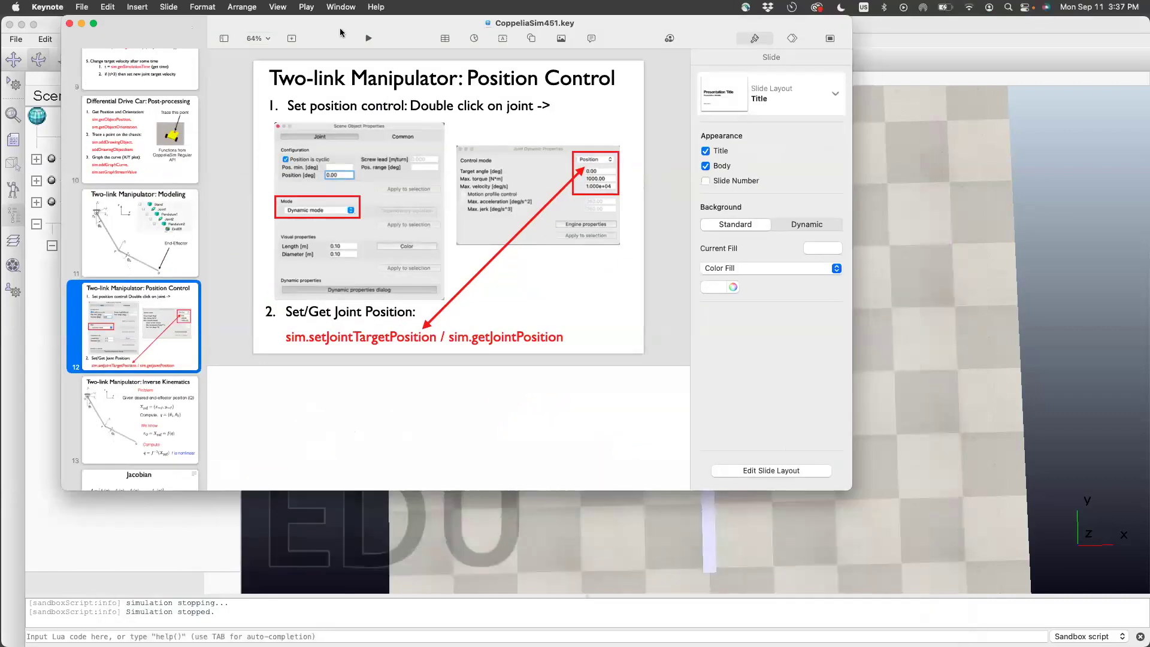
# Step: Play the Two-link Manipulator Position Control slide full-screen, then exit and hide Keynote
pyautogui.click(367, 39)
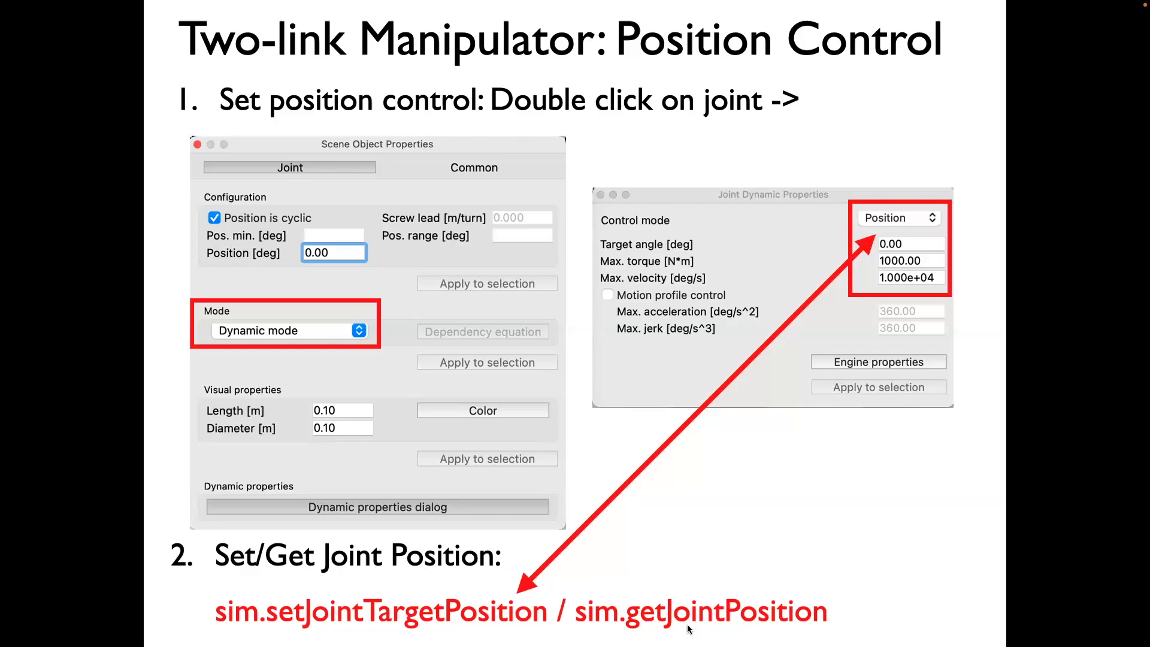
pyautogui.press('Escape')
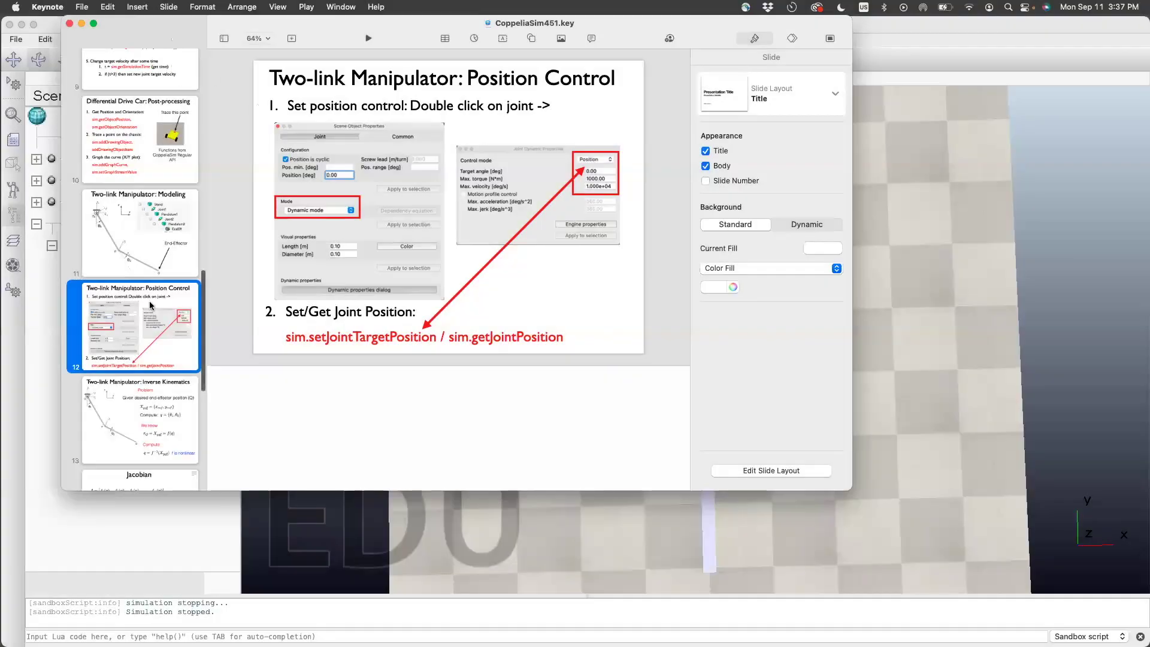
pyautogui.press('super+h')
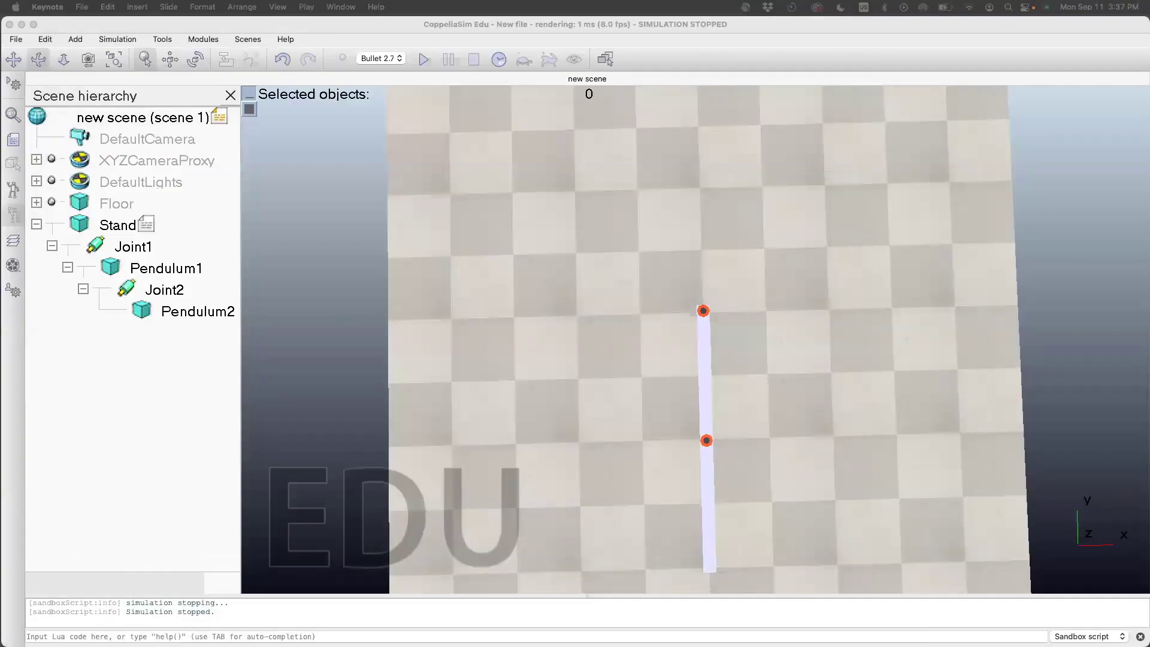
# Step: Search Chrome's API reference for 'Joint' and read the sim.setJointTargetPosition page
pyautogui.press('super+Tab')
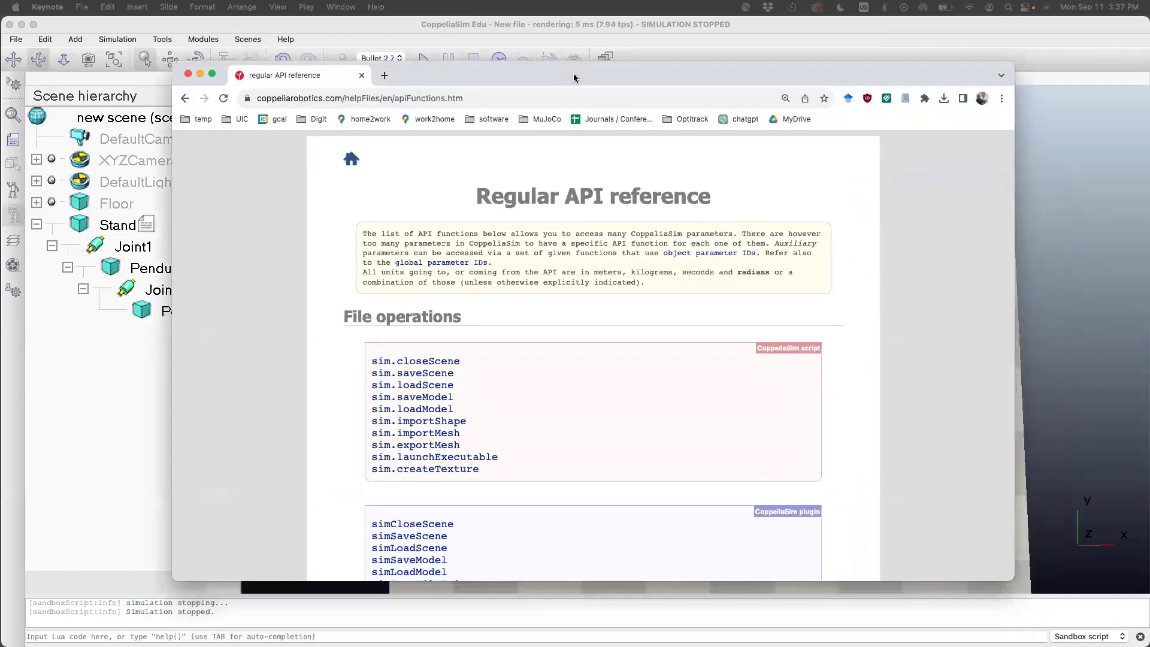
pyautogui.moveTo(465, 74); pyautogui.dragTo(370, 43)
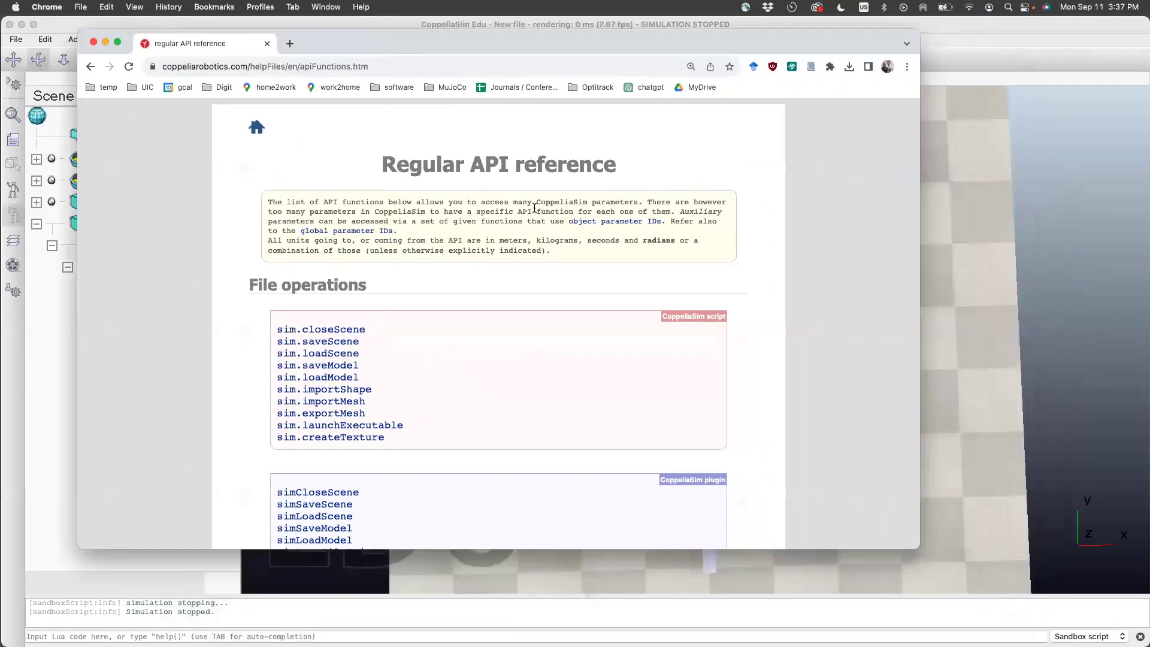
pyautogui.press('super+f')
pyautogui.write('Joint')
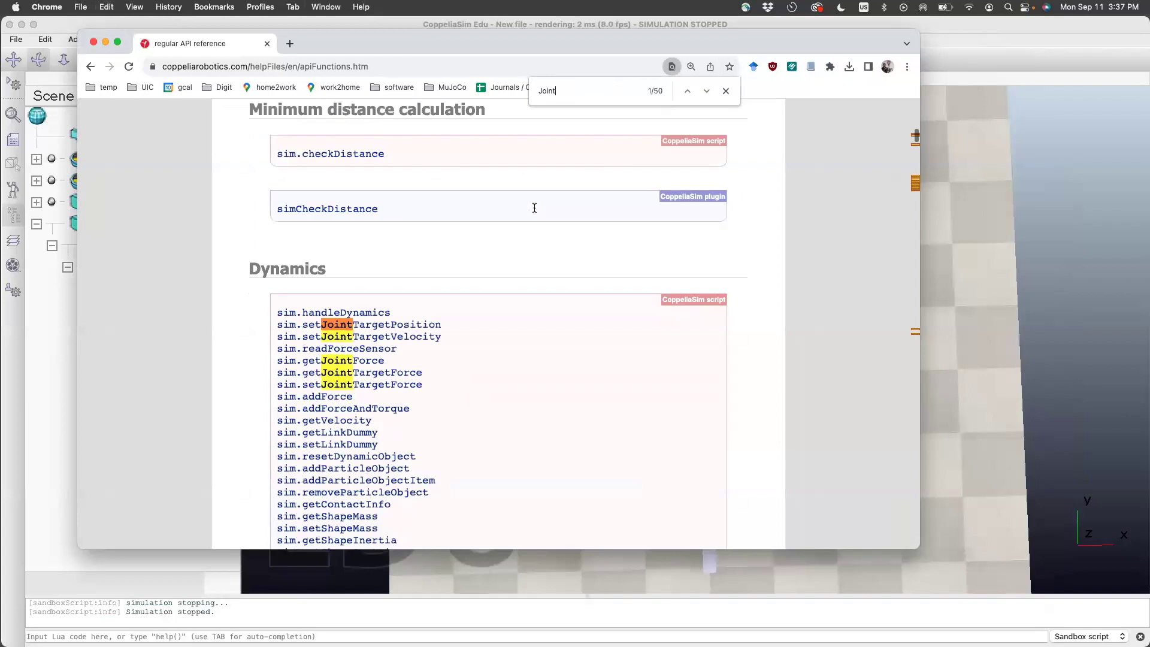
pyautogui.press('Return')
pyautogui.press('Return')
pyautogui.press('Return')
pyautogui.press('Return')
pyautogui.press('Return')
pyautogui.press('Return')
pyautogui.press('Return')
pyautogui.press('Return')
pyautogui.press('Return')
pyautogui.press('Return')
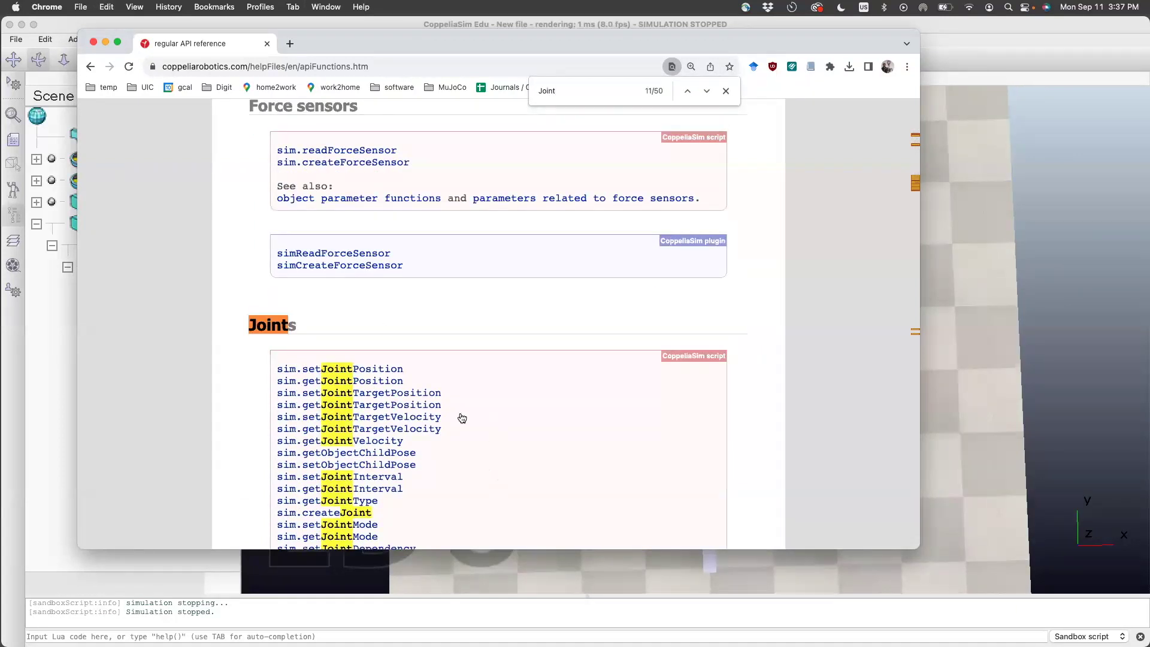
pyautogui.click(392, 395)
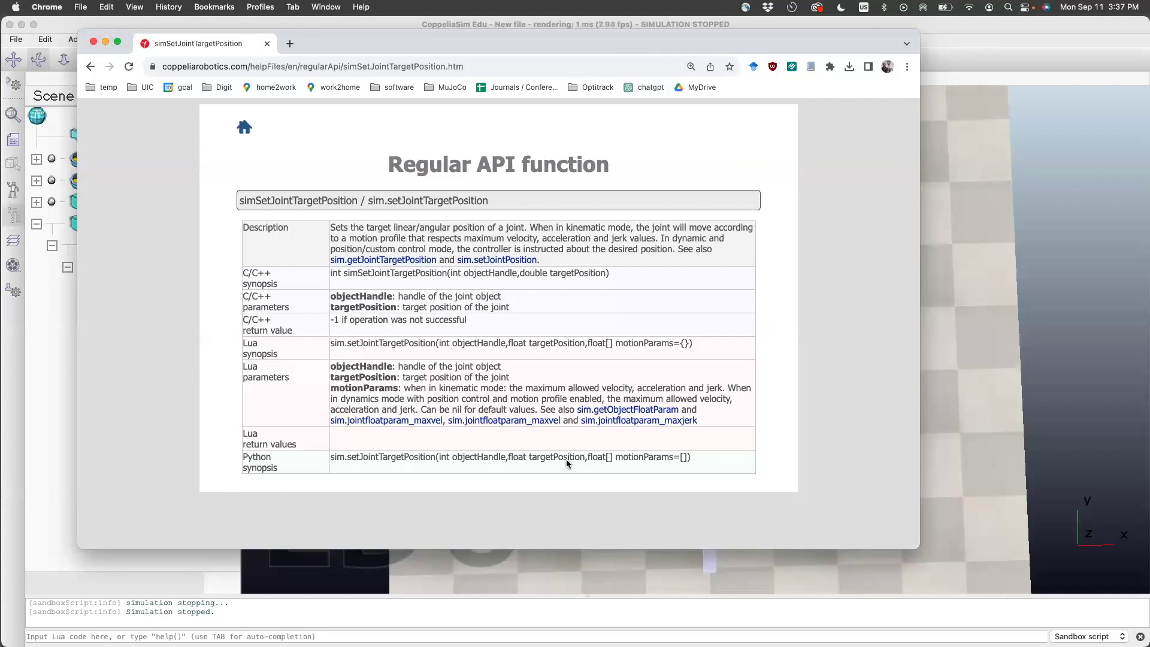
# Step: Go back to read the sim.getJointPosition page, then minimize Chrome
pyautogui.click(90, 66)
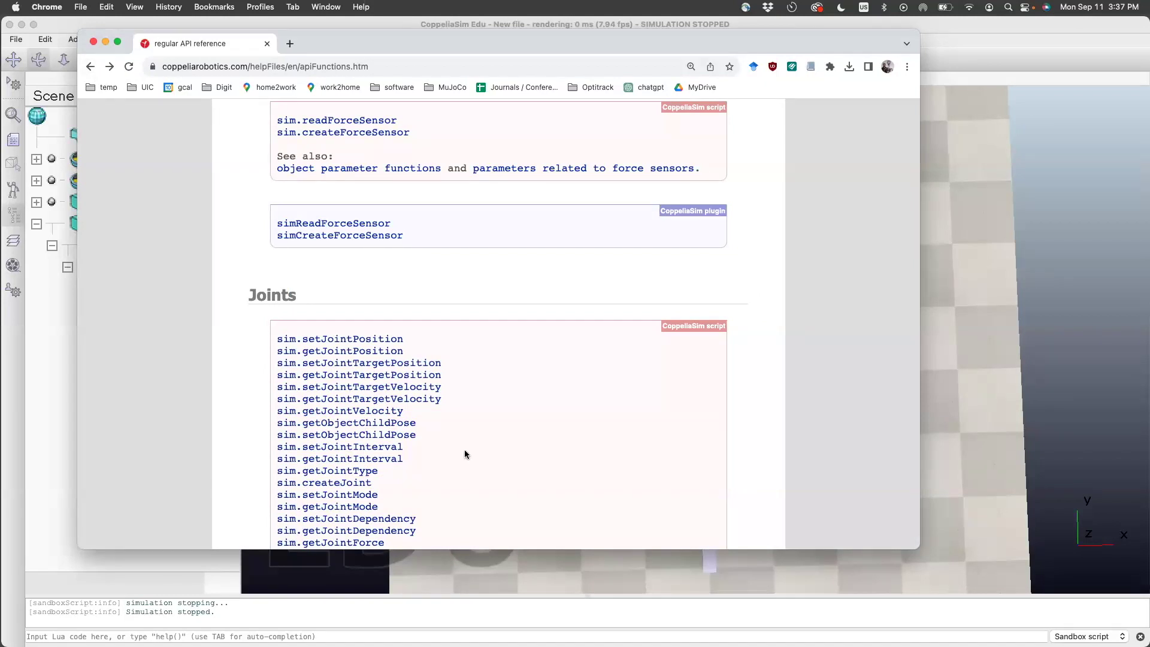
pyautogui.scroll(-2, 465, 453)
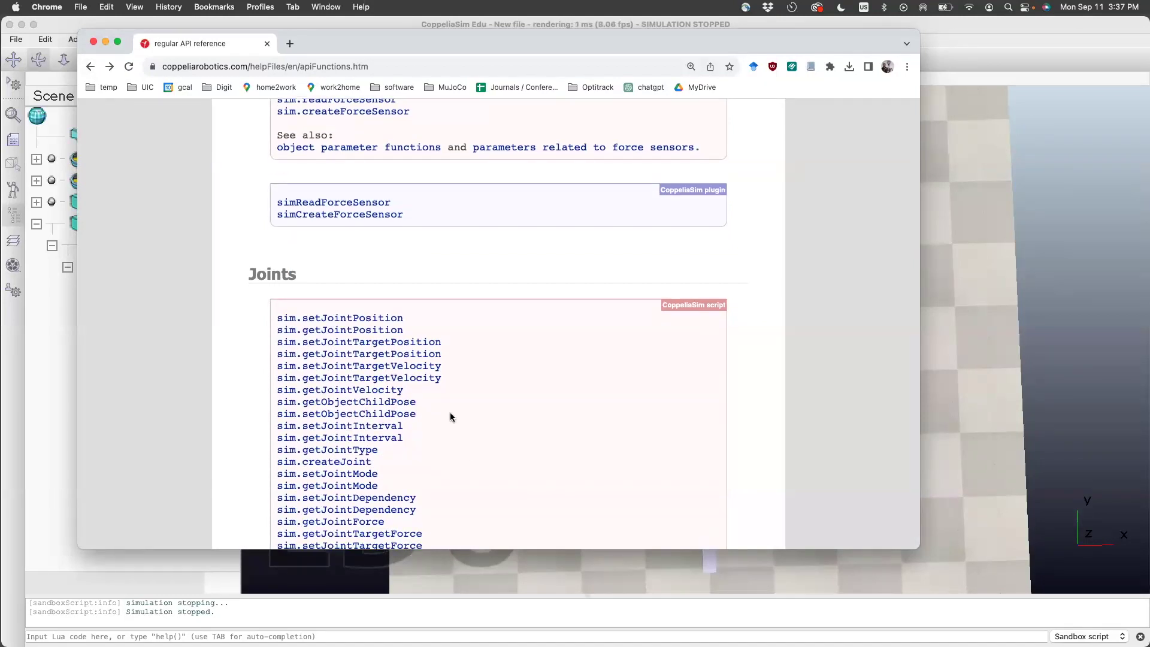
pyautogui.scroll(-1, 451, 412)
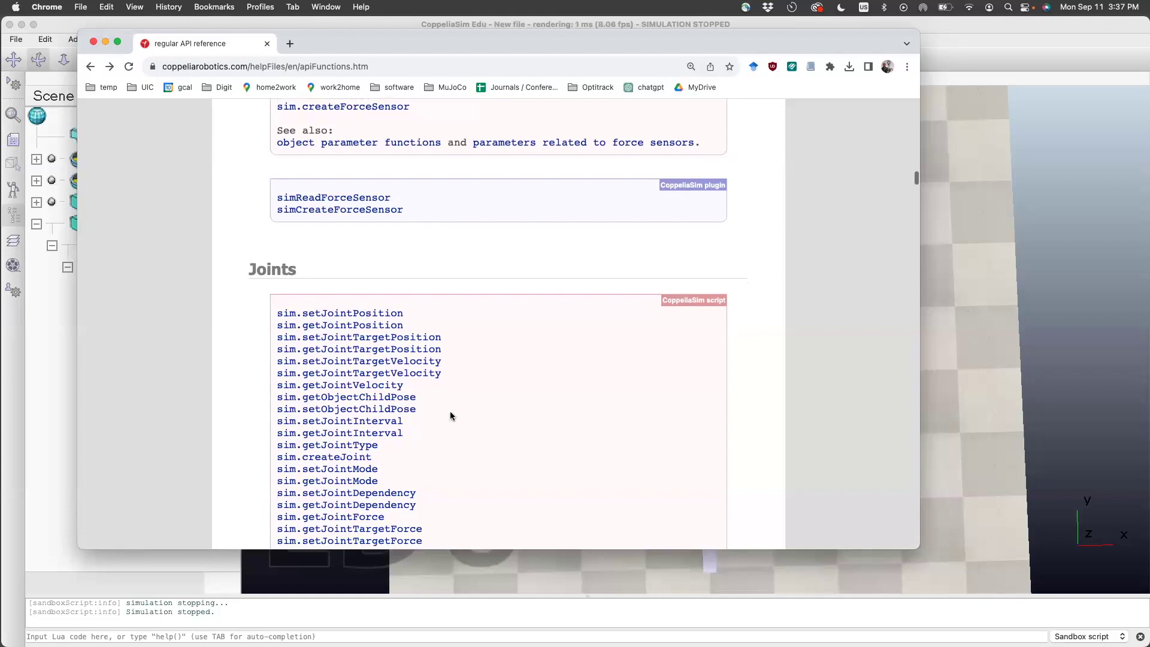
pyautogui.click(378, 325)
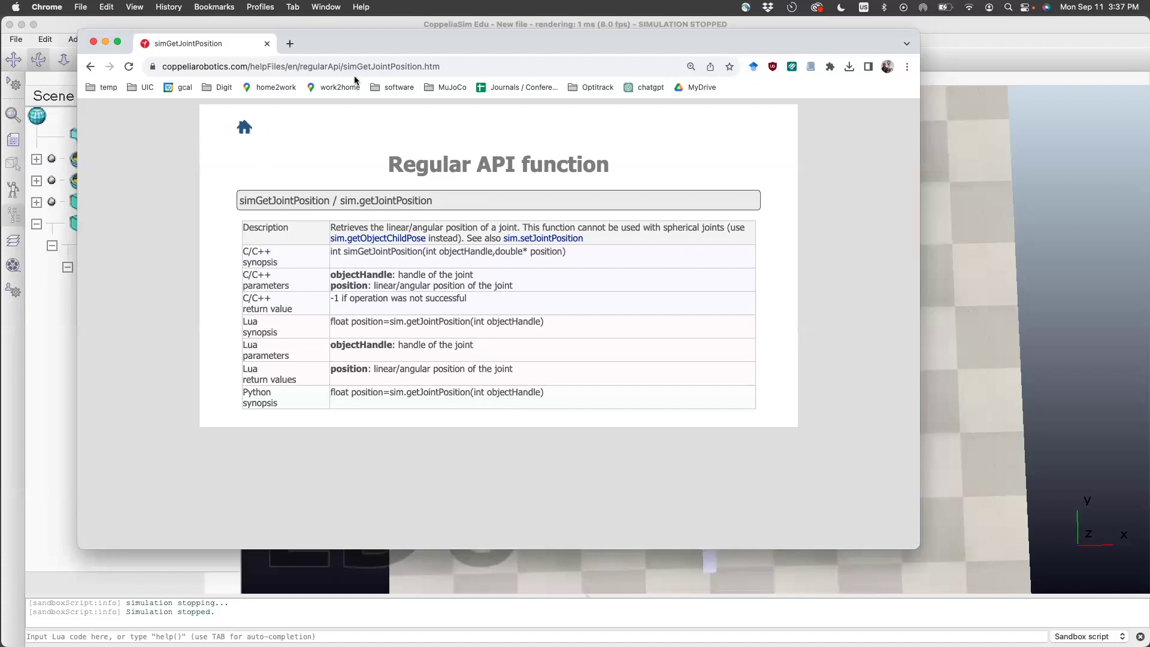
pyautogui.click(106, 42)
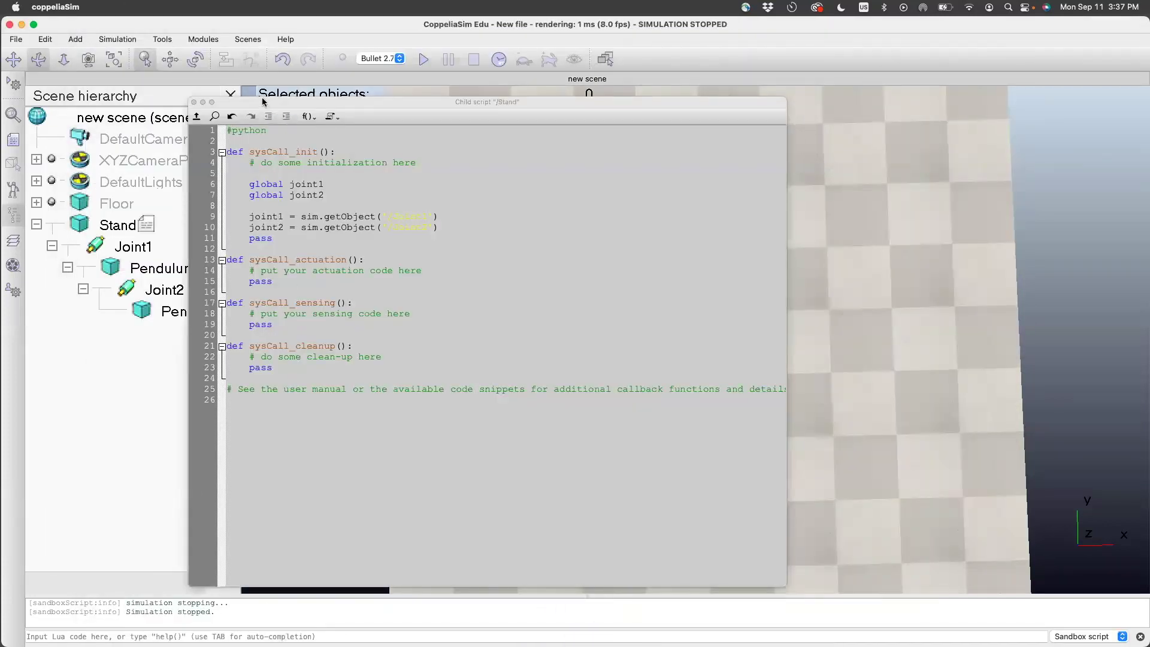
# Step: Add sim.setJointTargetPosition(joint1, math.pi/4) to the actuation function
pyautogui.moveTo(266, 102); pyautogui.dragTo(344, 101)
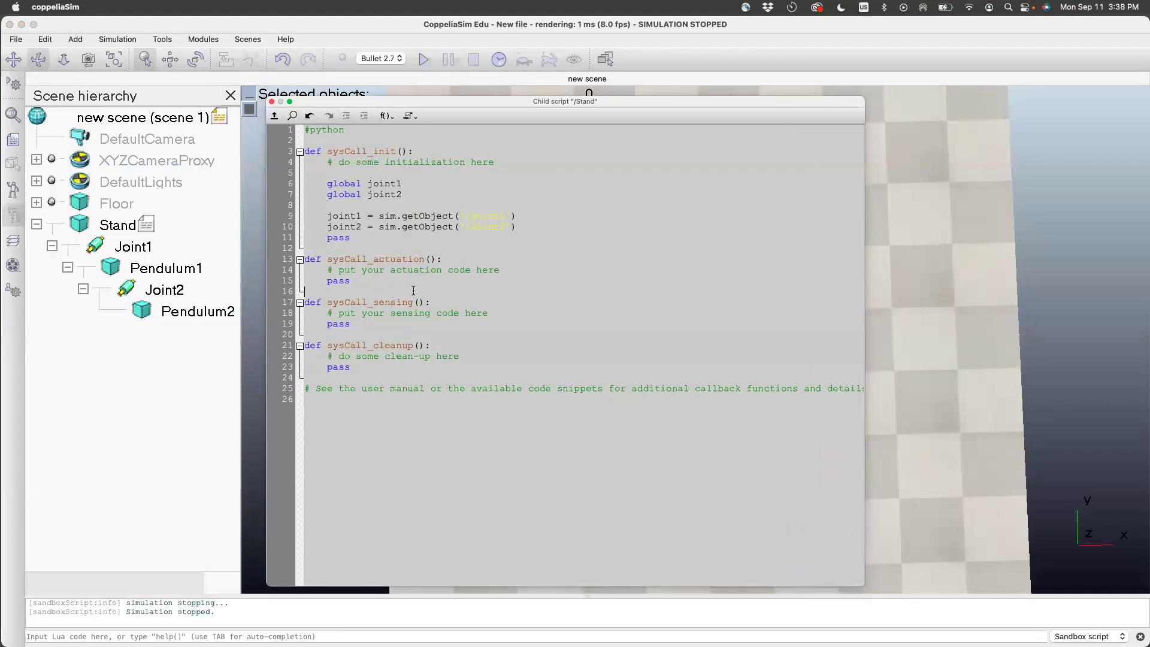
pyautogui.click(512, 269)
pyautogui.press('Return')
pyautogui.press('Return')
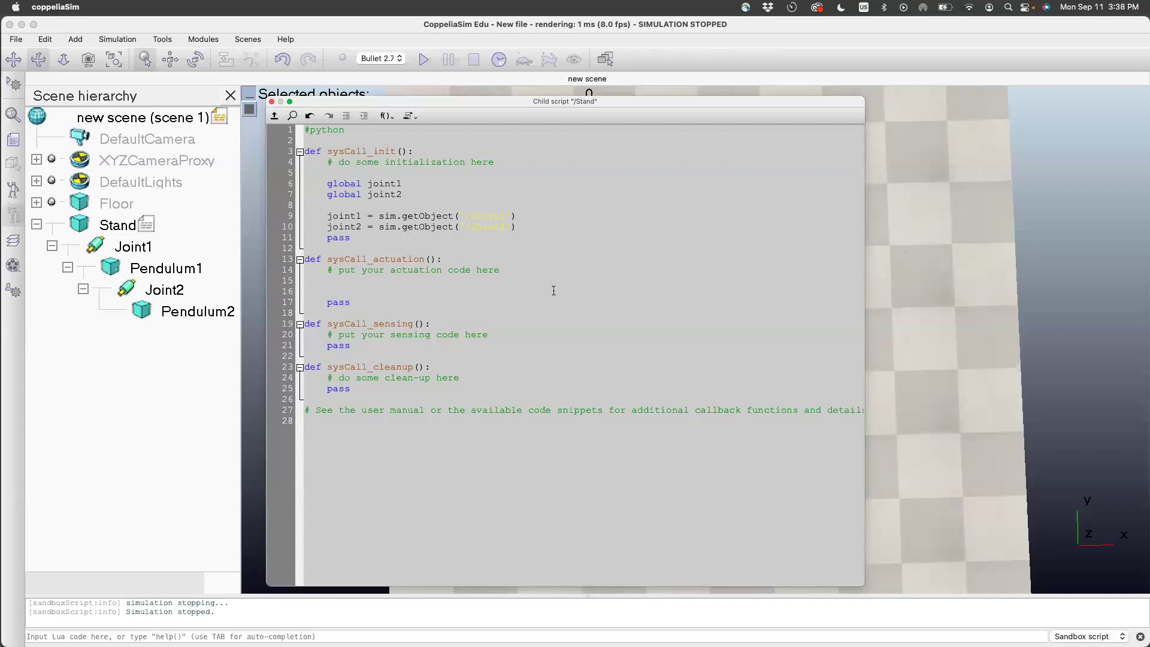
pyautogui.write('set.')
pyautogui.press('BackSpace')
pyautogui.press('BackSpace')
pyautogui.write('im.')
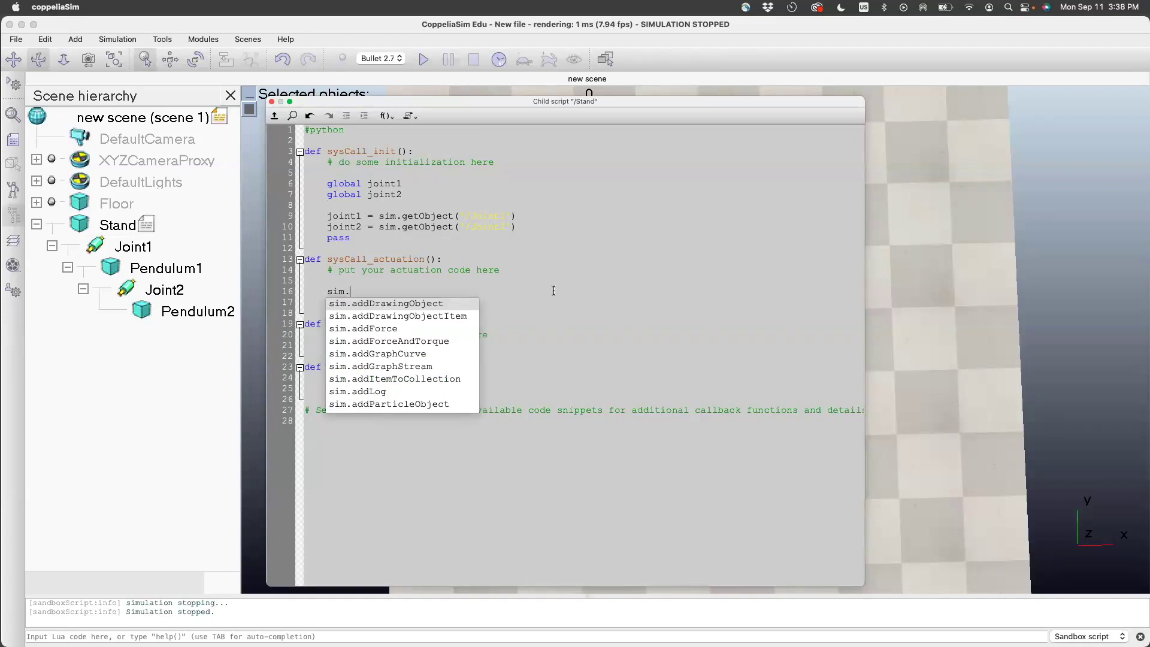
pyautogui.write('setJoi')
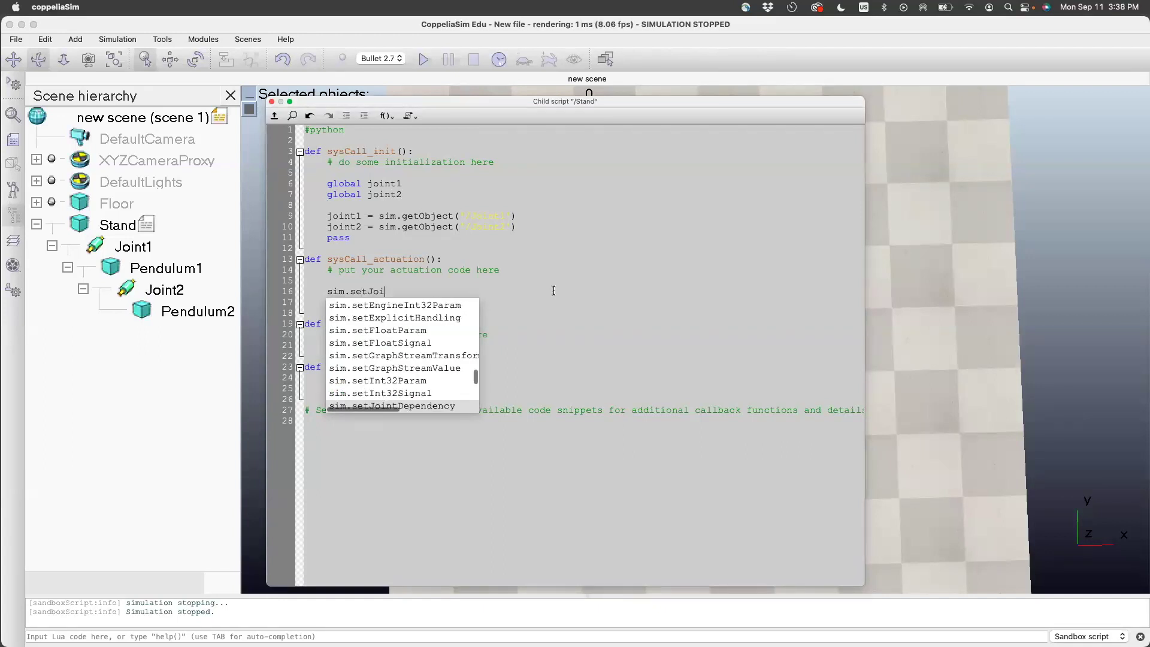
pyautogui.write('ntTarget')
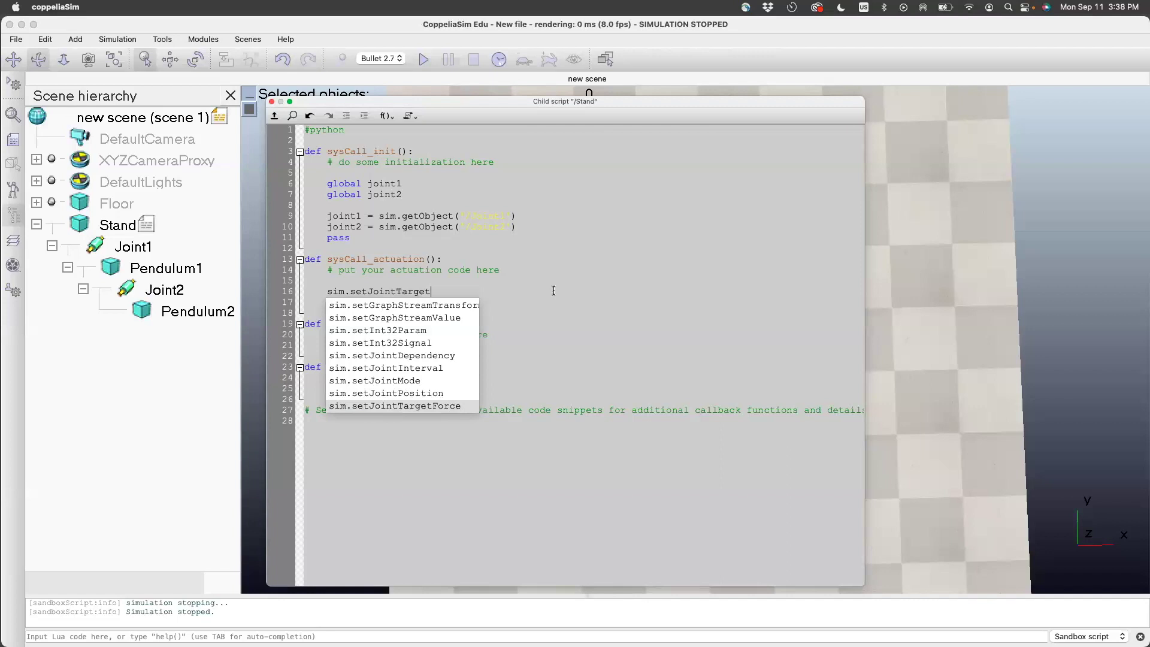
pyautogui.write('Position(')
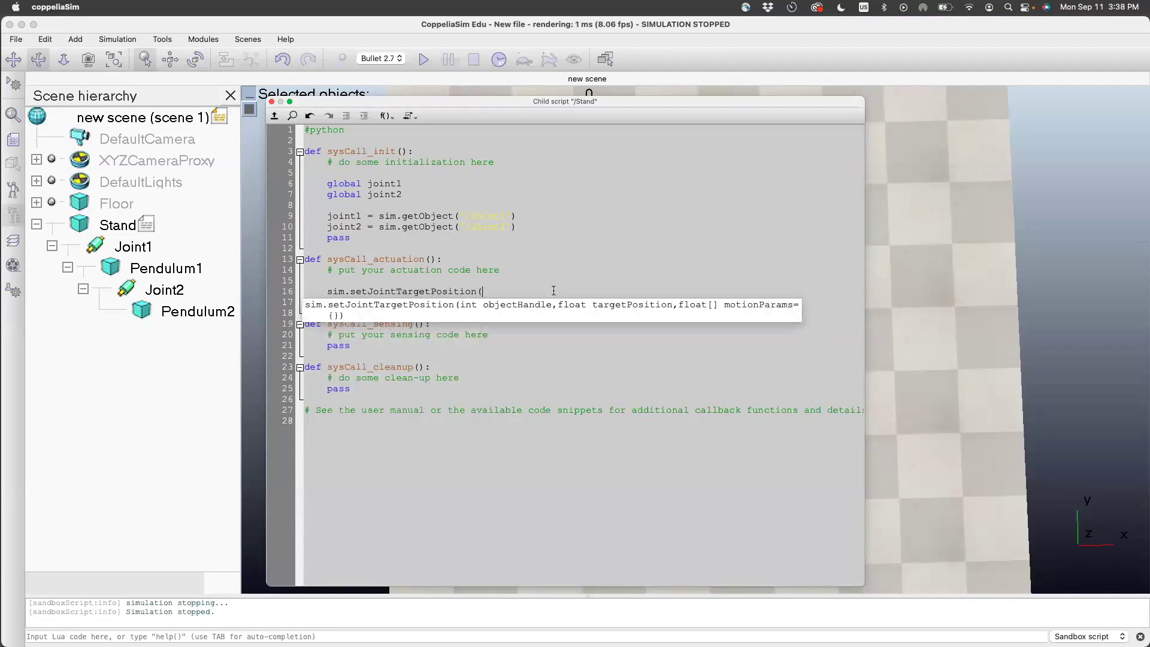
pyautogui.write('joint1,')
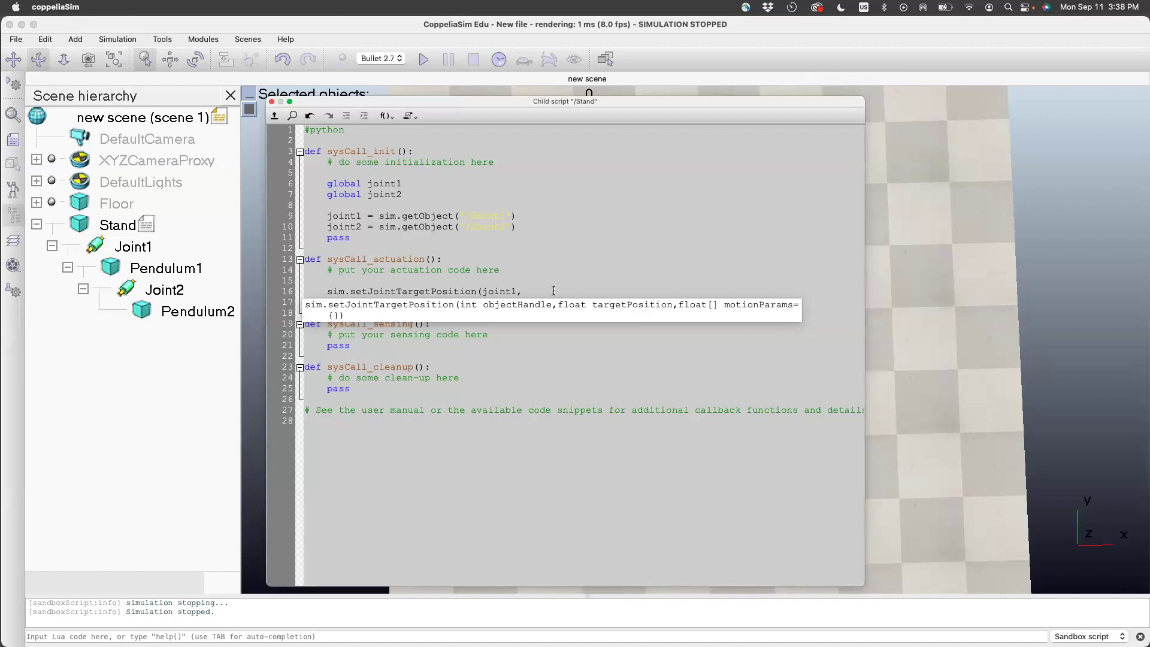
pyautogui.write('mat')
pyautogui.press('BackSpace')
pyautogui.press('BackSpace')
pyautogui.write('math.pi')
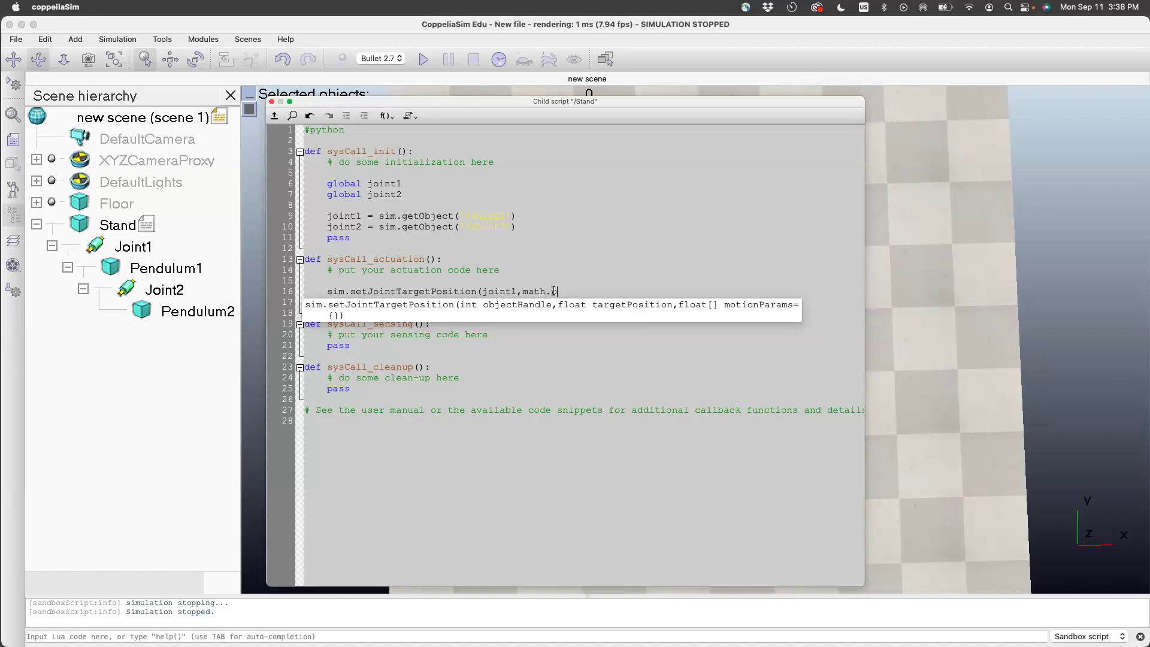
pyautogui.write('/4)')
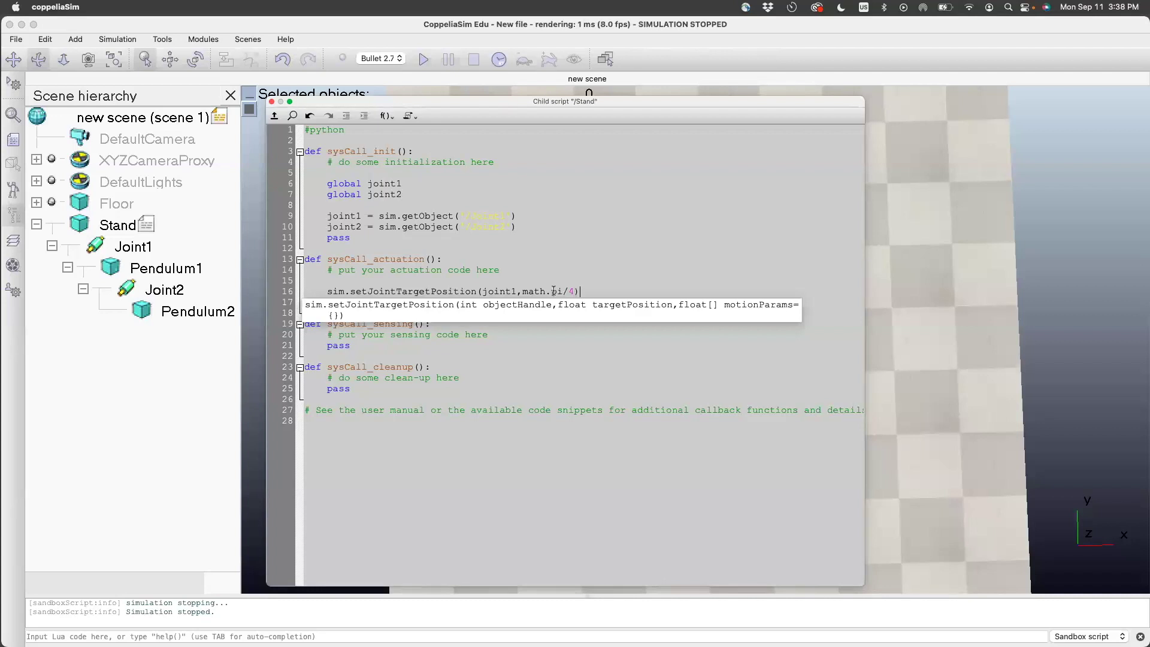
# Step: Add sim.setJointTargetPosition(joint2, math.pi/2), then comment both lines out with #
pyautogui.press('Return')
pyautogui.write('sim.')
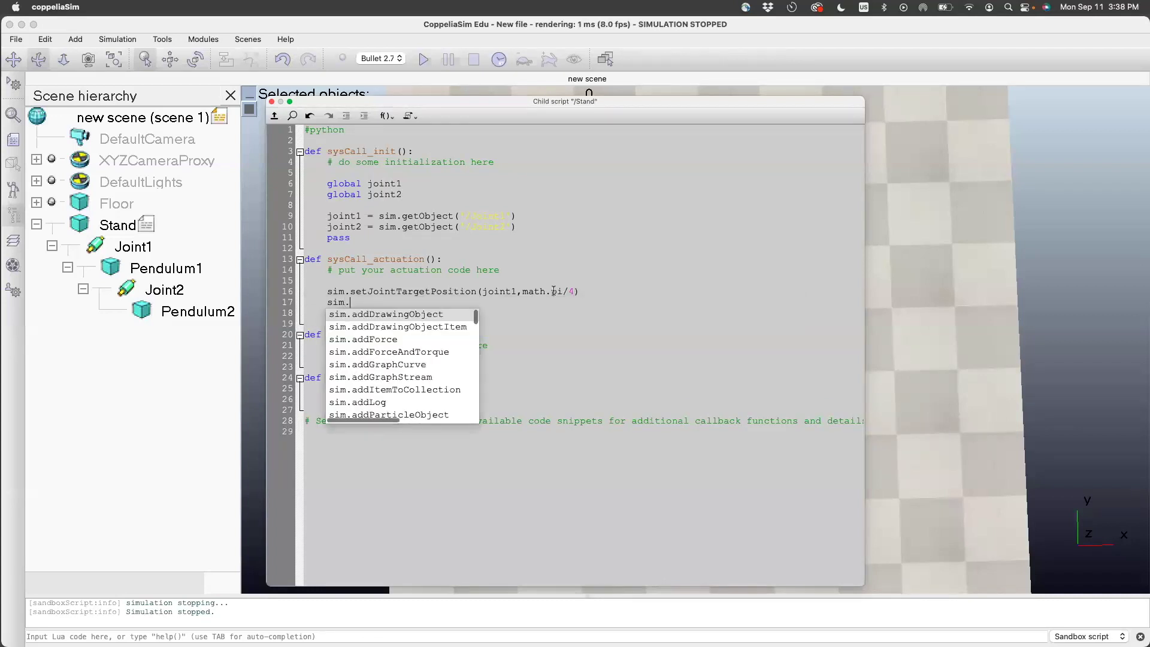
pyautogui.write('setJointTarg')
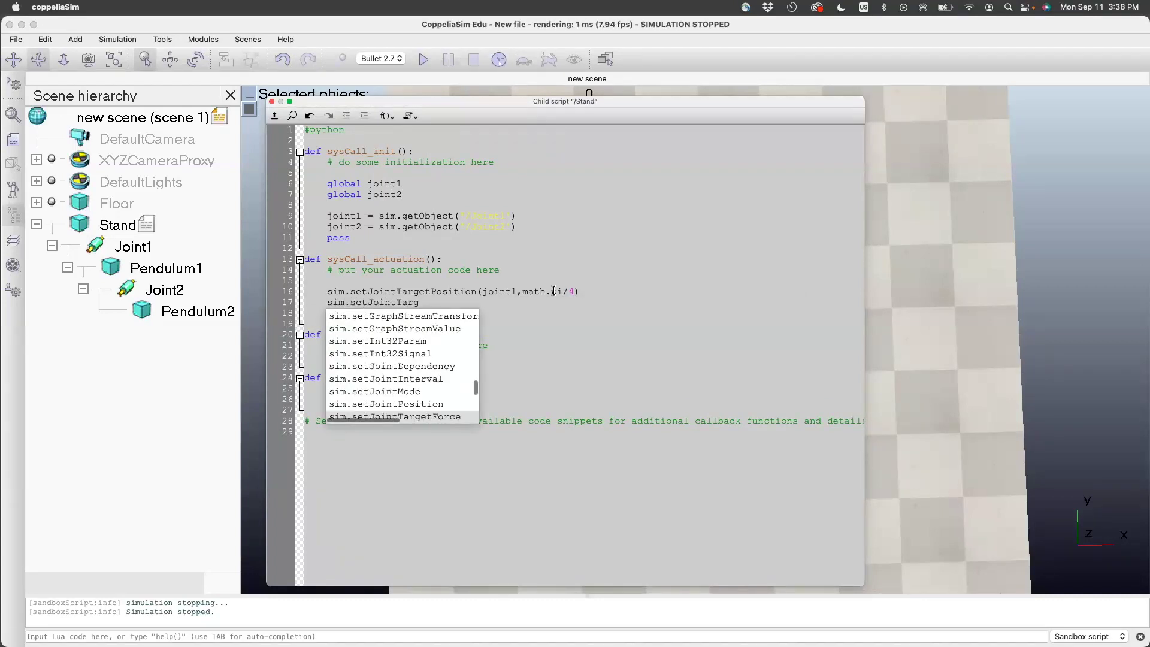
pyautogui.write('etPosition(joi')
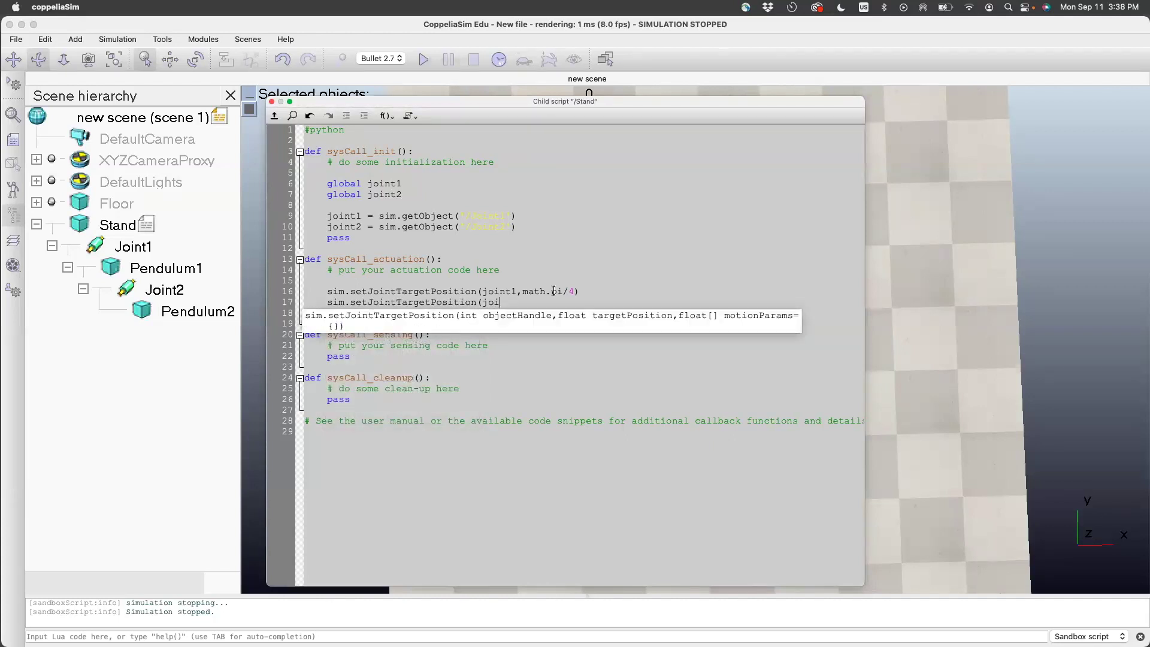
pyautogui.write('nt2,math.')
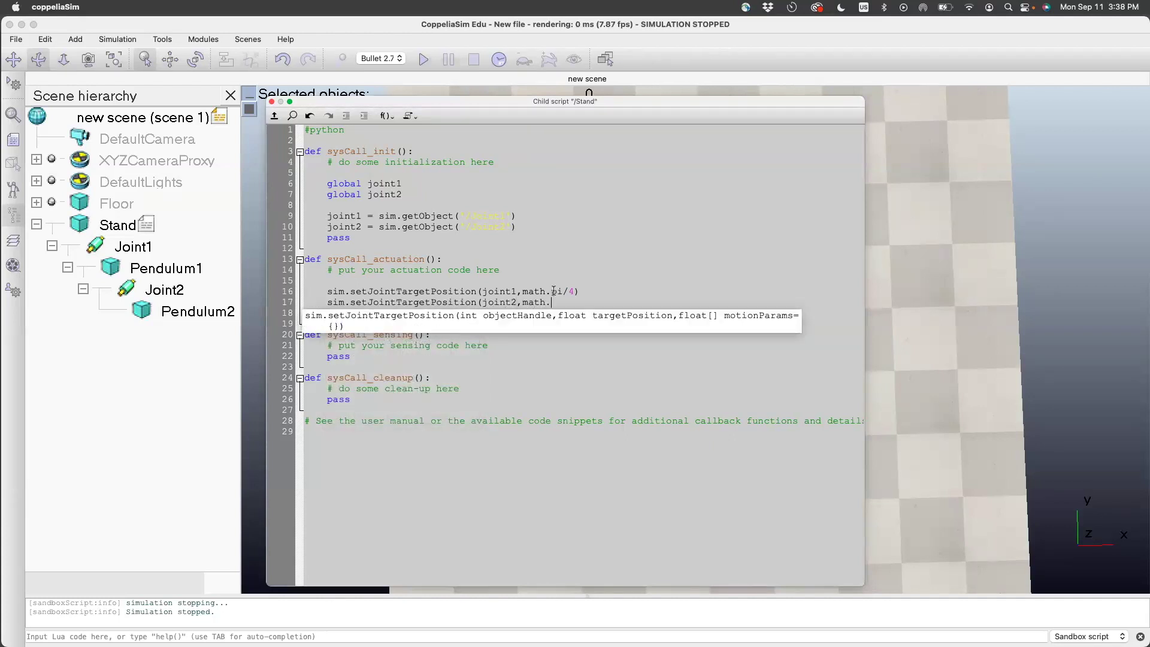
pyautogui.write('pi/2)')
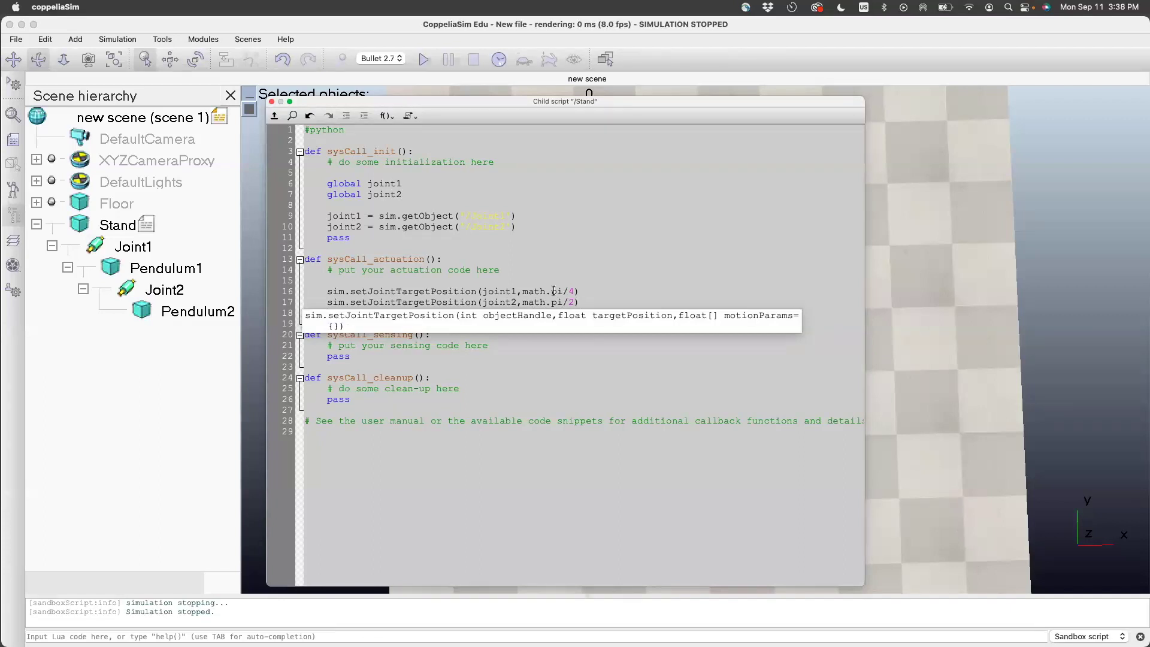
pyautogui.click(498, 230)
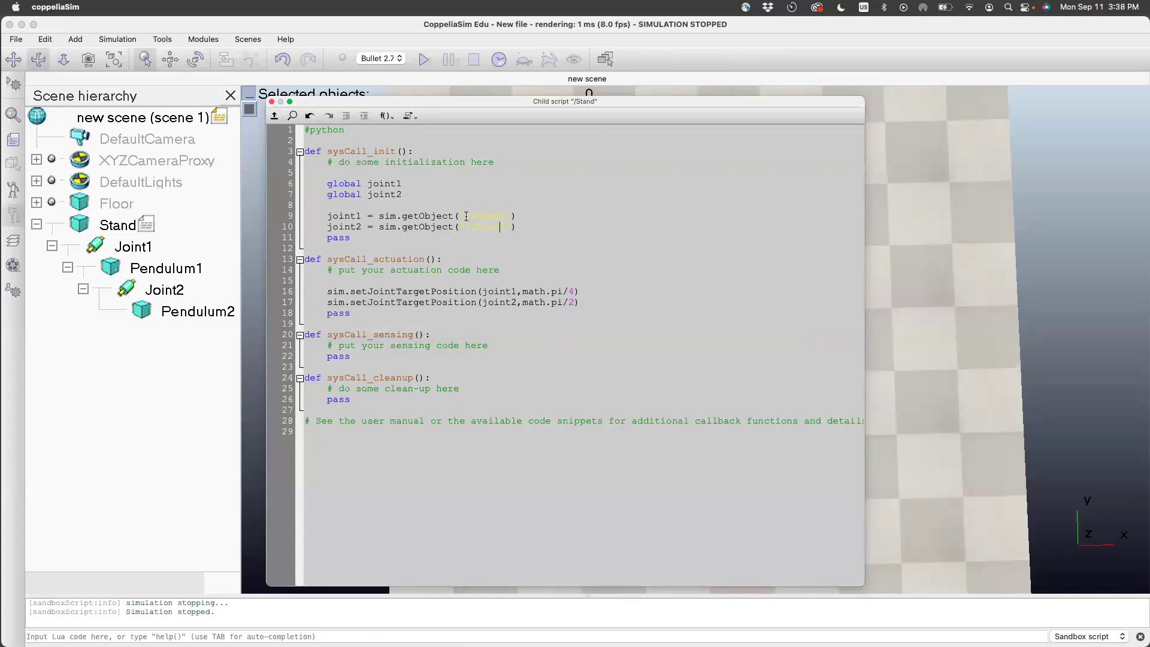
pyautogui.click(328, 293)
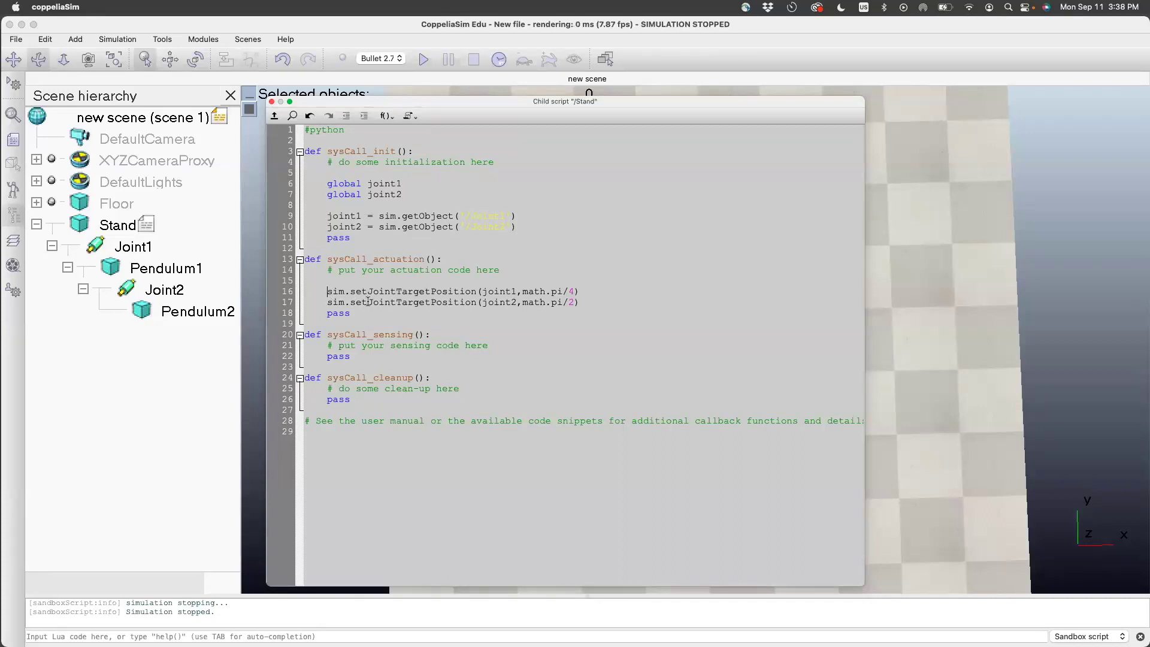
pyautogui.write('#')
pyautogui.click(328, 301)
# Step: Close the script and do a quick run-and-stop of the simulation
pyautogui.write('#')
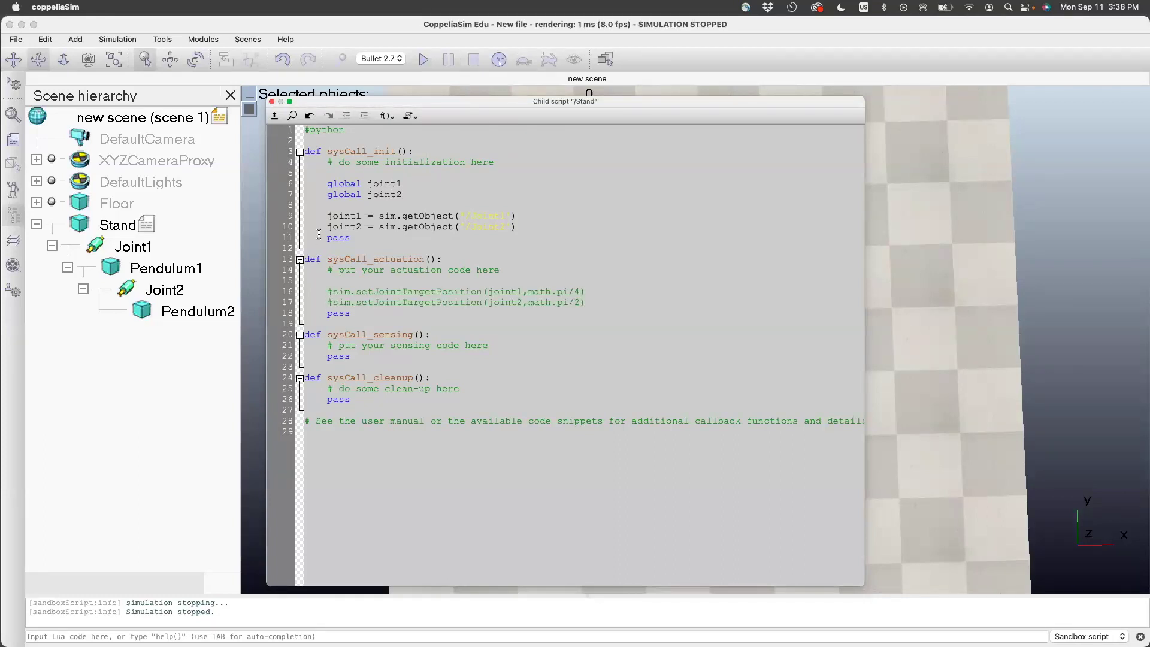
pyautogui.click(271, 102)
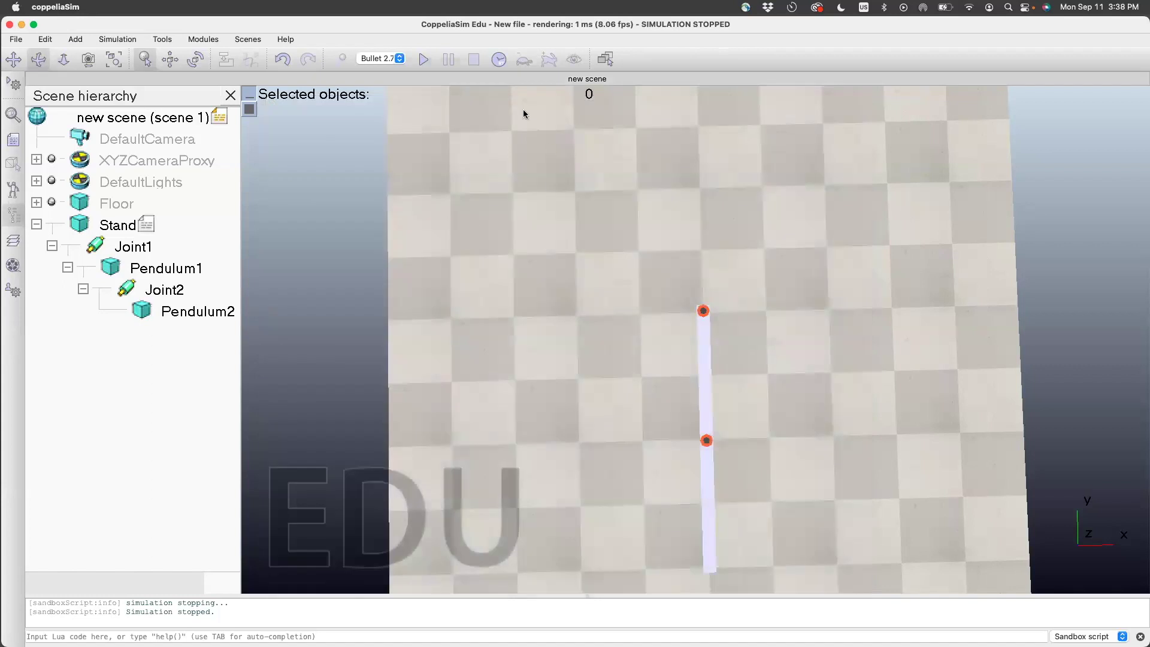
pyautogui.click(421, 59)
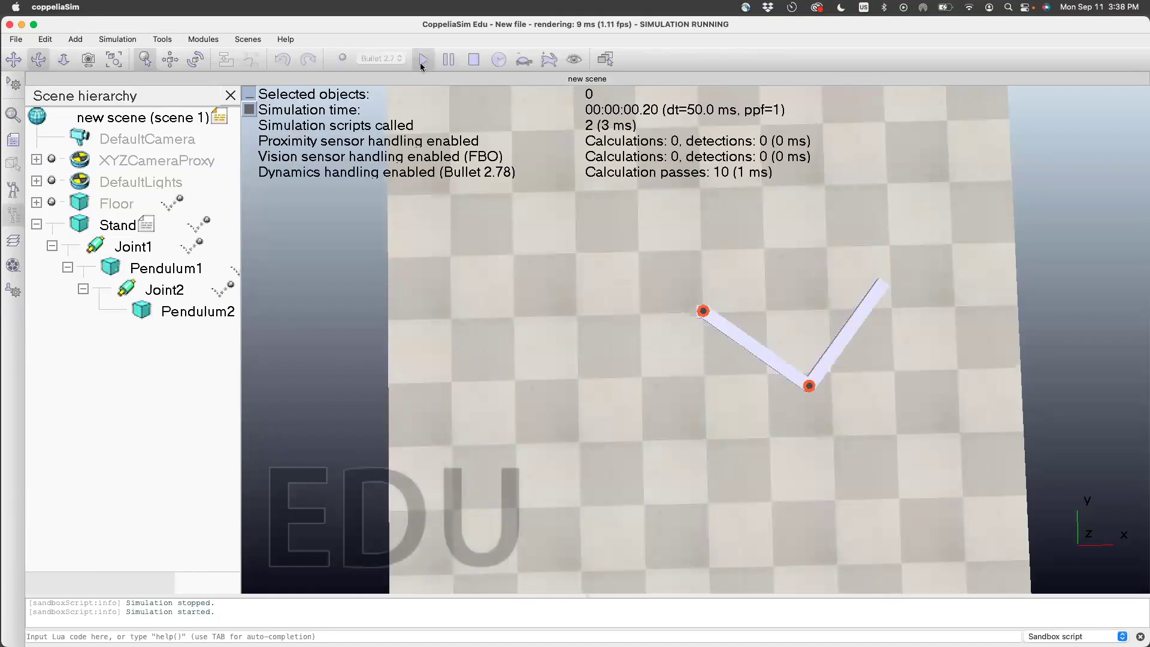
pyautogui.click(474, 60)
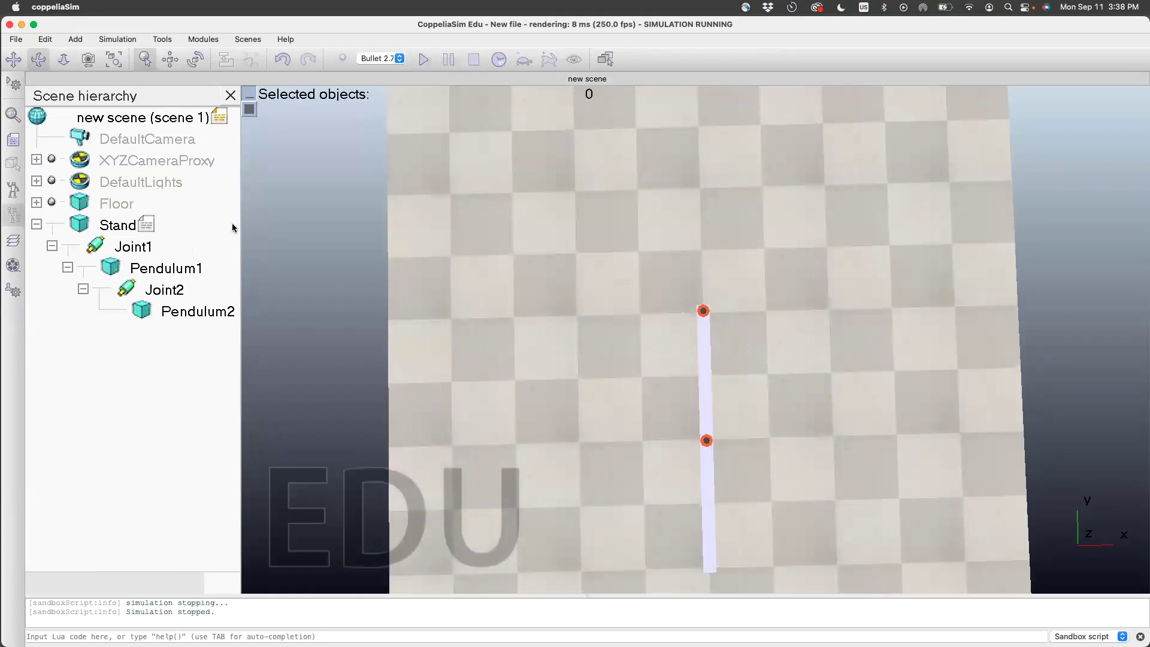
# Step: Set Joint1 and Joint2 target angles to 0.00, then test-run and stop the simulation
pyautogui.doubleClick(98, 248)
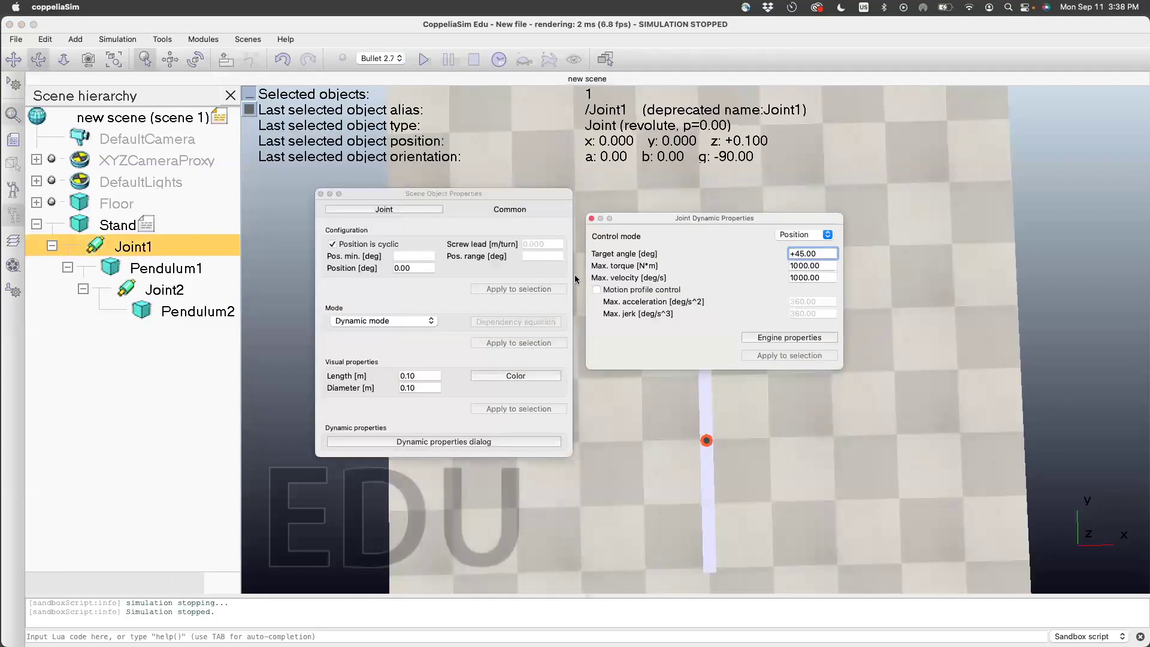
pyautogui.moveTo(814, 254); pyautogui.dragTo(783, 257)
pyautogui.write('0.00')
pyautogui.click(157, 290)
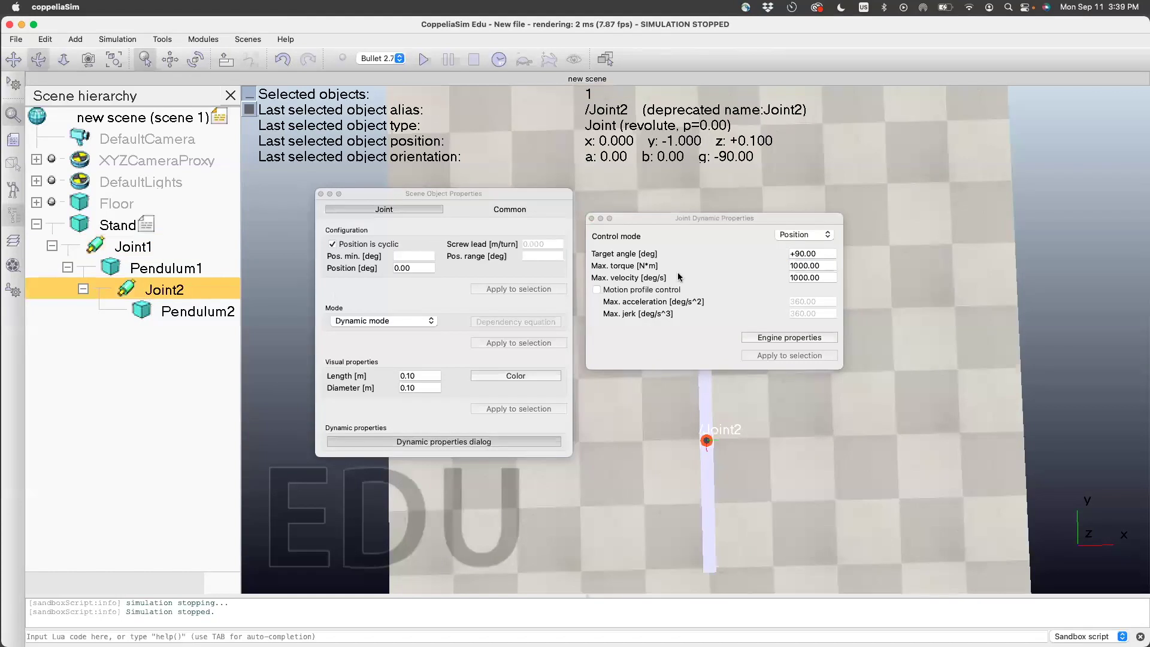
pyautogui.moveTo(816, 254); pyautogui.dragTo(774, 254)
pyautogui.write('0.00')
pyautogui.click(591, 218)
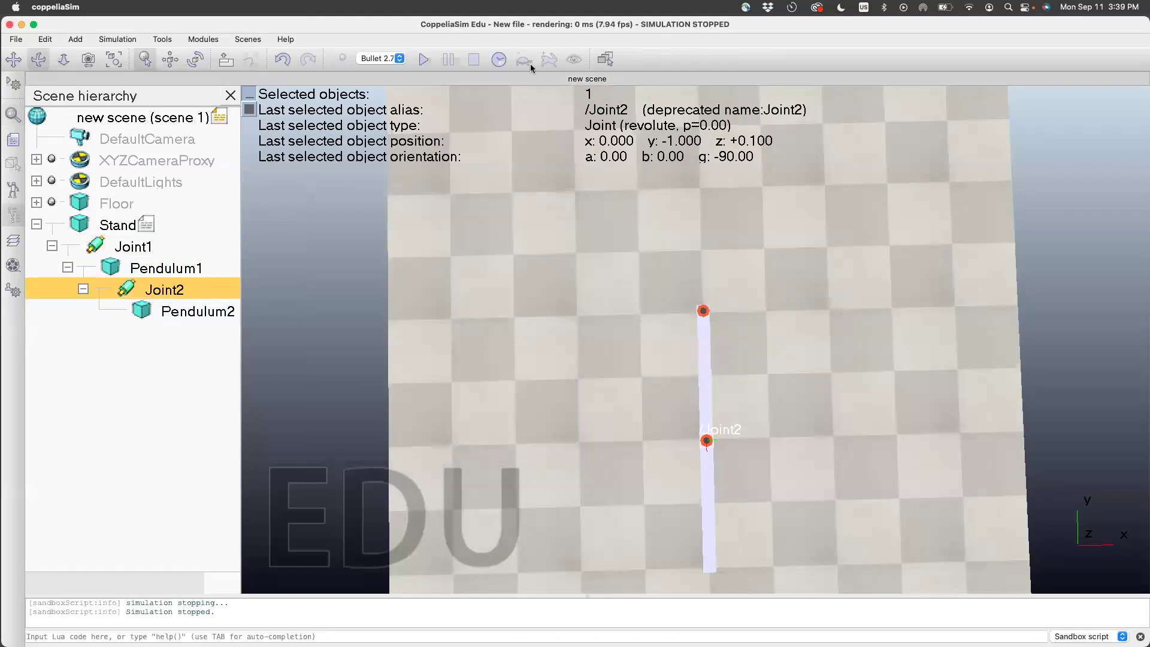
pyautogui.click(423, 60)
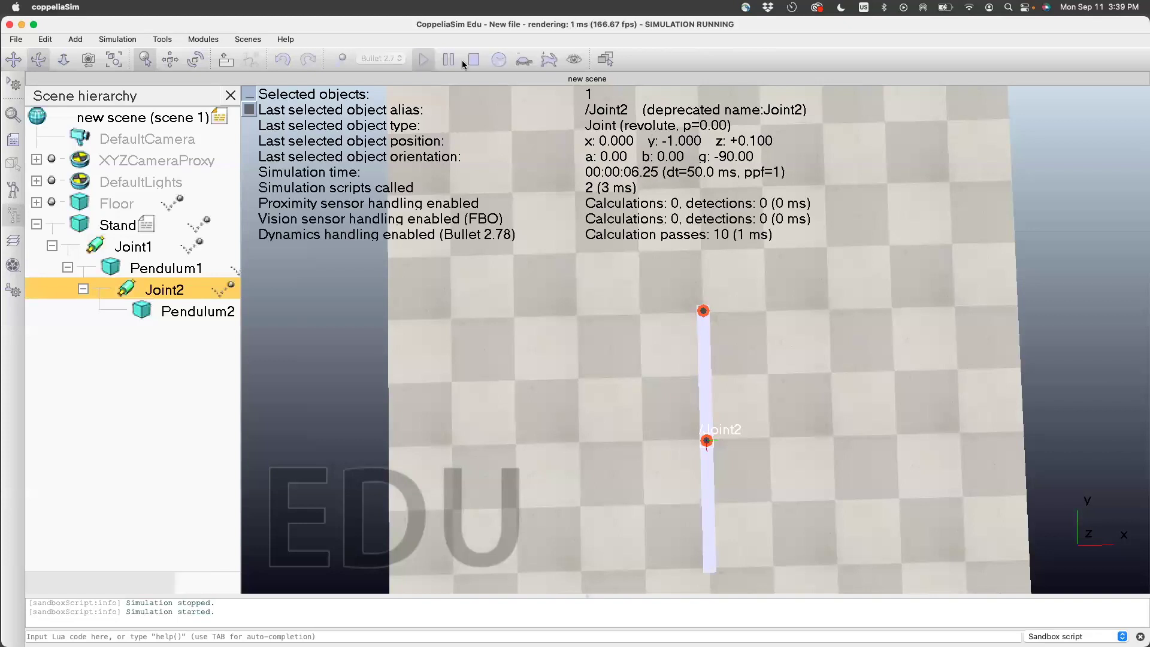
pyautogui.click(473, 61)
# Step: Uncomment the two joint target commands on lines 16 and 17 of Stand's script
pyautogui.doubleClick(146, 224)
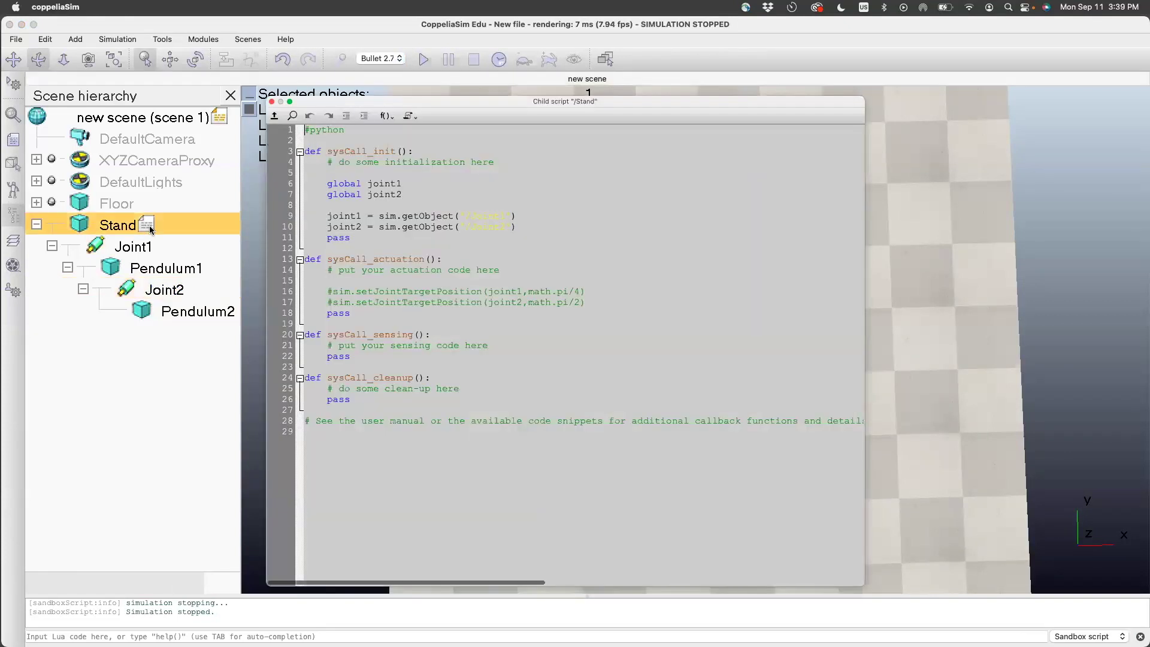
pyautogui.click(333, 291)
pyautogui.press('BackSpace')
pyautogui.click(333, 302)
pyautogui.press('BackSpace')
pyautogui.write('s')
pyautogui.press('BackSpace')
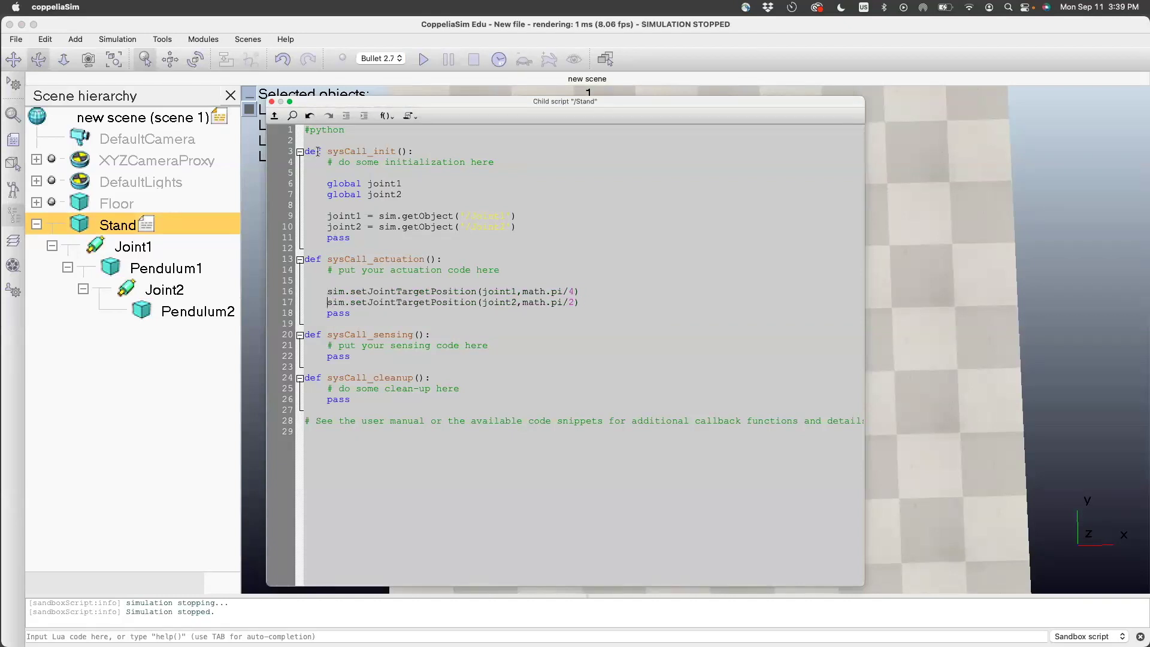
# Step: Run the simulation to watch the arm bend into a V, then stop it
pyautogui.click(273, 102)
pyautogui.click(423, 58)
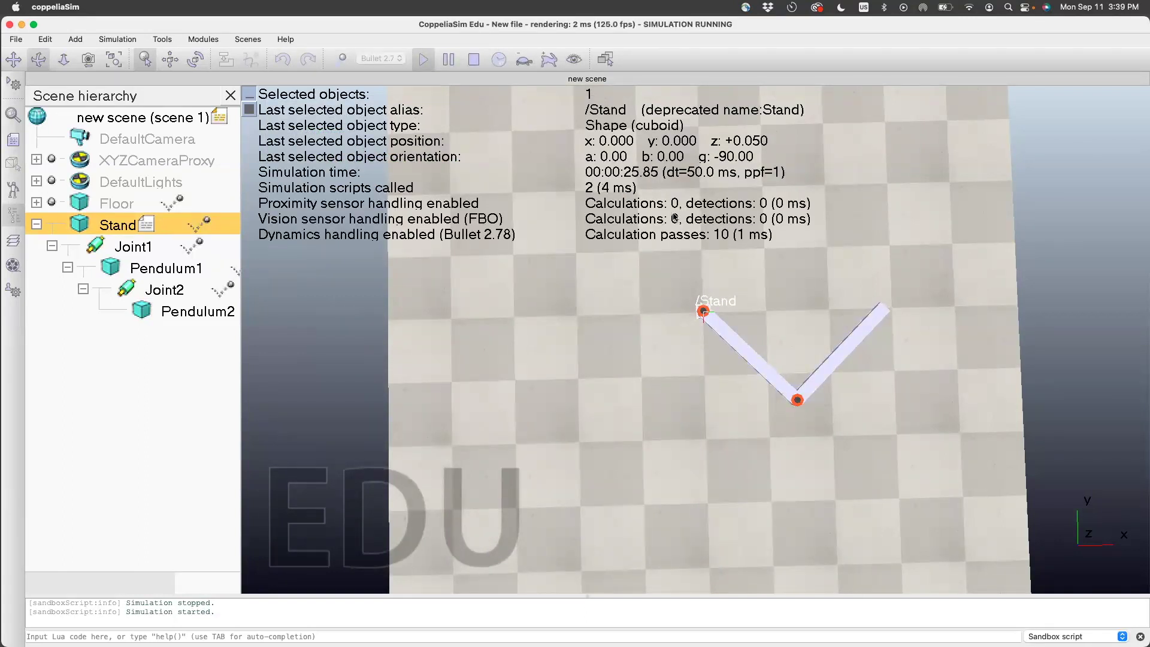
pyautogui.click(438, 169)
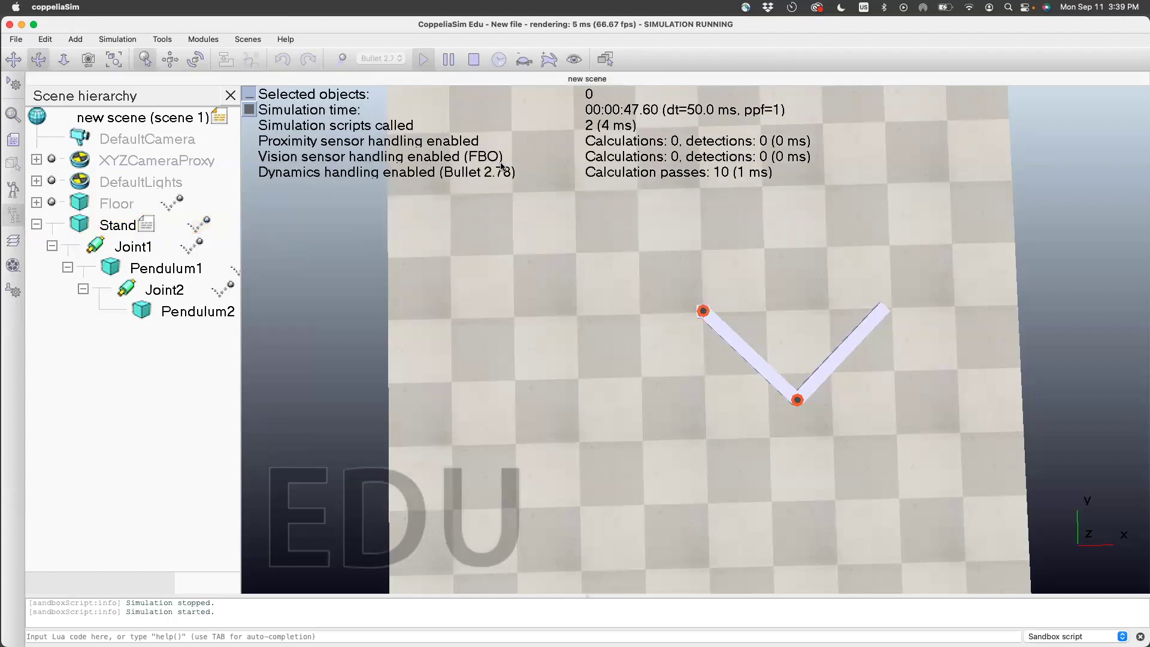
pyautogui.click(473, 60)
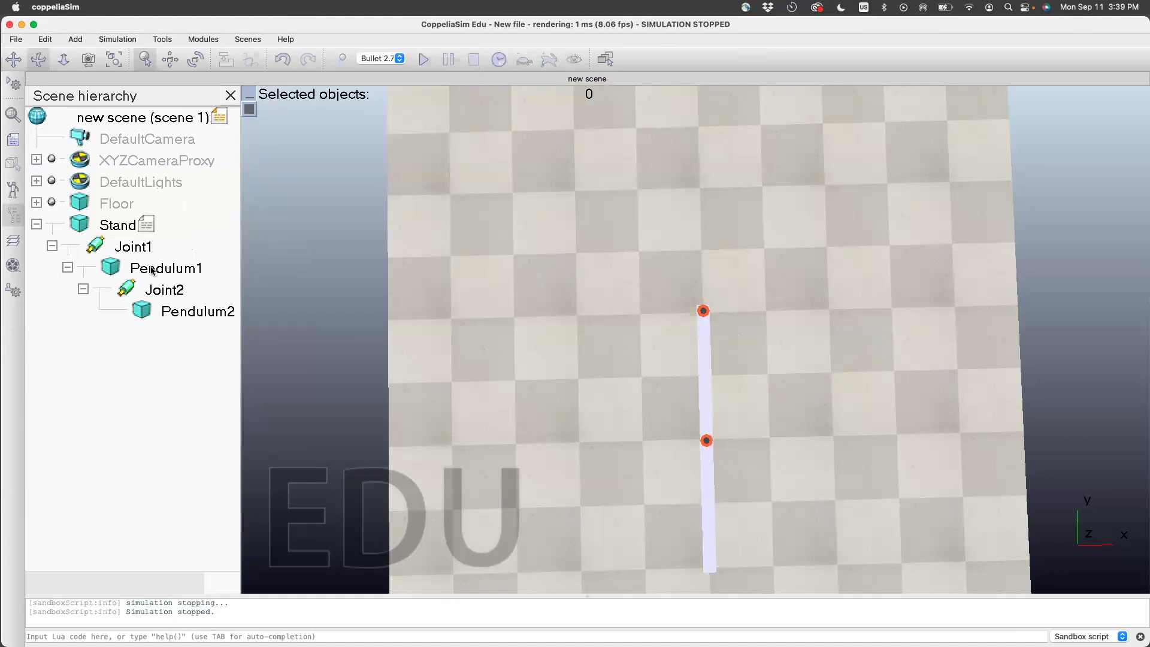
# Step: Add 'theta1 = sim.getJointPosition(joint1)' in Stand's actuation function
pyautogui.doubleClick(145, 225)
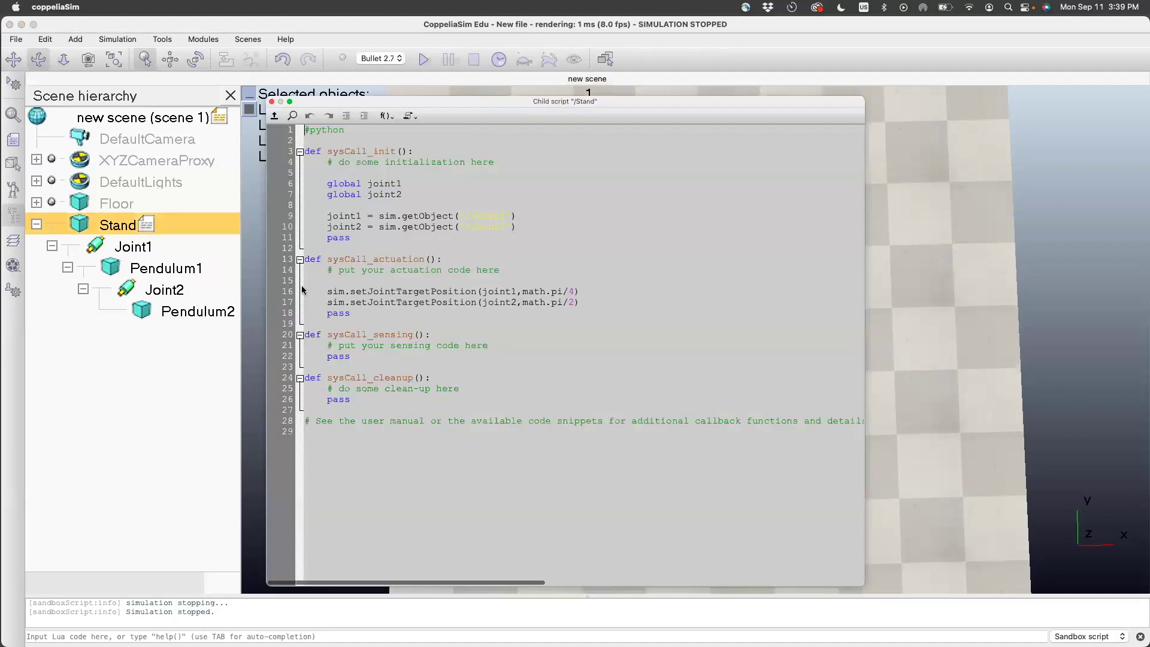
pyautogui.click(509, 269)
pyautogui.press('Return')
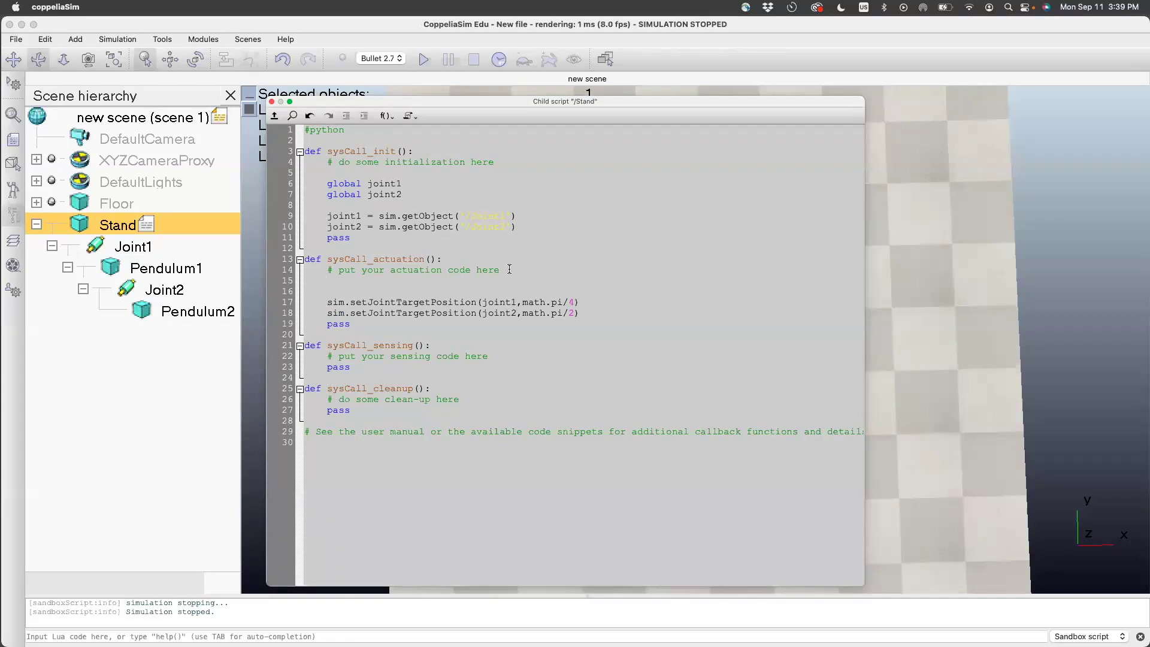
pyautogui.write('sim.get')
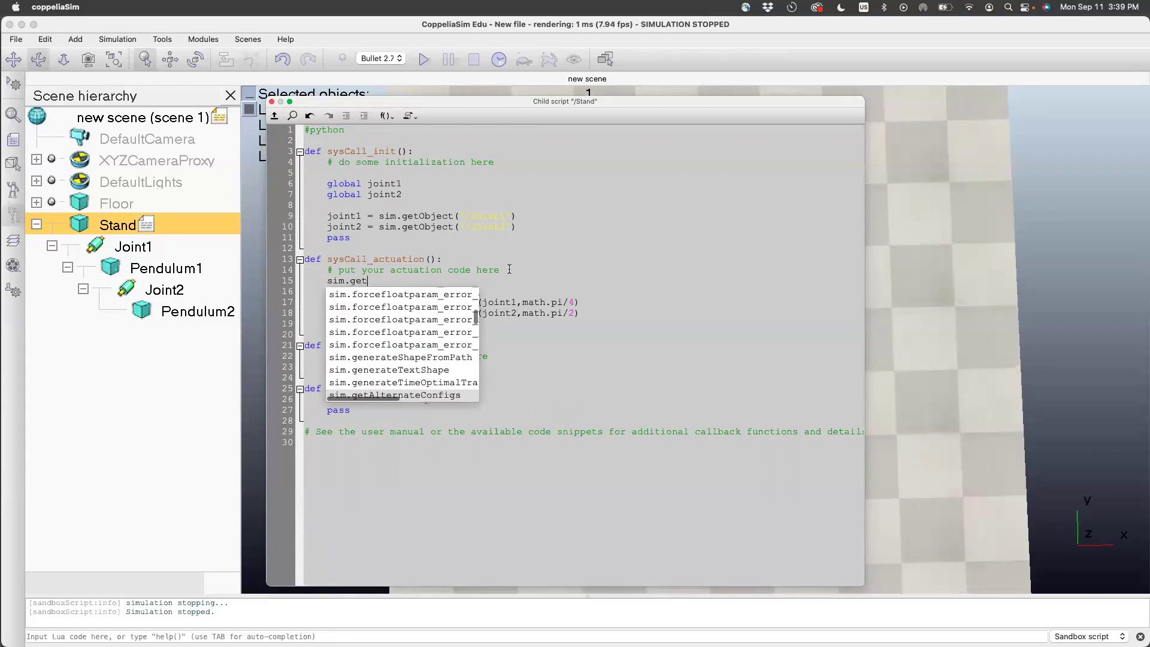
pyautogui.write('JointPo')
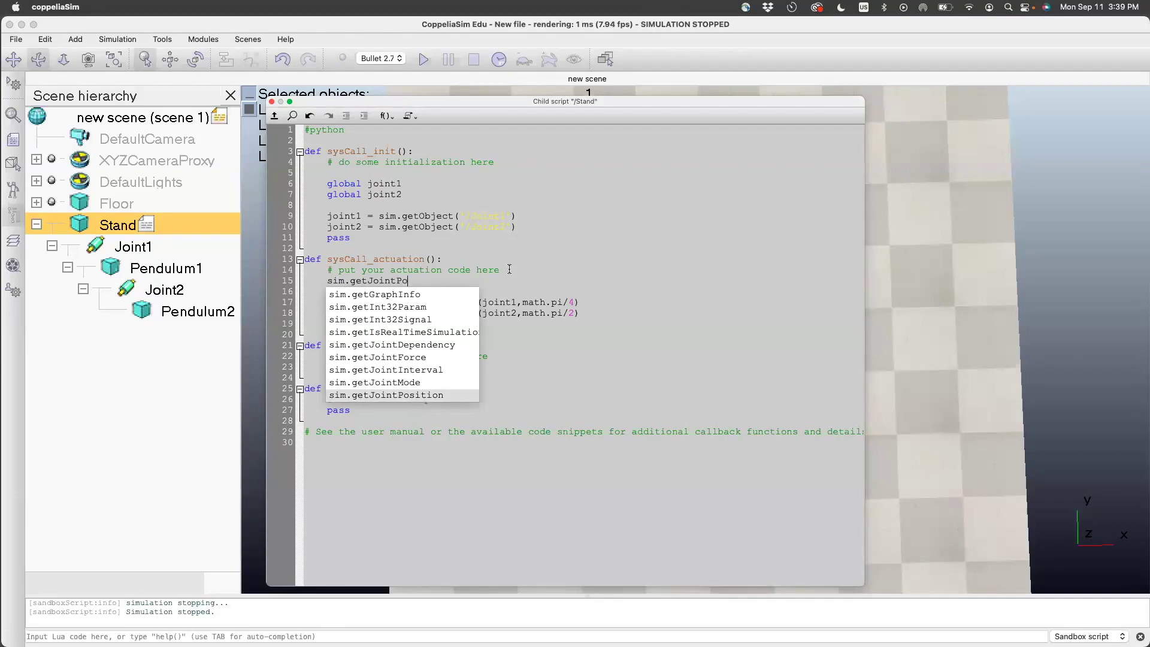
pyautogui.write('sition(')
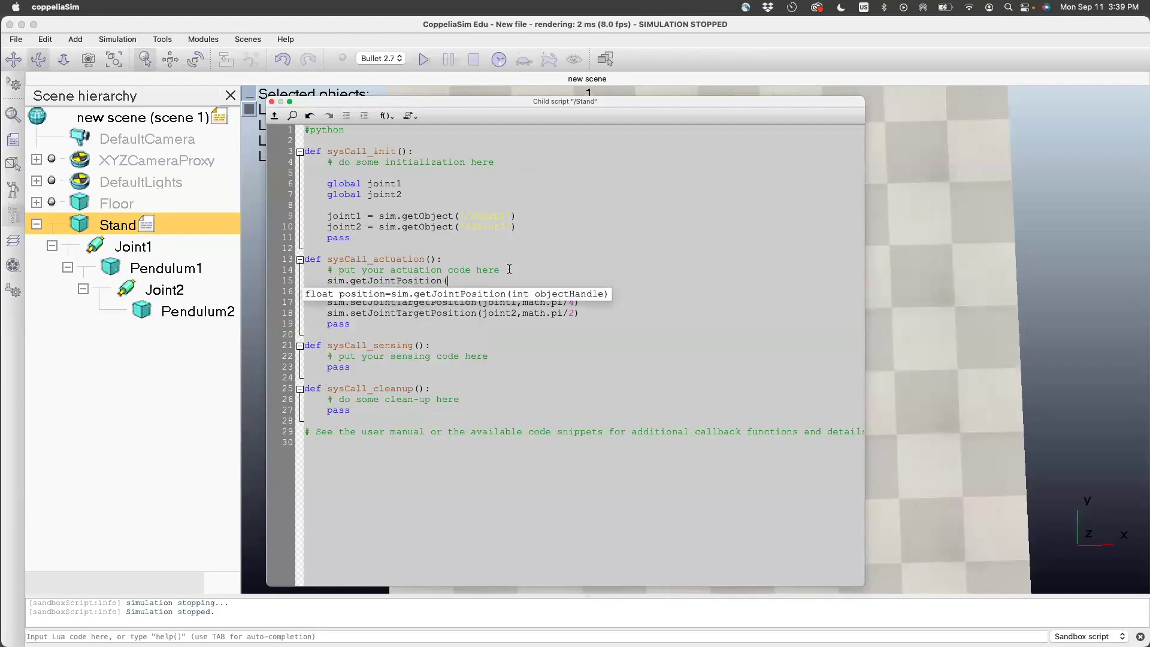
pyautogui.write('joint1)')
pyautogui.click(327, 281)
pyautogui.write('theta1 =')
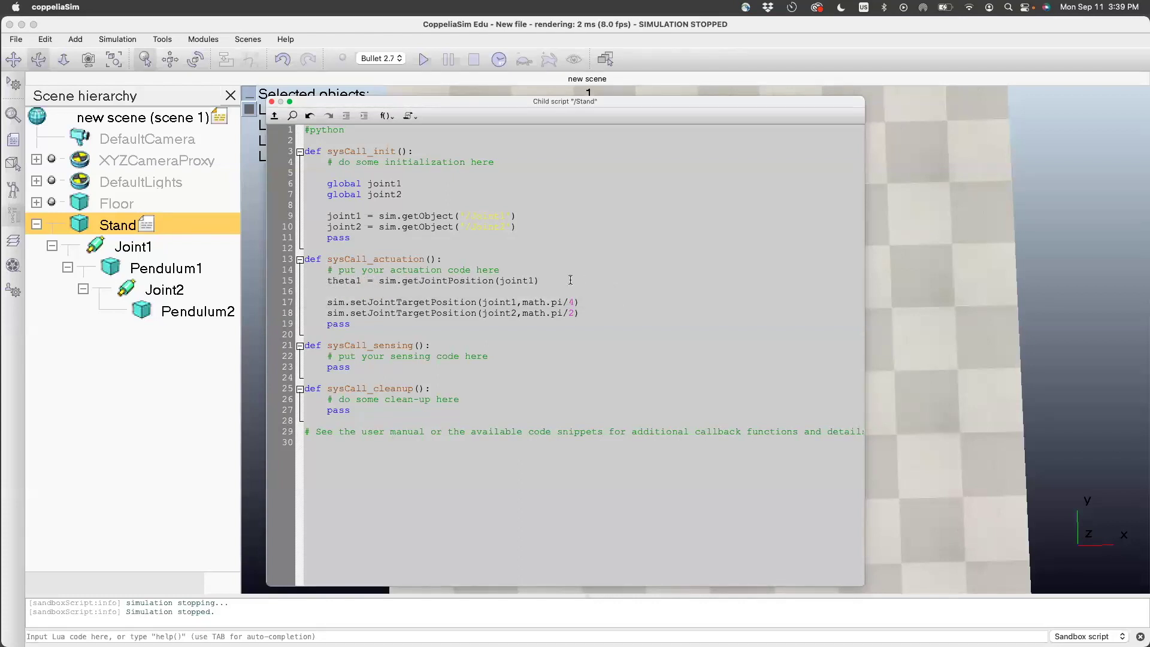
# Step: Duplicate the theta1 line below it as a theta2 assignment
pyautogui.moveTo(570, 280); pyautogui.dragTo(327, 280)
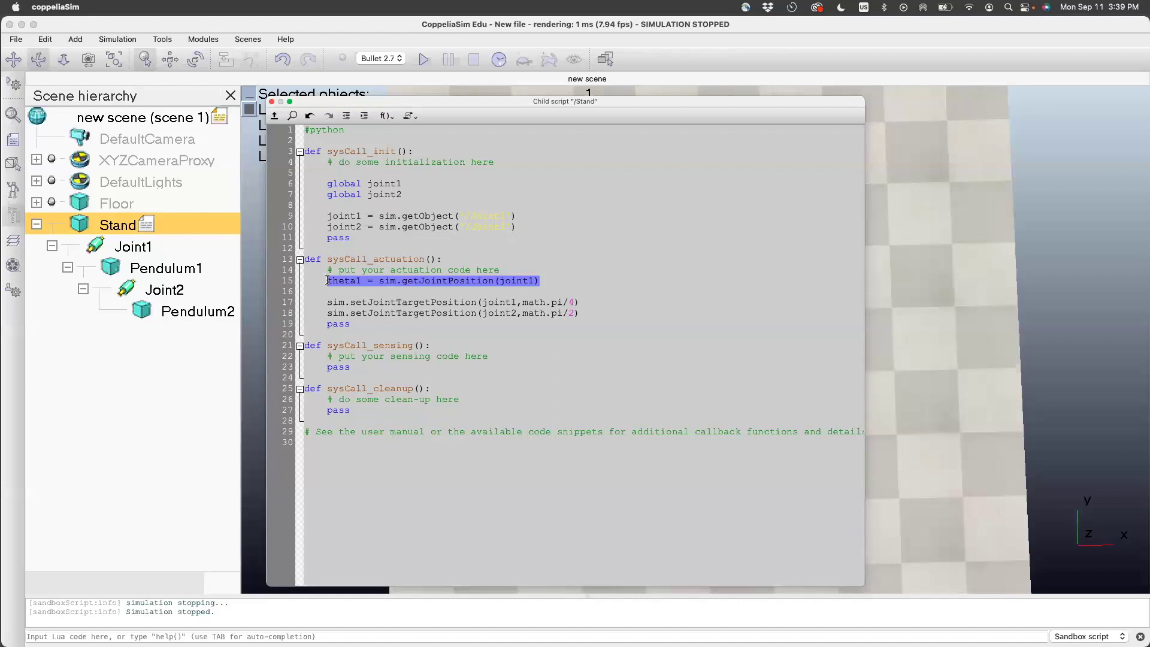
pyautogui.press('super+c')
pyautogui.press('Right')
pyautogui.press('Return')
pyautogui.press('super+v')
pyautogui.click(362, 291)
pyautogui.press('BackSpace')
pyautogui.write('2')
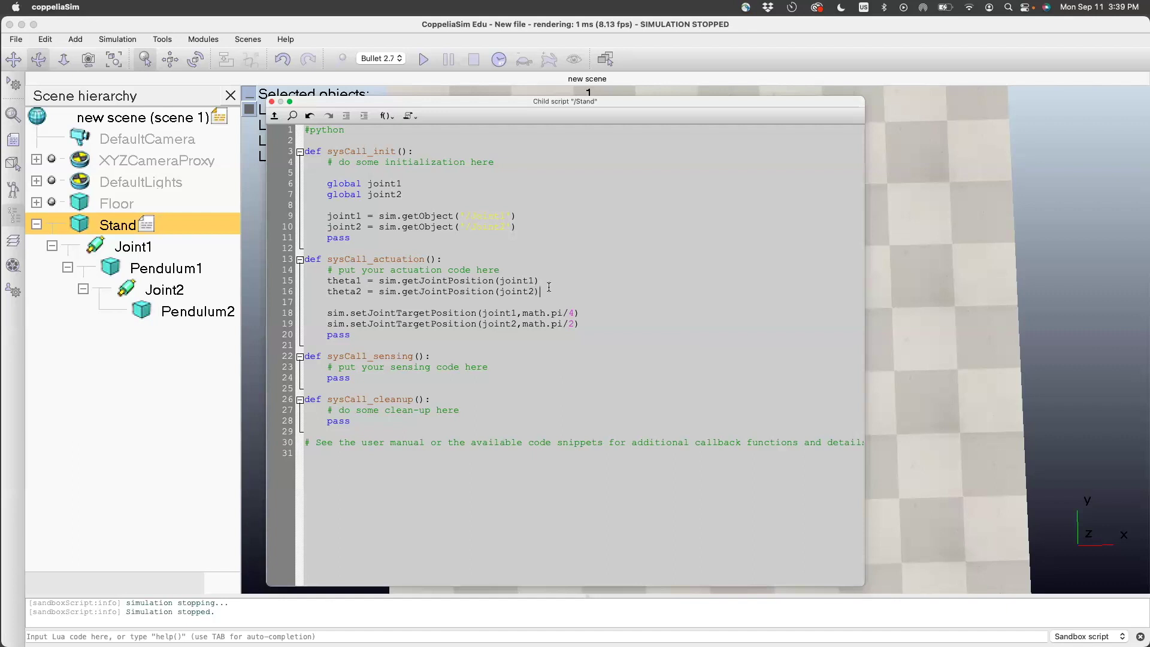
# Step: Begin a print line below theta2, then close and reopen the script
pyautogui.press('Return')
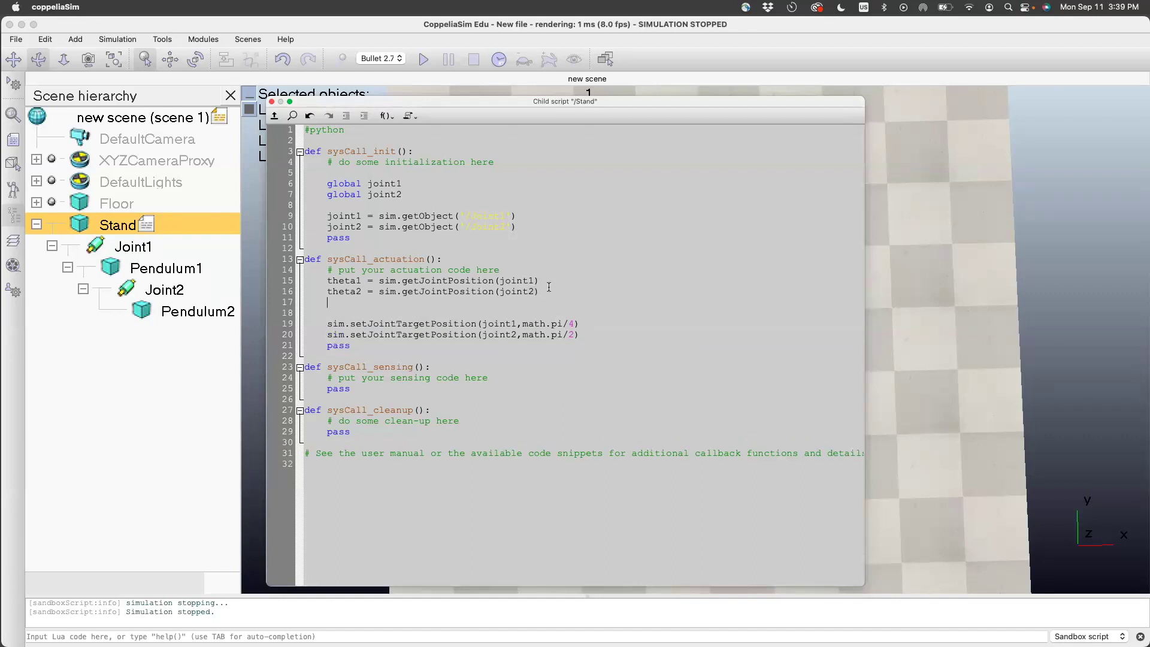
pyautogui.write('p')
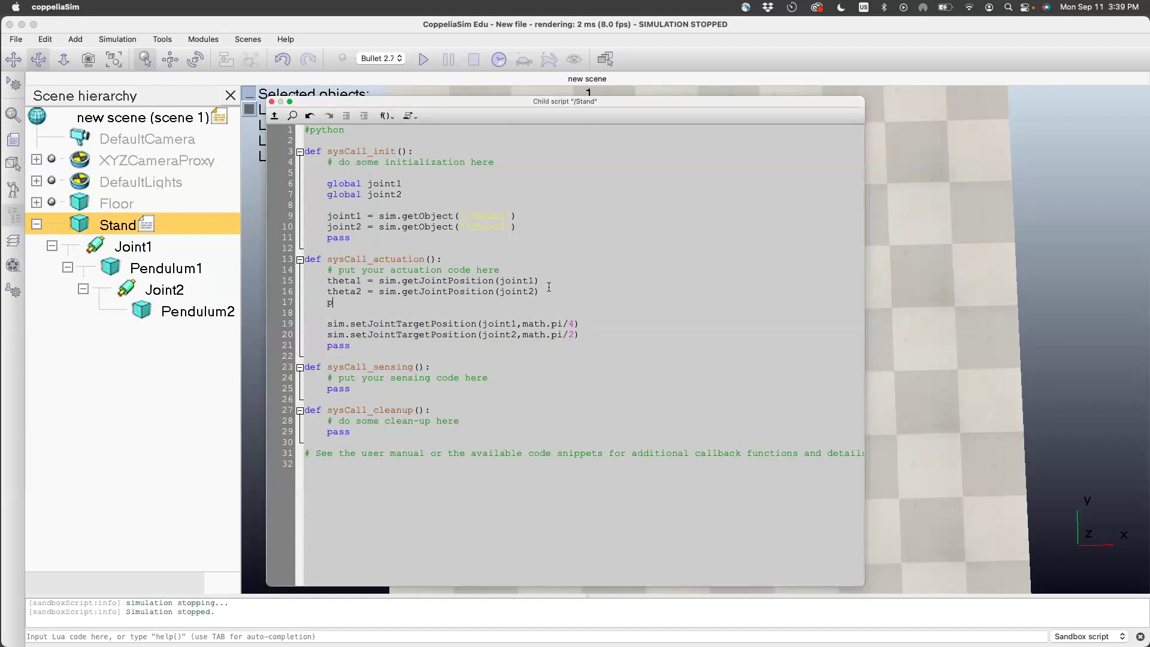
pyautogui.press('super+w')
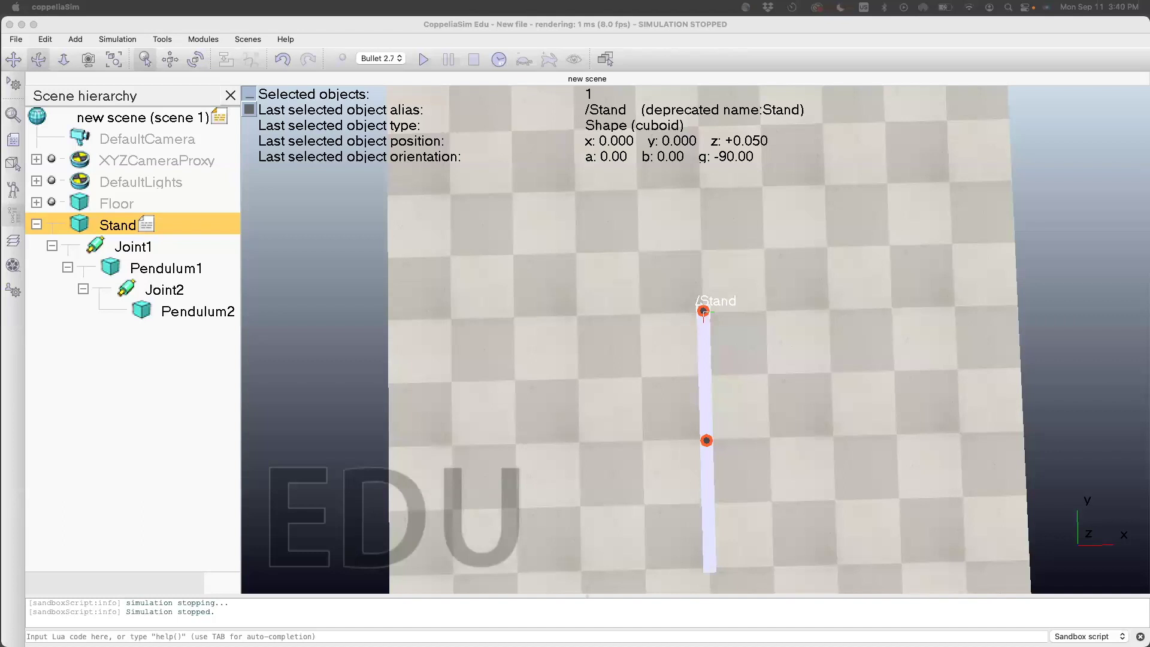
pyautogui.doubleClick(146, 224)
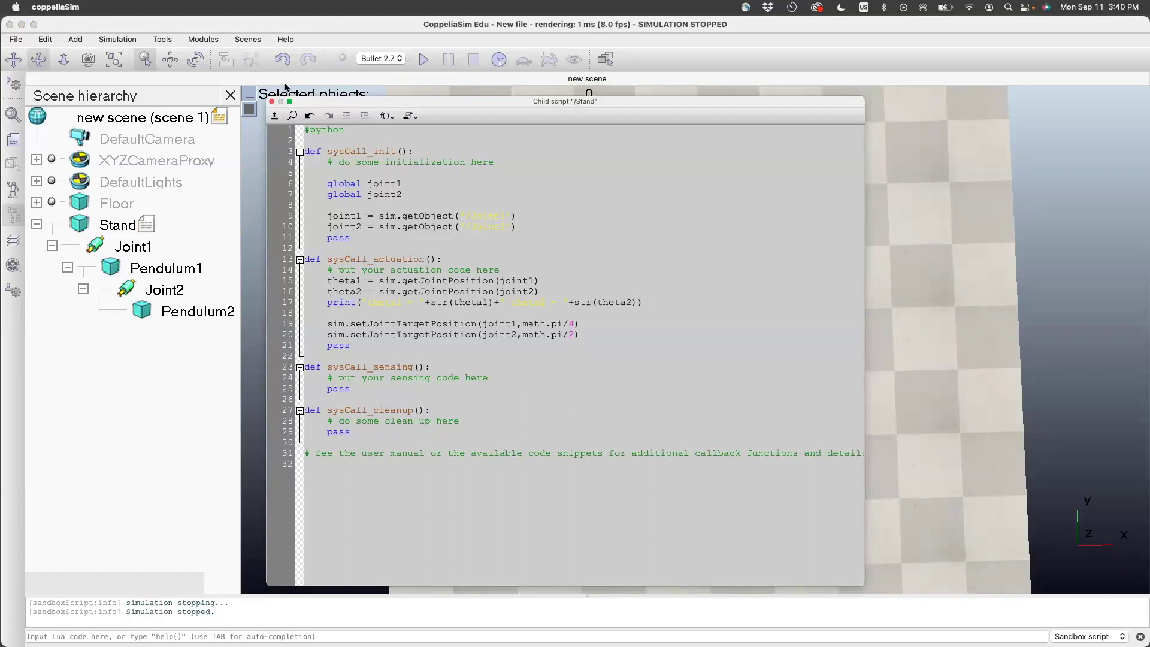
# Step: Run the simulation with an enlarged console showing theta1 ≈ 0.7854 and theta2 ≈ 1.5708, then stop
pyautogui.click(271, 101)
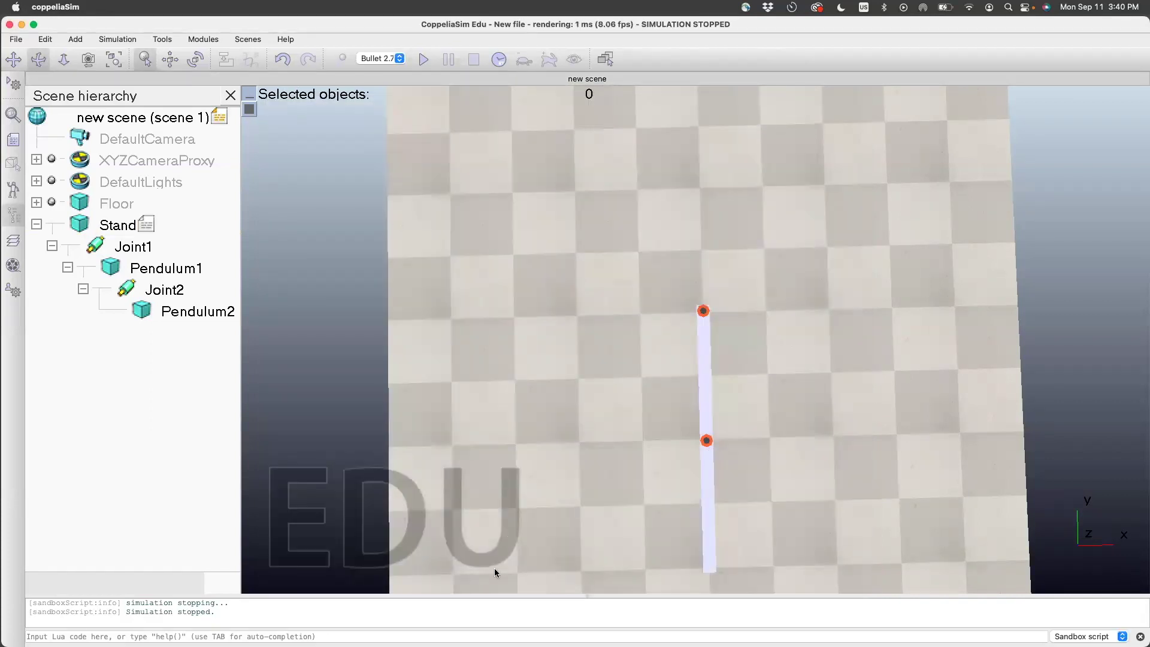
pyautogui.moveTo(493, 594); pyautogui.dragTo(493, 511)
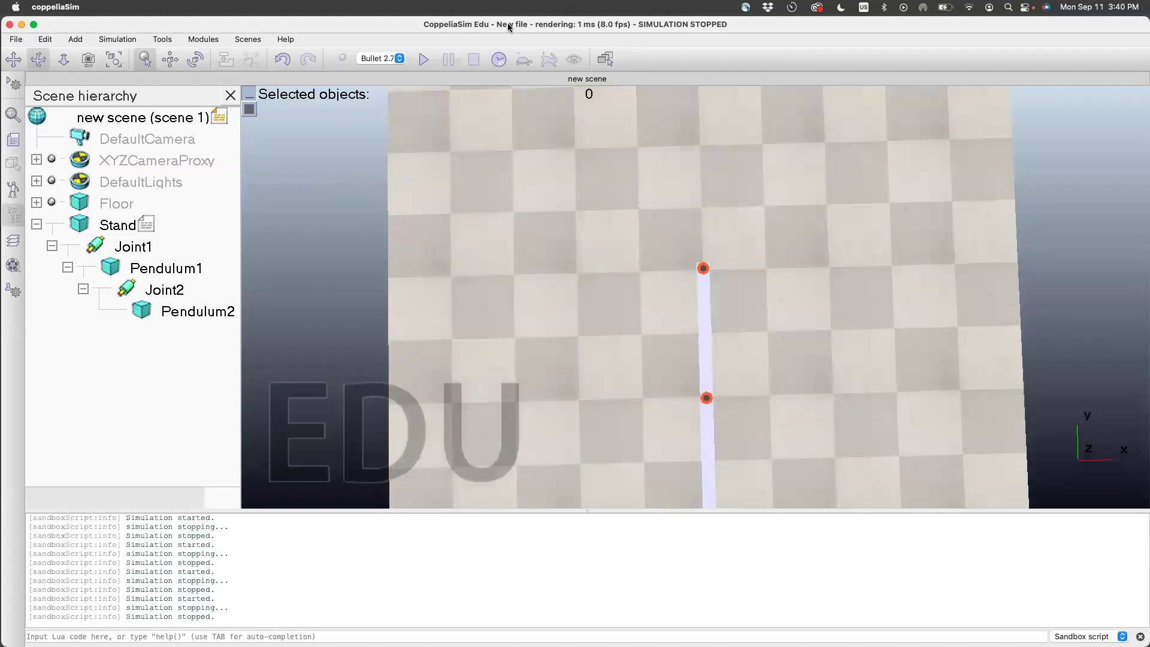
pyautogui.click(424, 58)
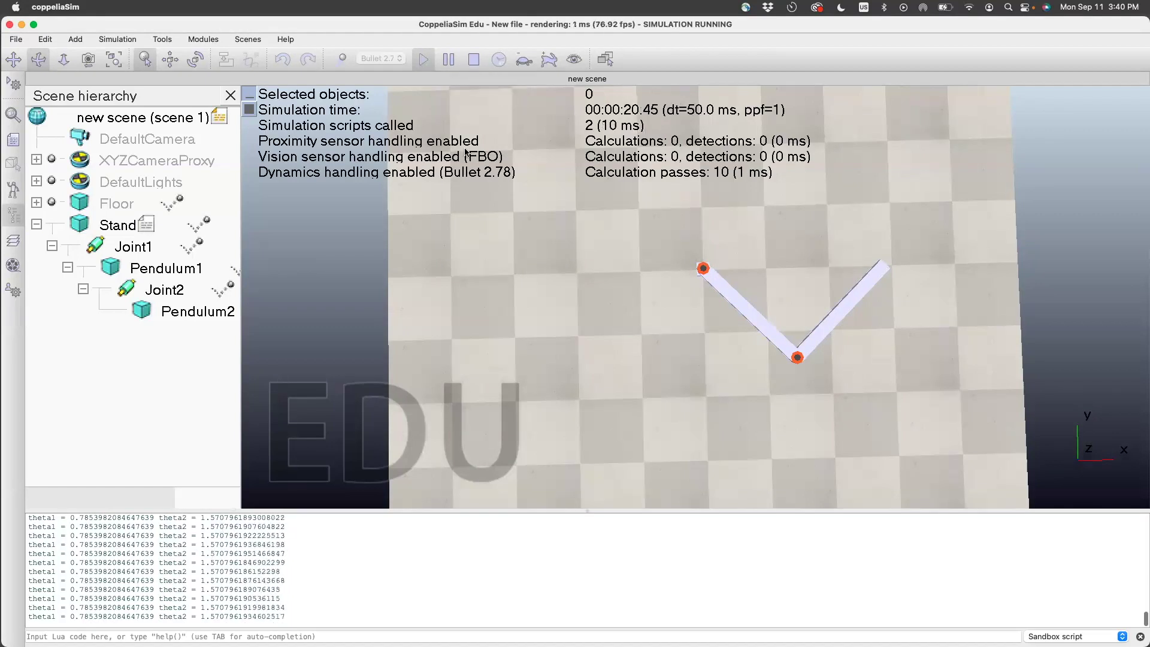
pyautogui.click(474, 61)
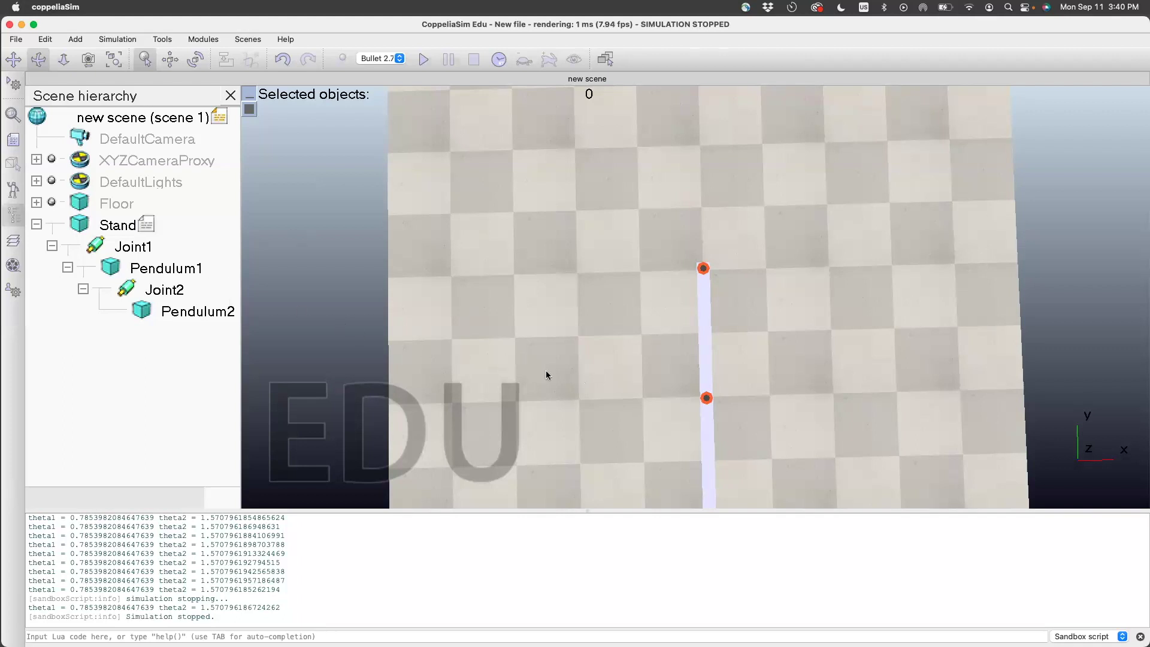
pyautogui.moveTo(644, 510); pyautogui.dragTo(671, 563)
pyautogui.moveTo(654, 518); pyautogui.dragTo(629, 528)
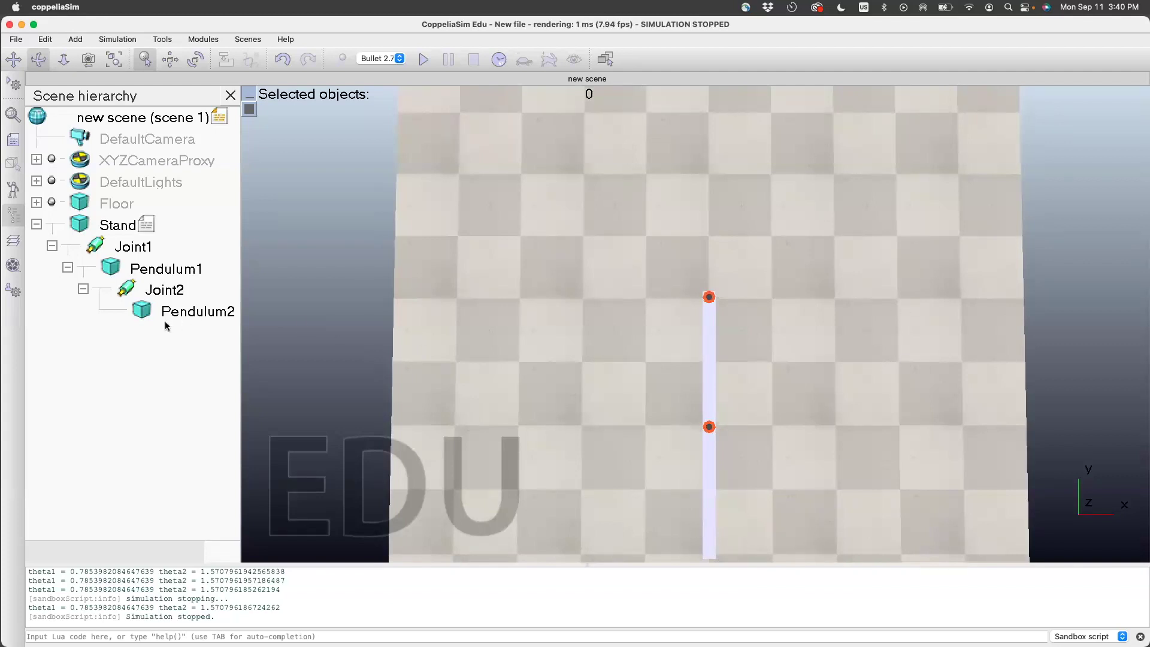
# Step: Add a dummy named EndEff and make it a child of Pendulum2
pyautogui.click(76, 40)
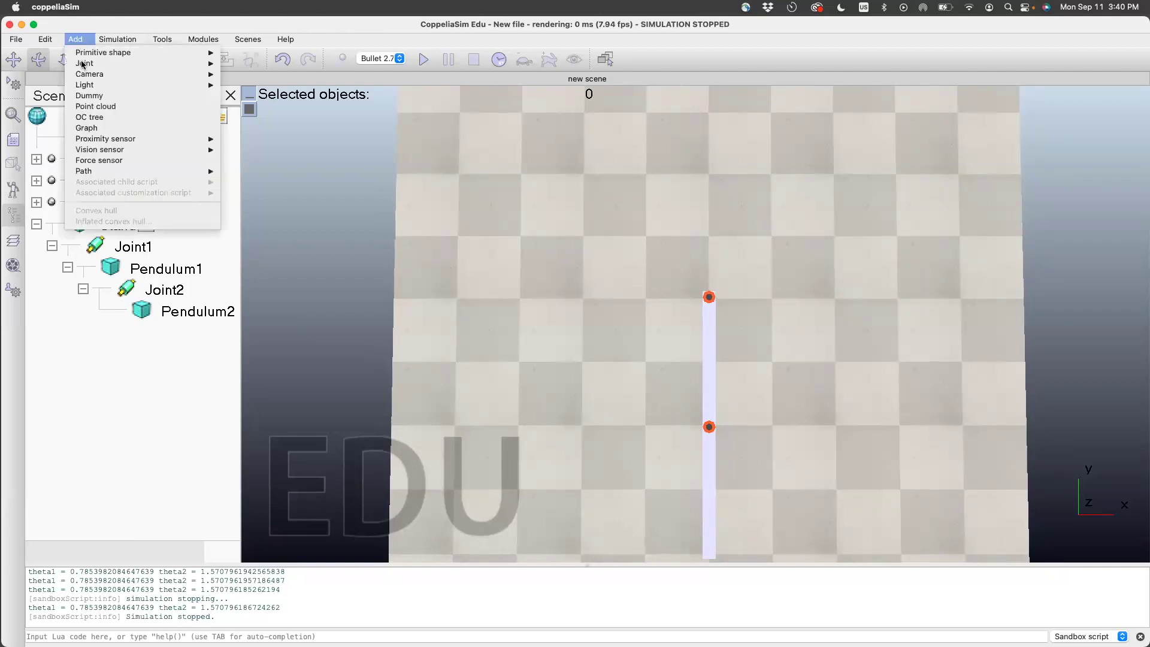
pyautogui.click(130, 99)
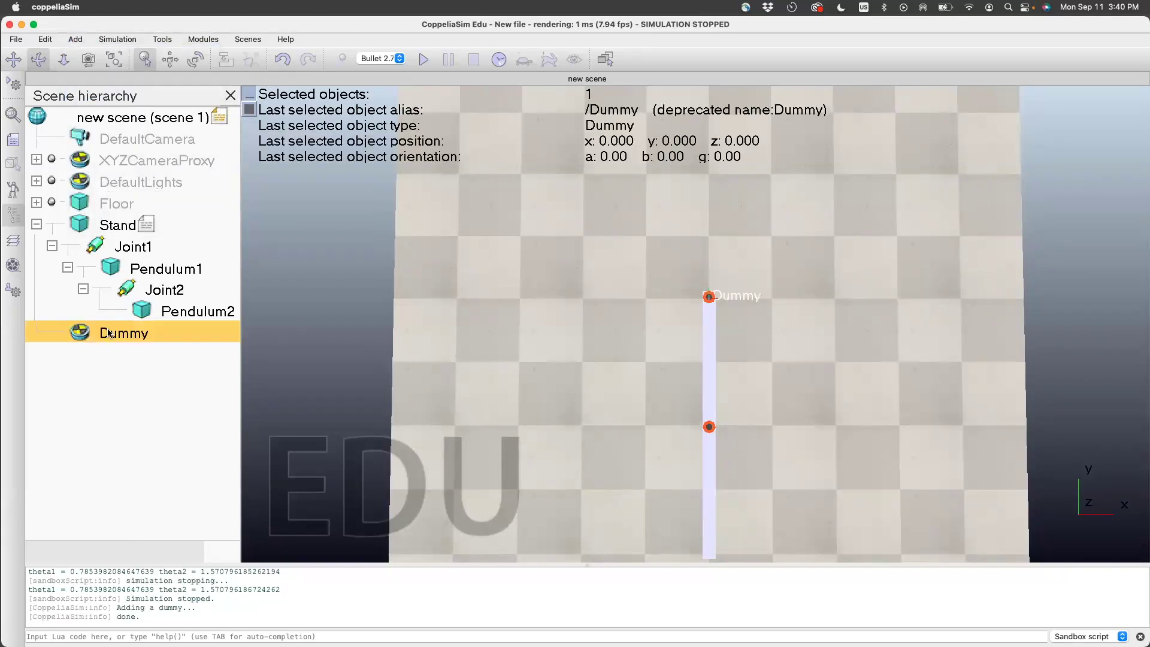
pyautogui.doubleClick(109, 333)
pyautogui.write('End')
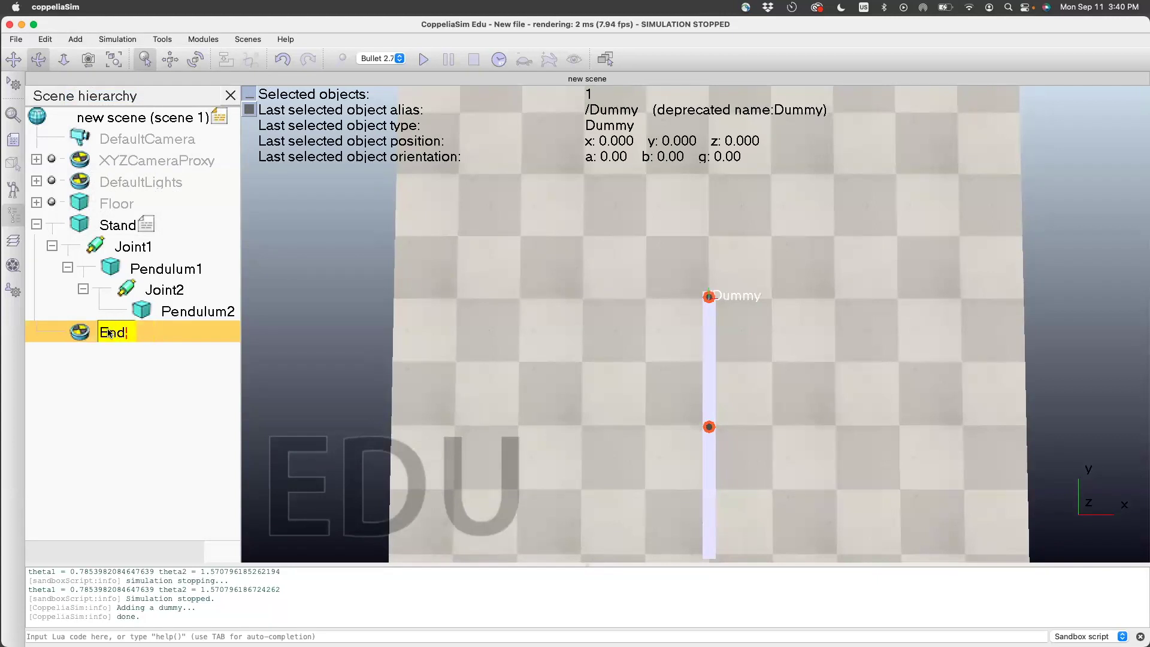
pyautogui.write('Eff')
pyautogui.press('Return')
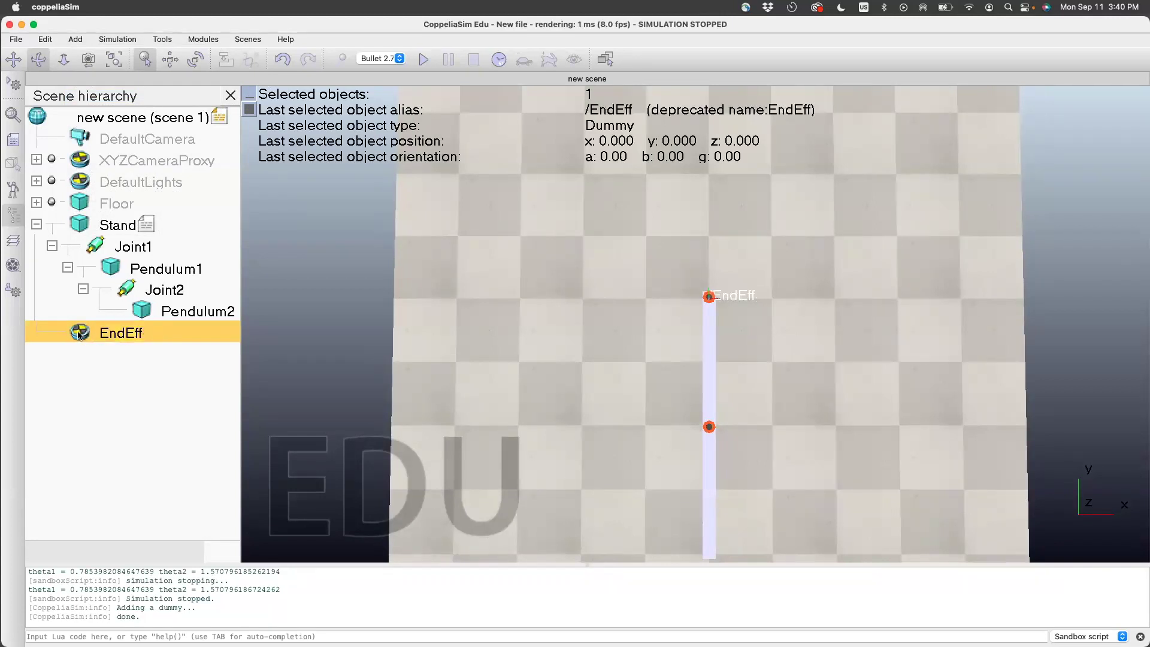
pyautogui.moveTo(104, 334); pyautogui.dragTo(158, 311)
# Step: Set EndEff's object size to 0.15 and its ambient/diffuse colour to black
pyautogui.doubleClick(156, 333)
pyautogui.click(421, 304)
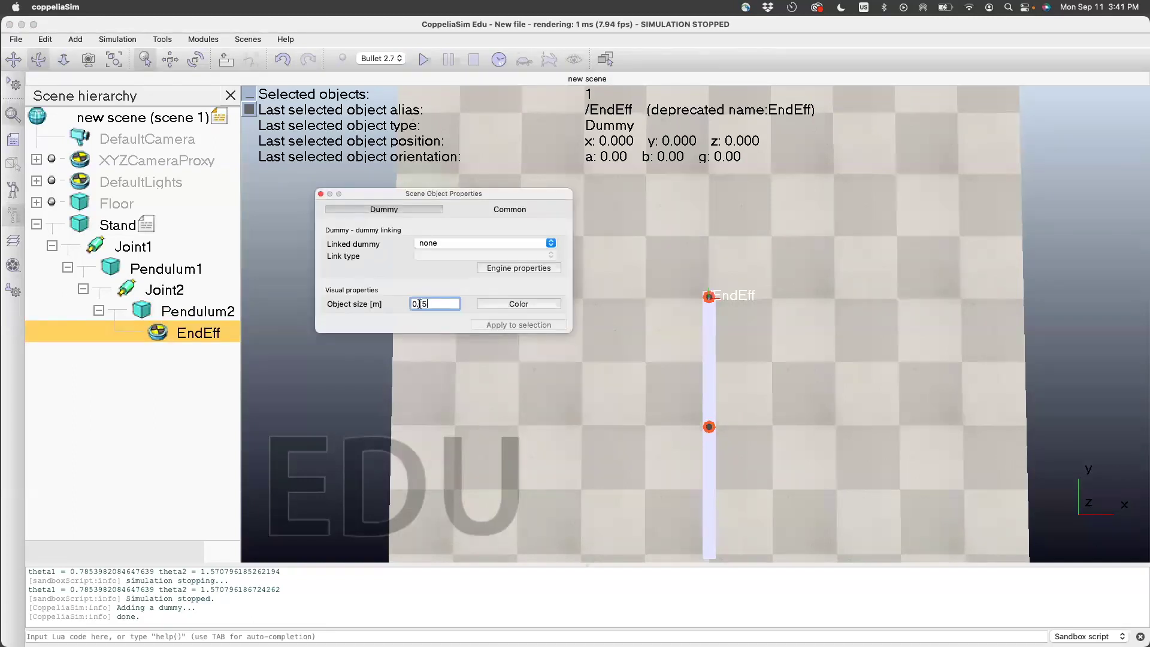
pyautogui.click(514, 304)
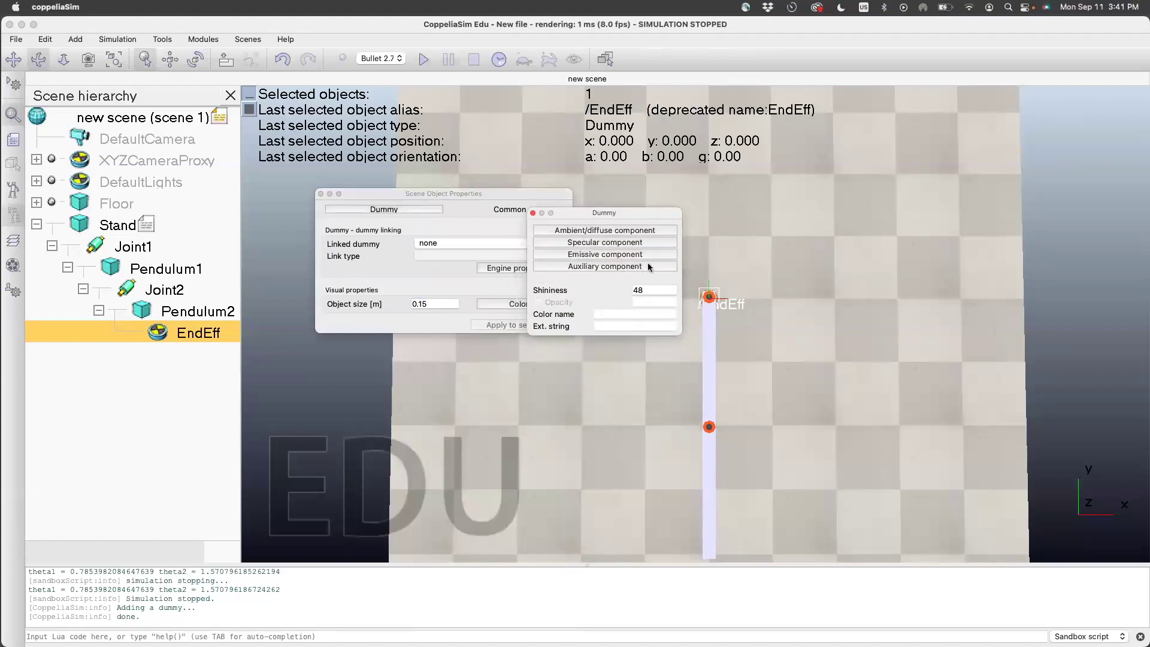
pyautogui.click(601, 230)
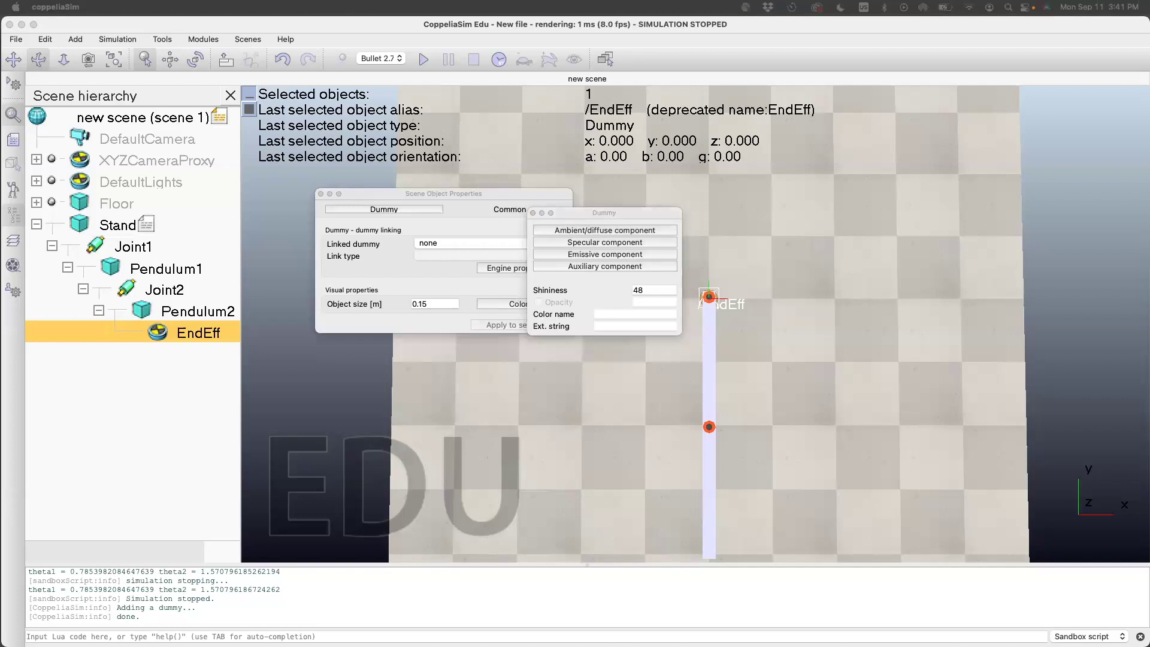
pyautogui.moveTo(692, 238); pyautogui.dragTo(620, 262)
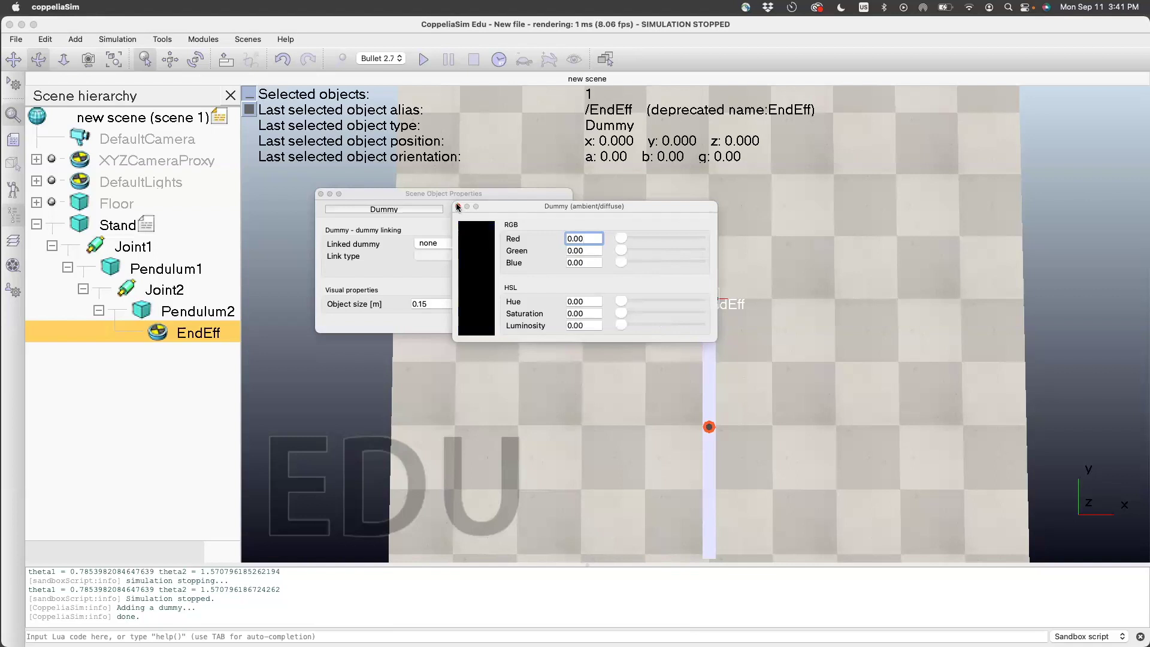
# Step: Close EndEff's colour, material and properties dialogs
pyautogui.click(459, 207)
pyautogui.click(320, 194)
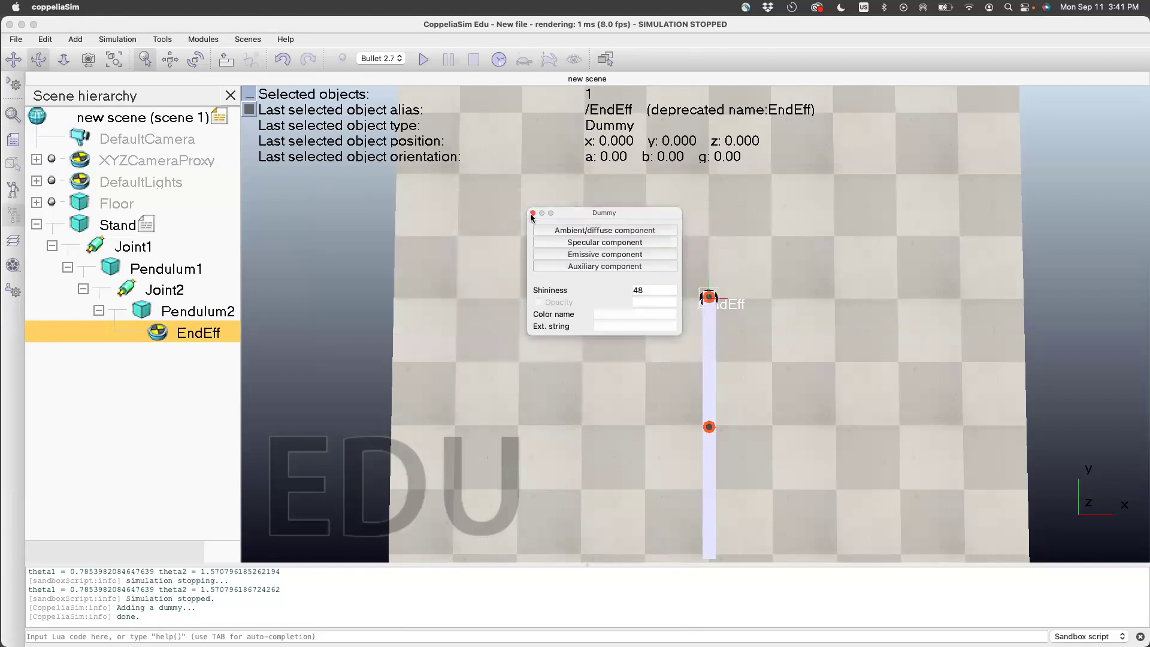
pyautogui.click(532, 212)
# Step: Position EndEff at X 0, Y 0, Z 0.5 relative to Pendulum2, at its tip
pyautogui.click(170, 59)
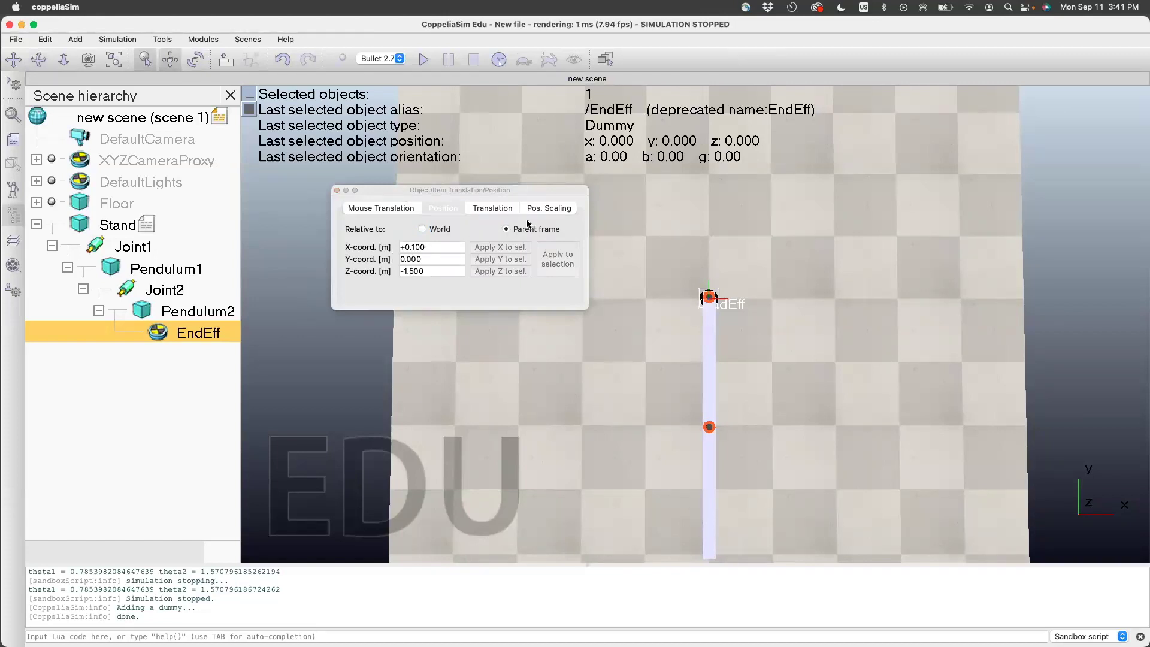
pyautogui.click(428, 246)
pyautogui.write('9')
pyautogui.press('Tab')
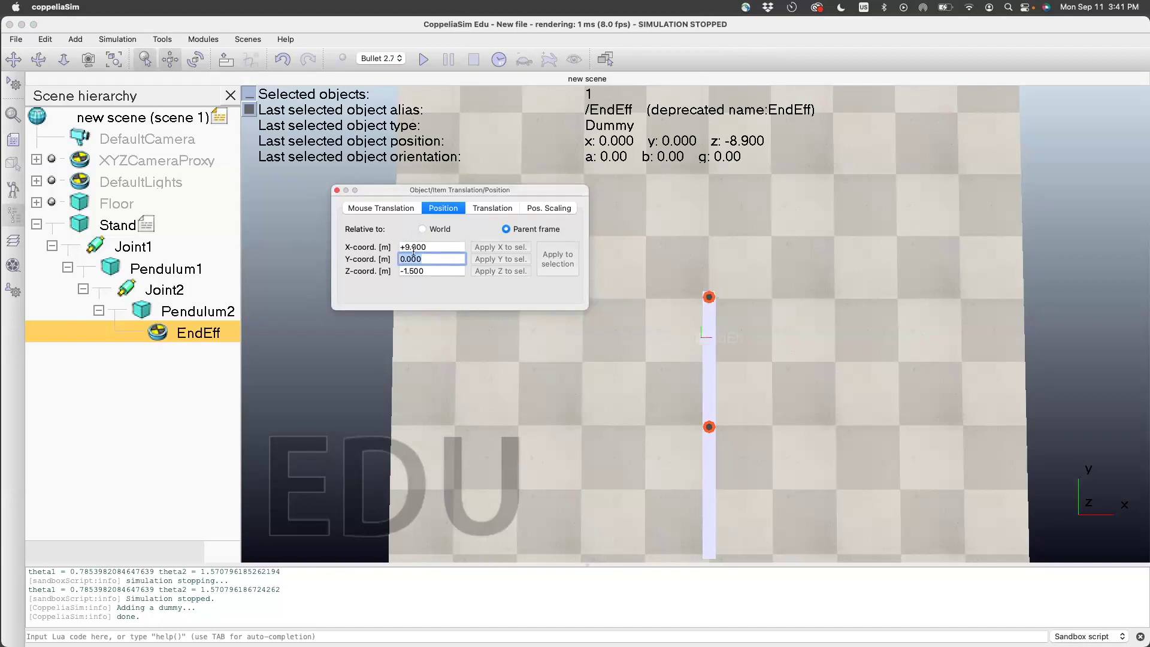
pyautogui.hotkey('shift', 'Tab')
pyautogui.write('0')
pyautogui.press('Tab')
pyautogui.press('Tab')
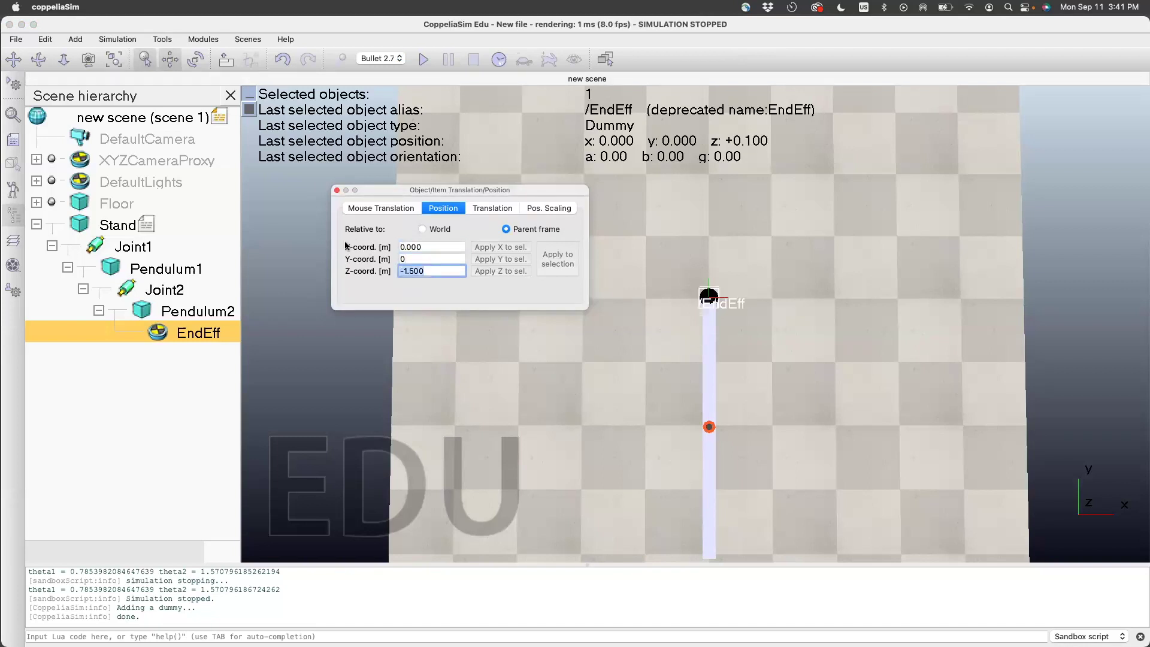
pyautogui.write('0')
pyautogui.press('Return')
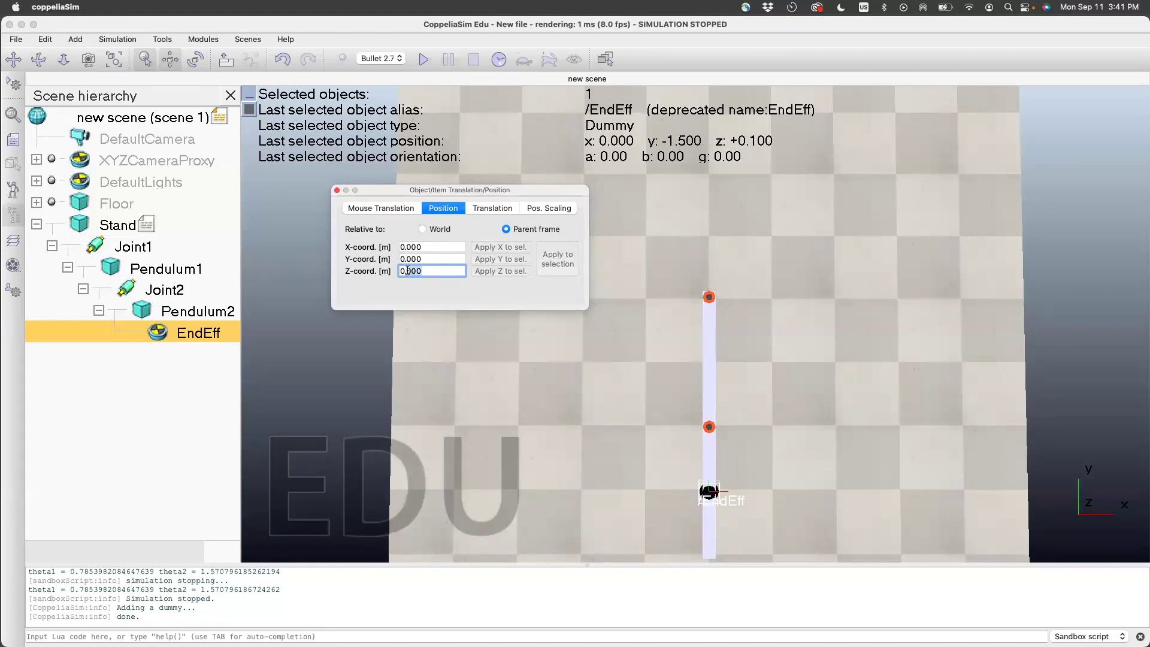
pyautogui.write('0.5')
pyautogui.press('Return')
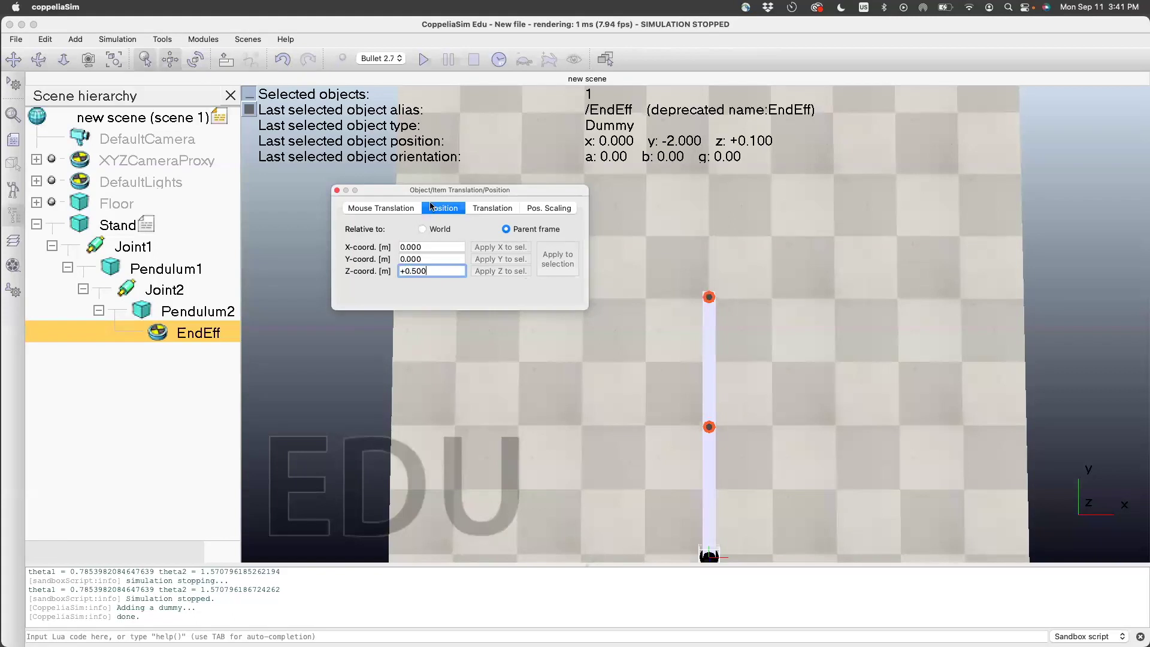
pyautogui.click(337, 191)
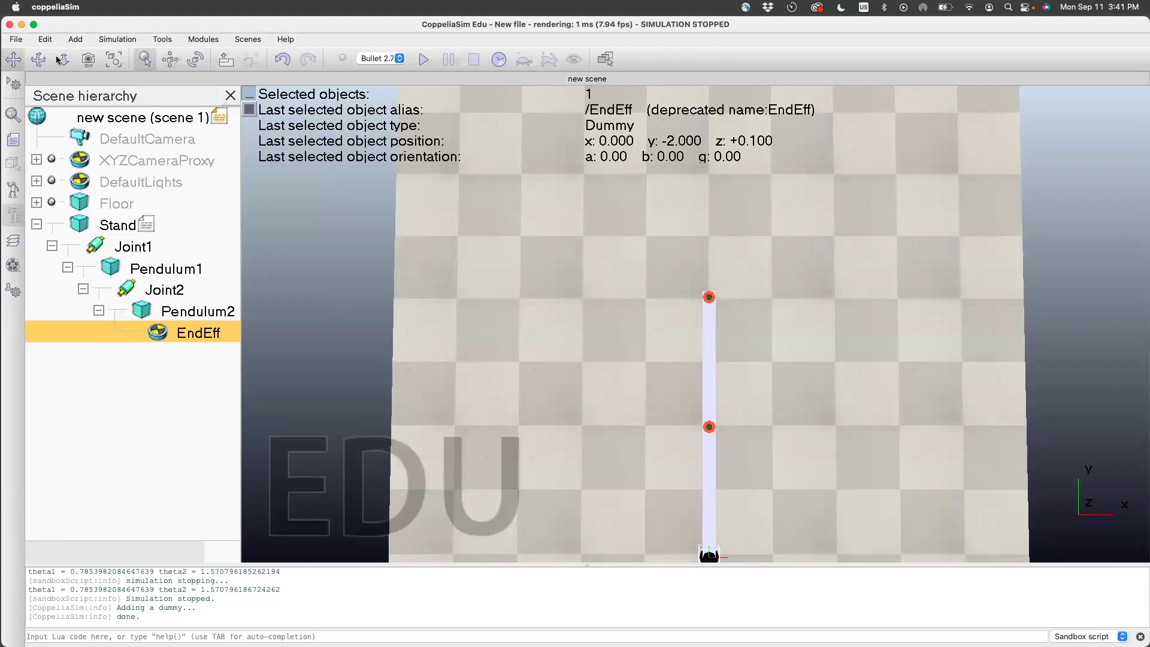
# Step: Orbit the view to inspect EndEff at the tip and deselect it
pyautogui.click(38, 59)
pyautogui.moveTo(593, 390); pyautogui.dragTo(635, 478)
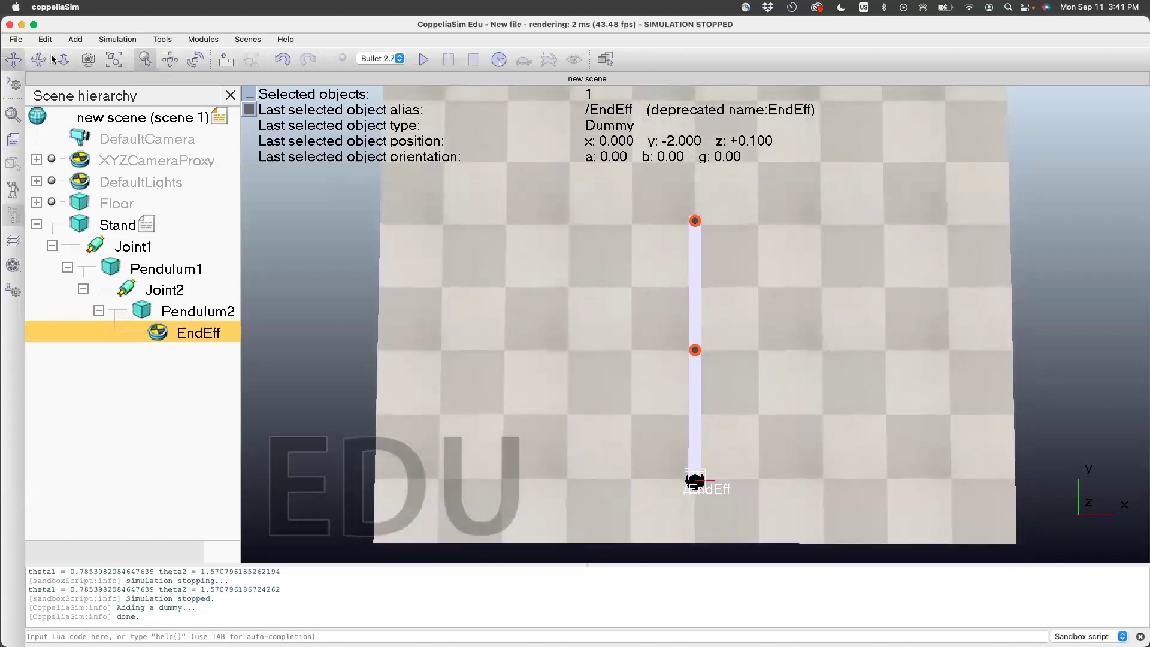
pyautogui.moveTo(490, 389)
pyautogui.mouseDown()
pyautogui.moveTo(490, 272)
pyautogui.moveTo(490, 387)
pyautogui.mouseUp()
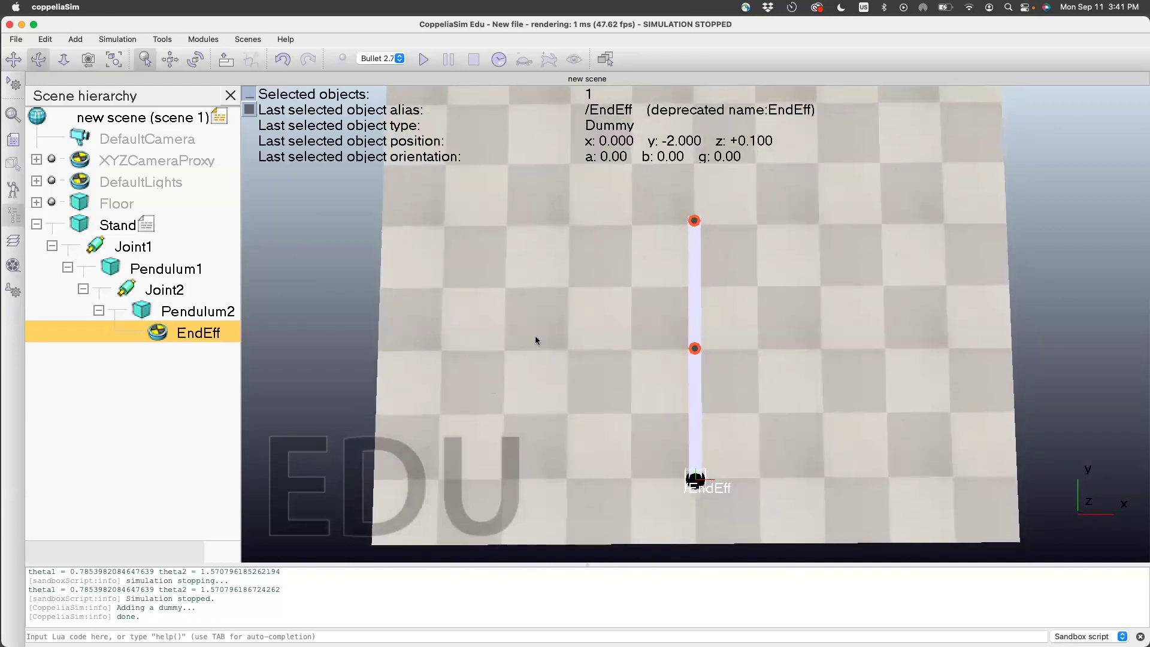
pyautogui.click(535, 340)
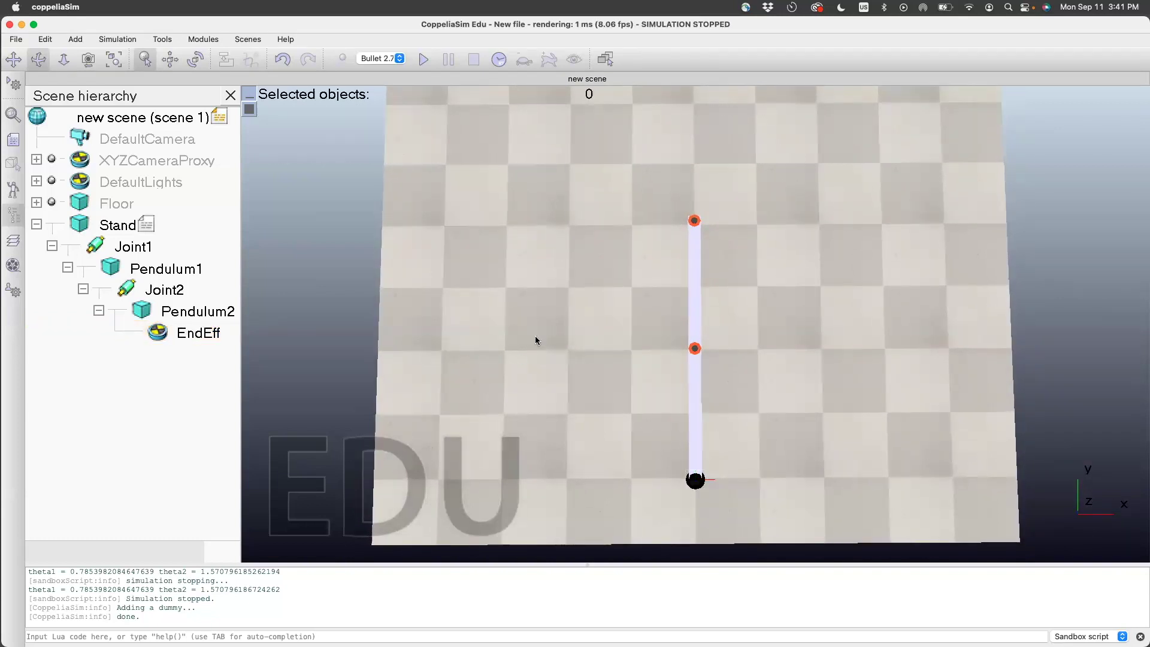
# Step: Cancel the scene save and bring Stand's child script to the front
pyautogui.press('super+s')
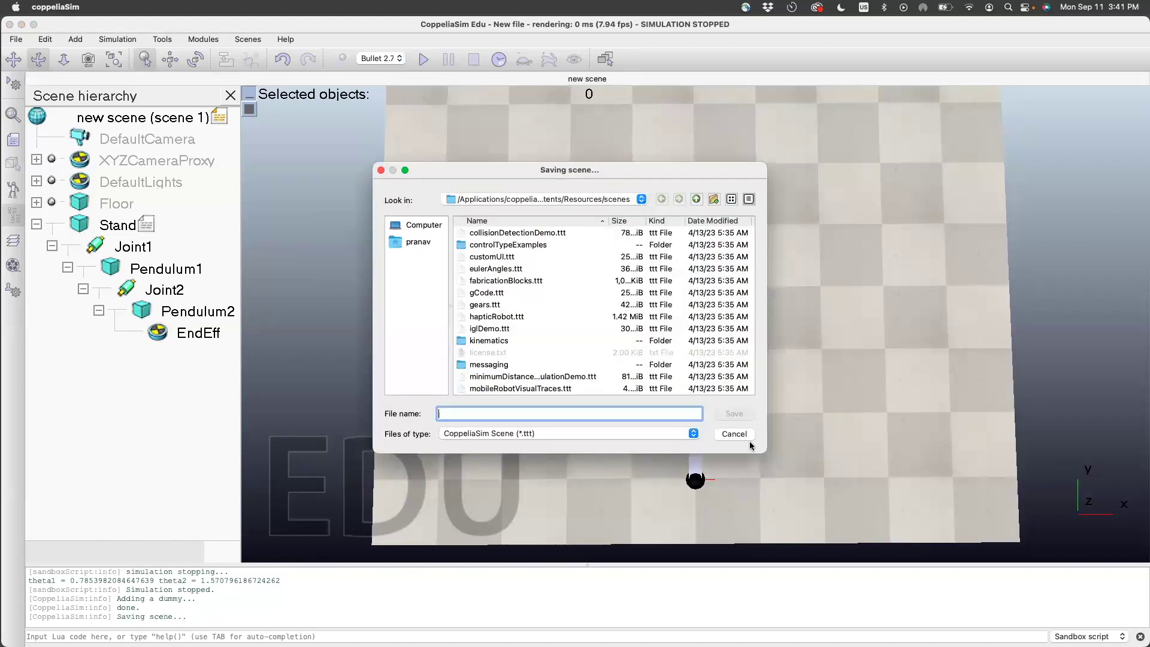
pyautogui.click(738, 434)
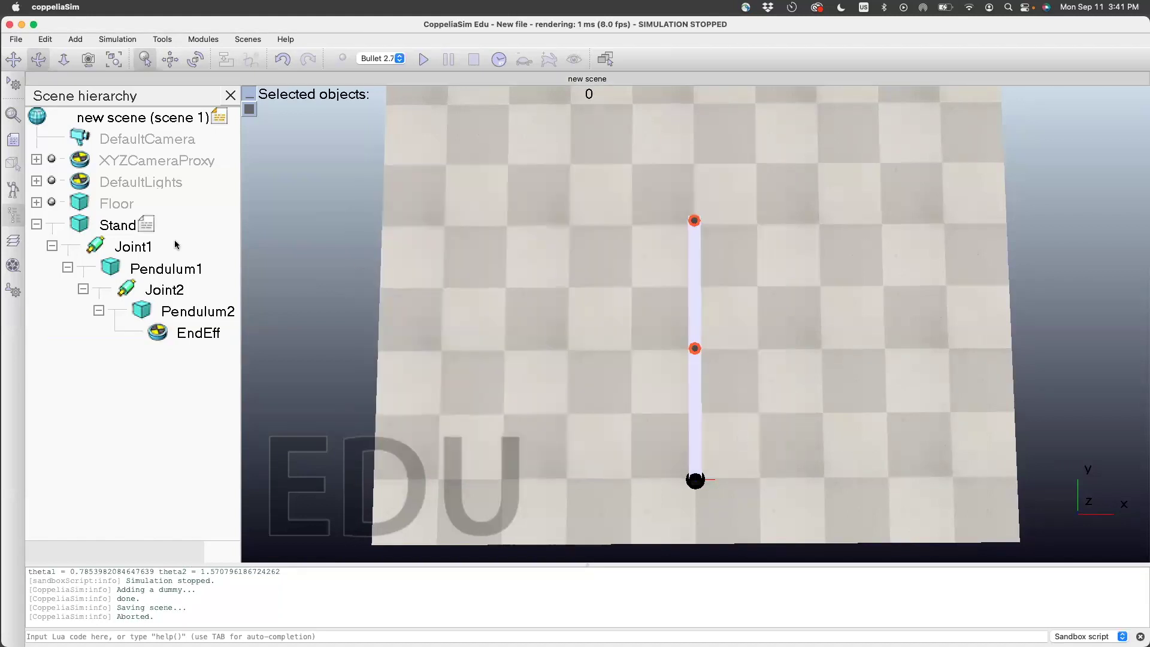
pyautogui.doubleClick(147, 224)
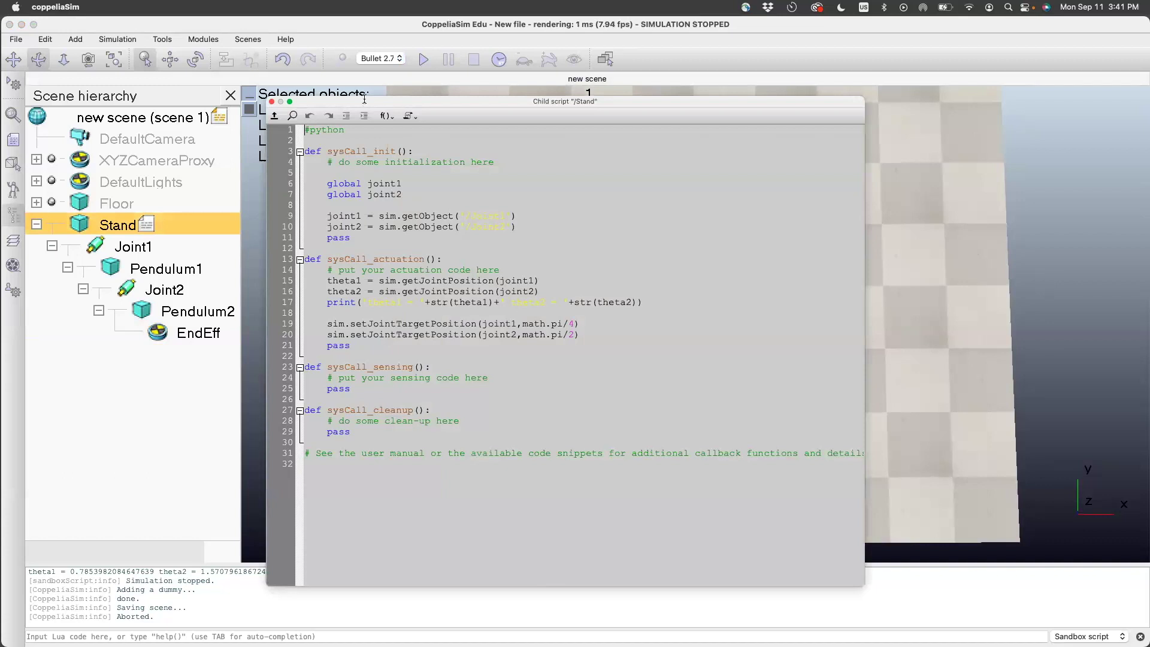
pyautogui.press('super+w')
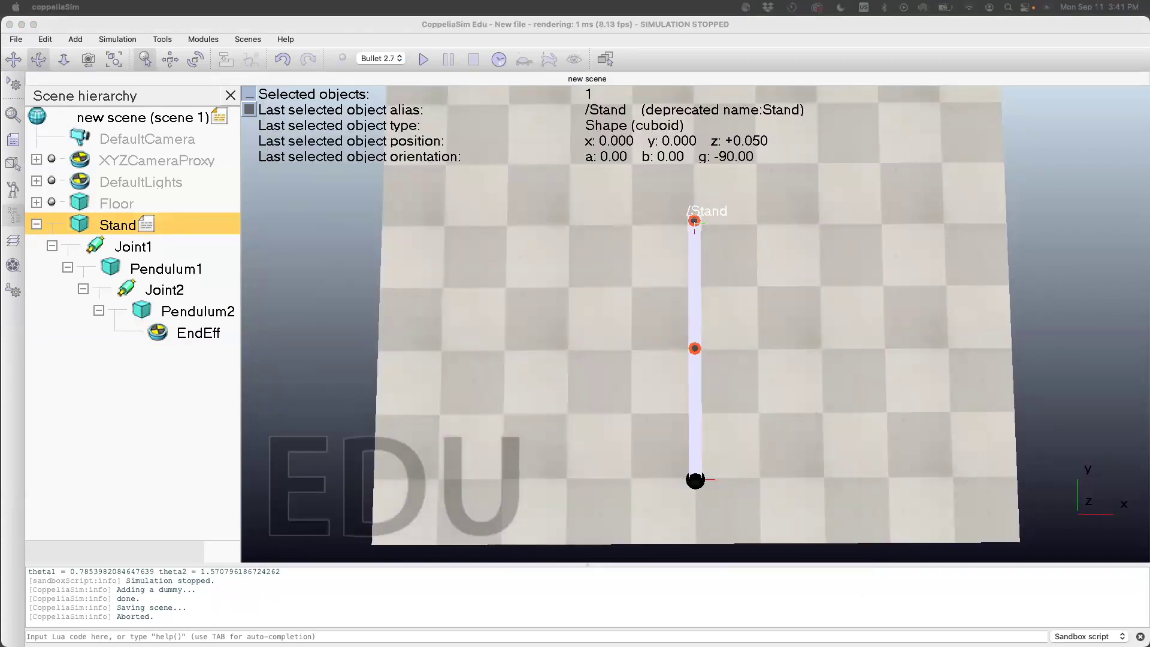
pyautogui.click(521, 276)
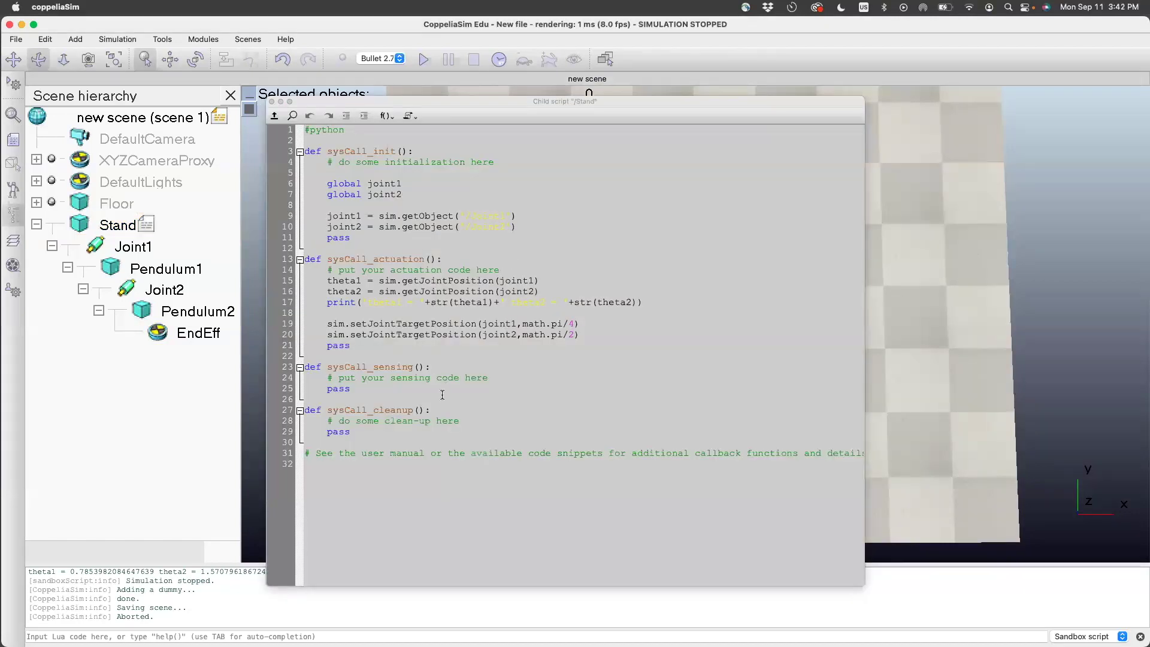
# Step: Write t = sim.getSimulationTime(), theta1 = math.pi*t/6 and theta2 = math.pi*t/3
pyautogui.click(569, 313)
pyautogui.press('Return')
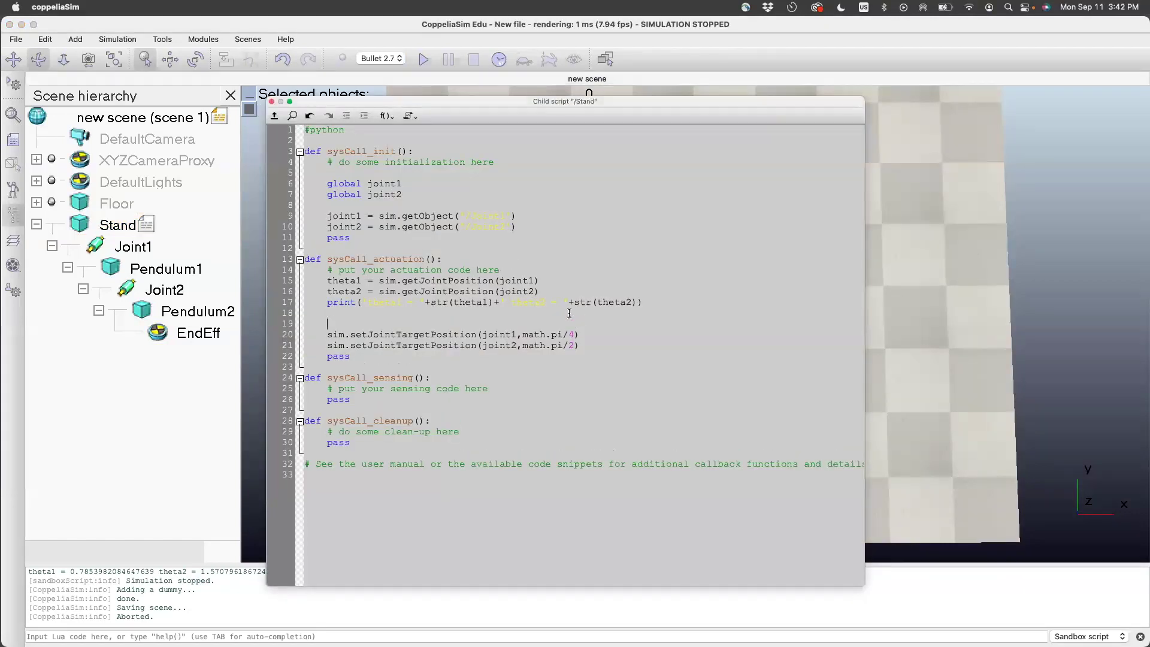
pyautogui.press('Return')
pyautogui.write('that')
pyautogui.press('BackSpace')
pyautogui.write('eta1 = math.pi')
pyautogui.press('BackSpace')
pyautogui.write('pi')
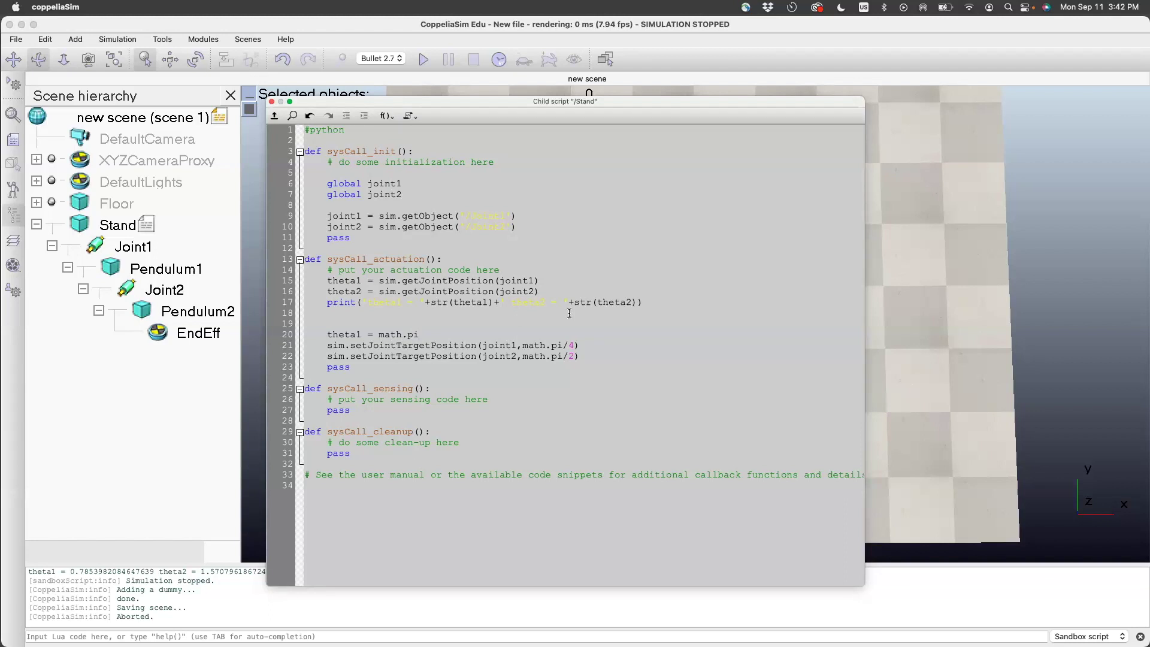
pyautogui.press('Return')
pyautogui.write('t = ')
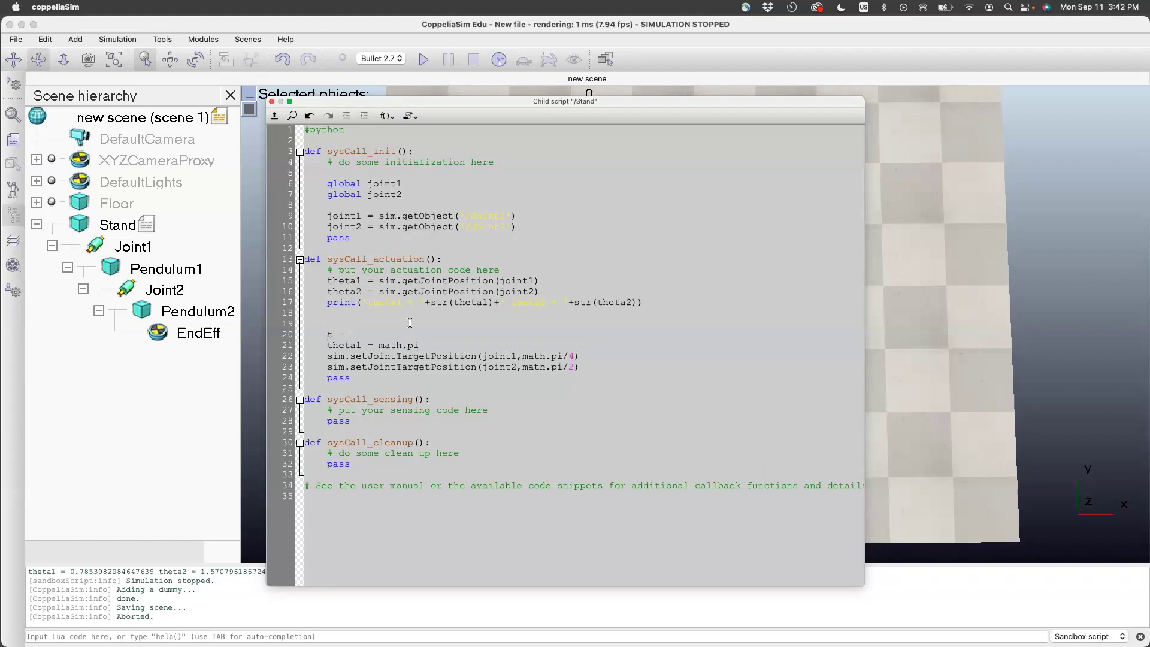
pyautogui.write('sim.get')
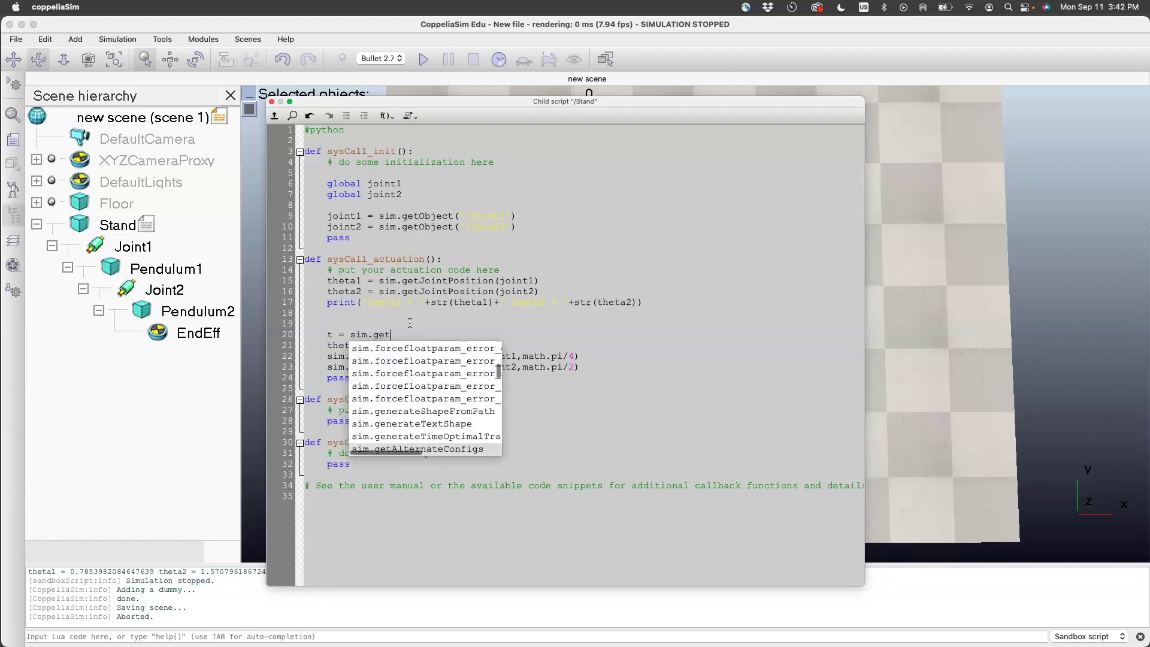
pyautogui.write('SimulationTime()')
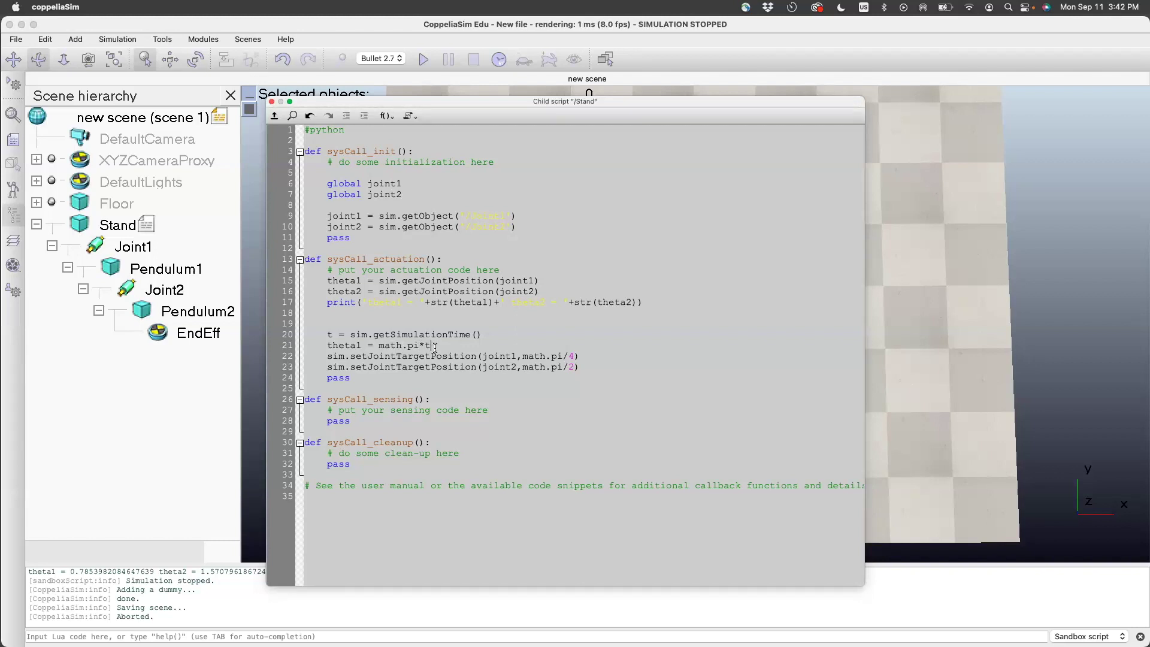
pyautogui.write('/6')
pyautogui.press('Return')
pyautogui.write('t')
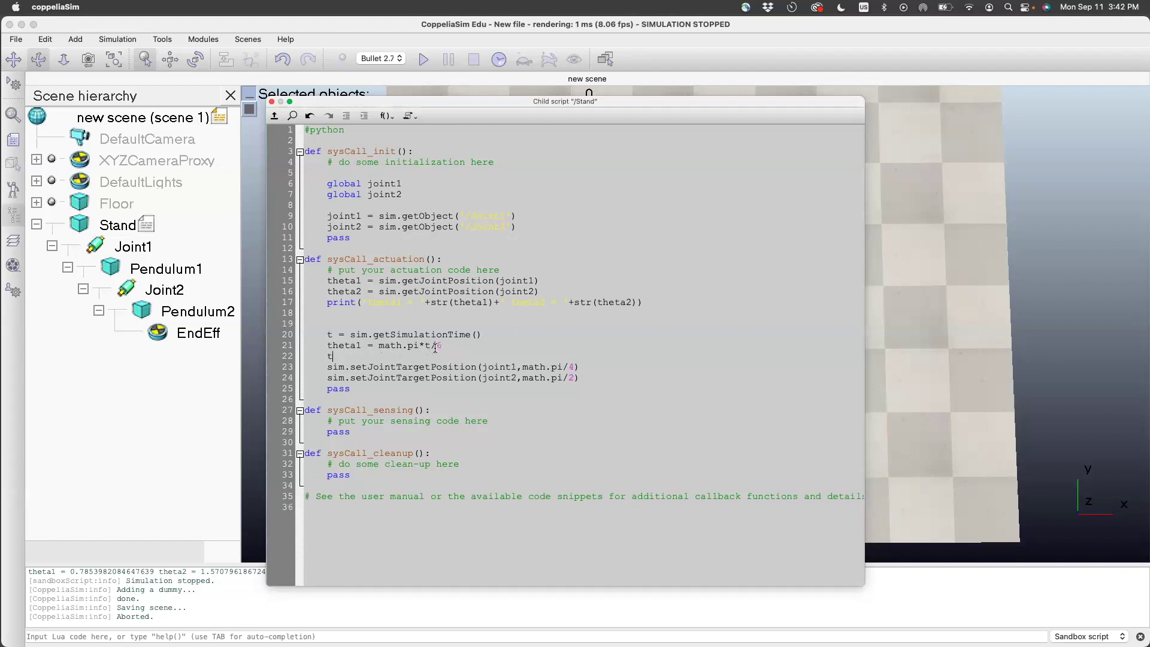
pyautogui.write('heta2 = math.pi*t/3')
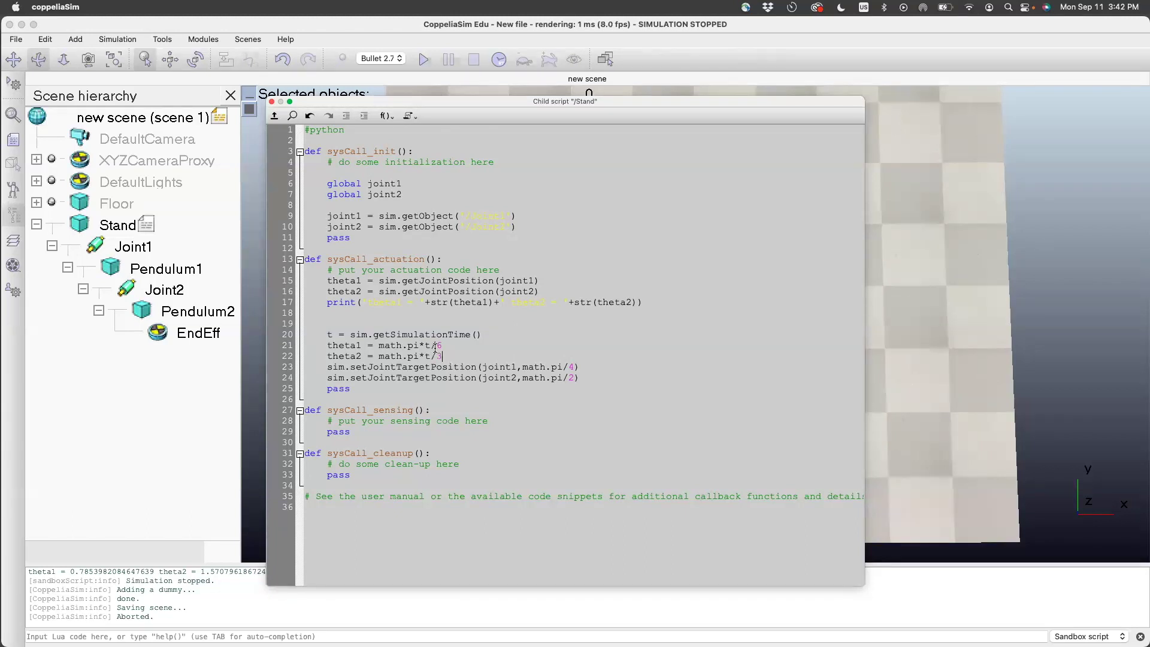
# Step: Replace the fixed joint target angles with theta1 and theta2
pyautogui.moveTo(573, 366); pyautogui.dragTo(523, 367)
pyautogui.write('thet')
pyautogui.moveTo(575, 377); pyautogui.dragTo(521, 378)
pyautogui.write('theta1')
pyautogui.press('BackSpace')
pyautogui.write('2')
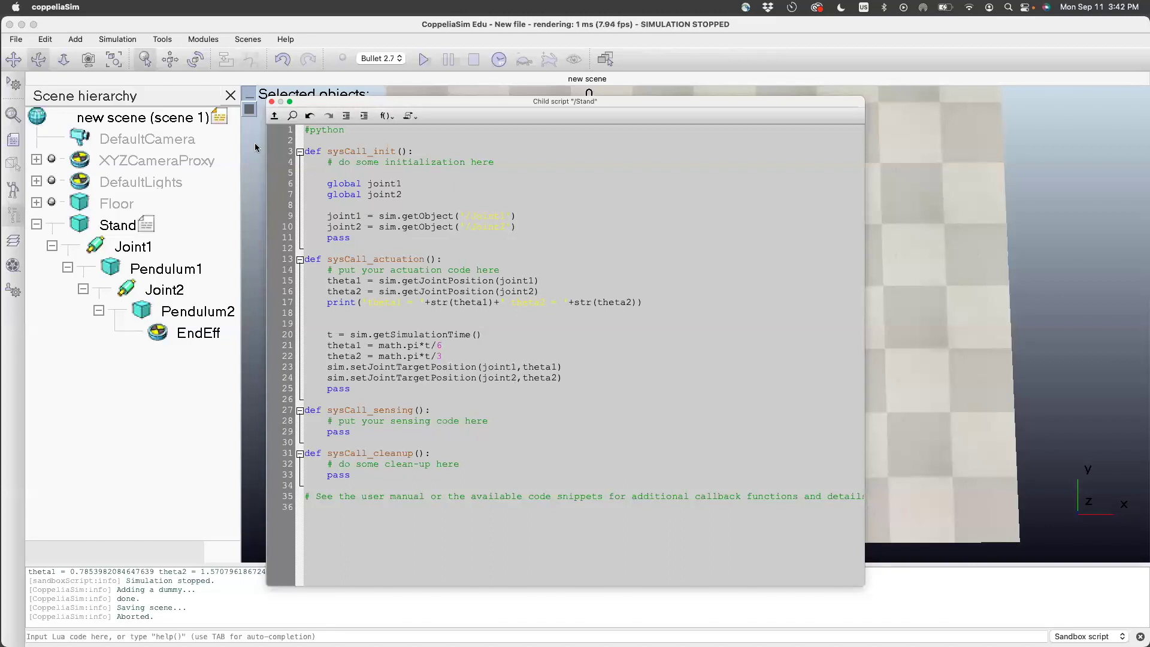
# Step: Run the time-driven simulation, watch both links sweep continuously, then stop it
pyautogui.click(271, 101)
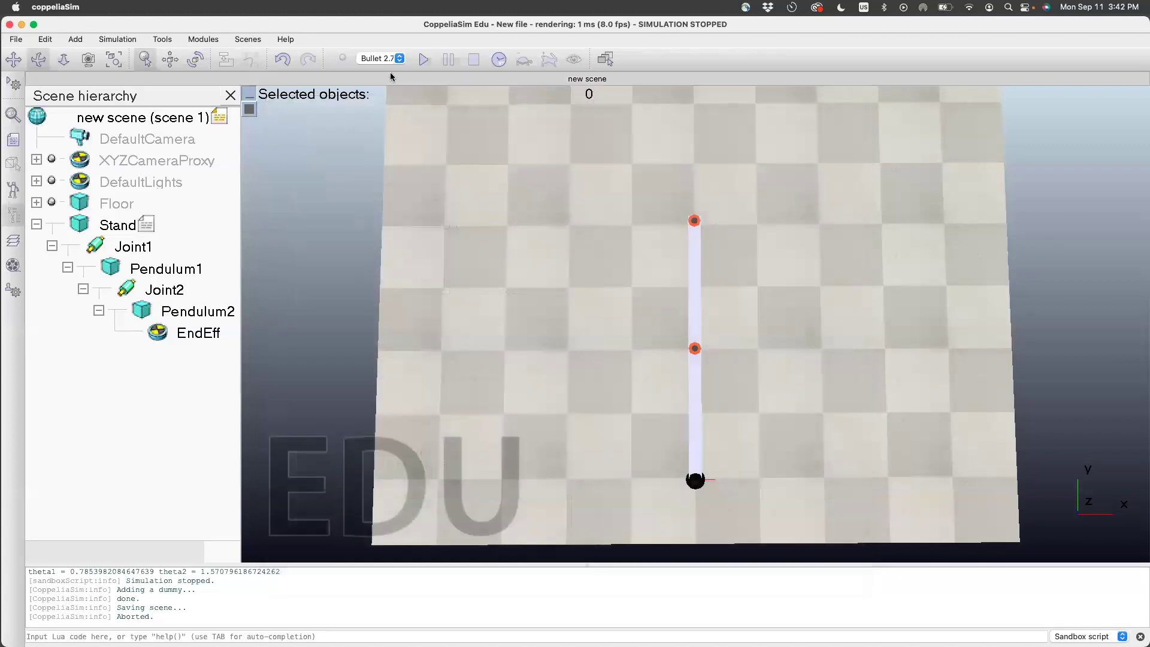
pyautogui.click(421, 59)
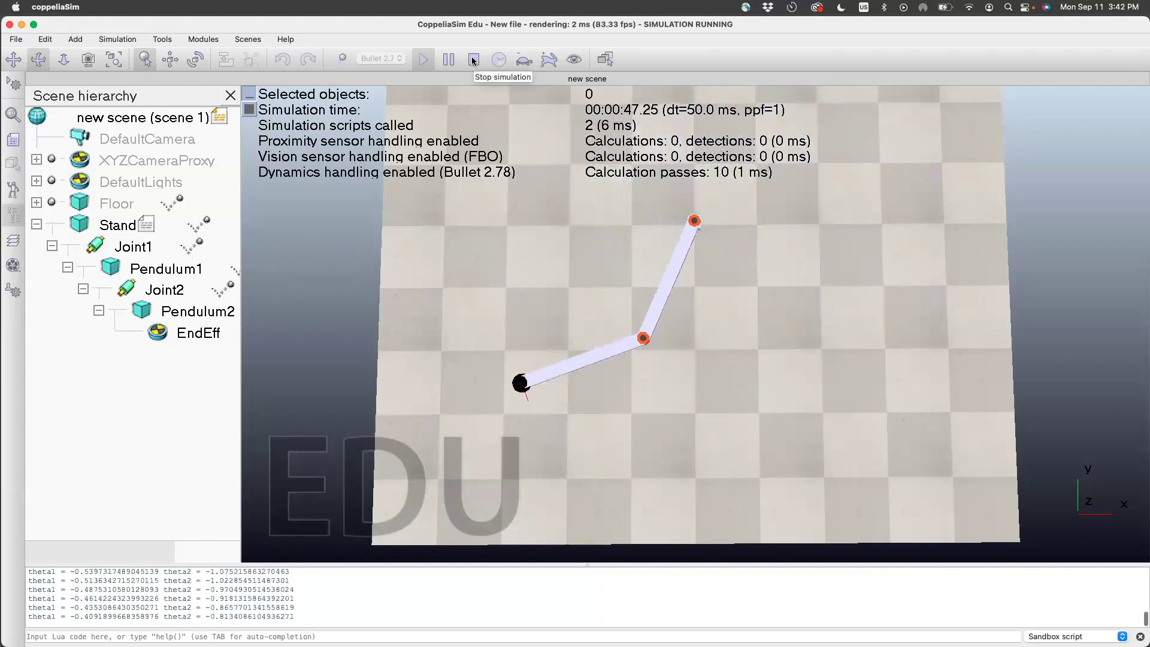
pyautogui.click(473, 60)
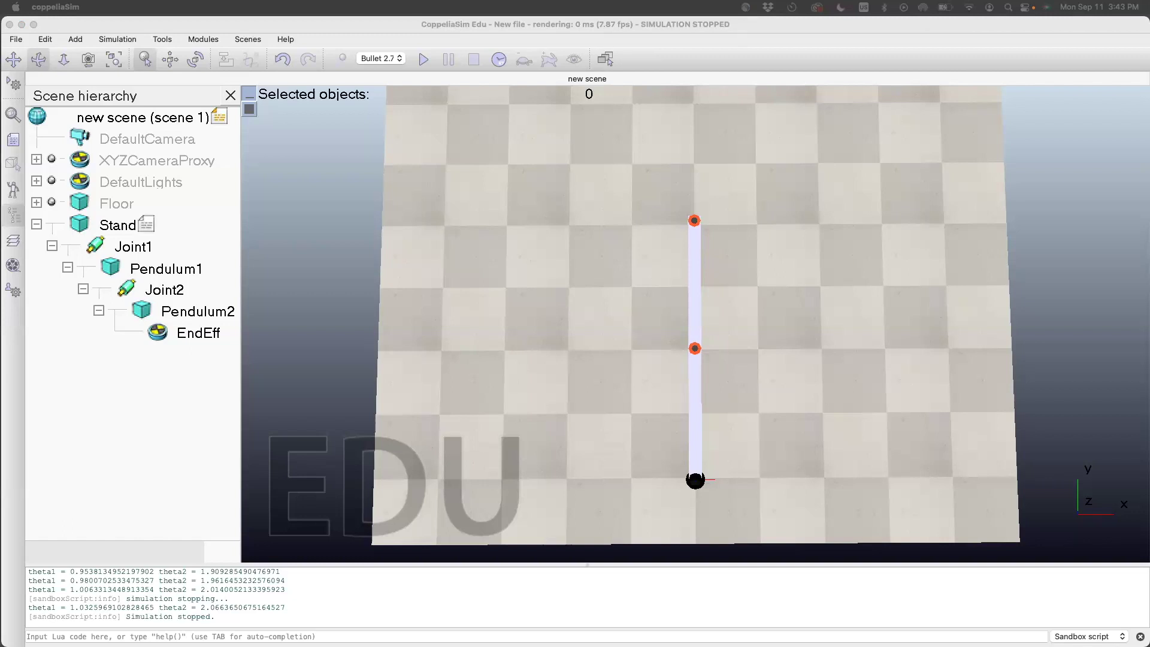
# Step: Paste the EndEff lookup and red linestrip endeff_trace setup lines into Stand's init
pyautogui.click(148, 221)
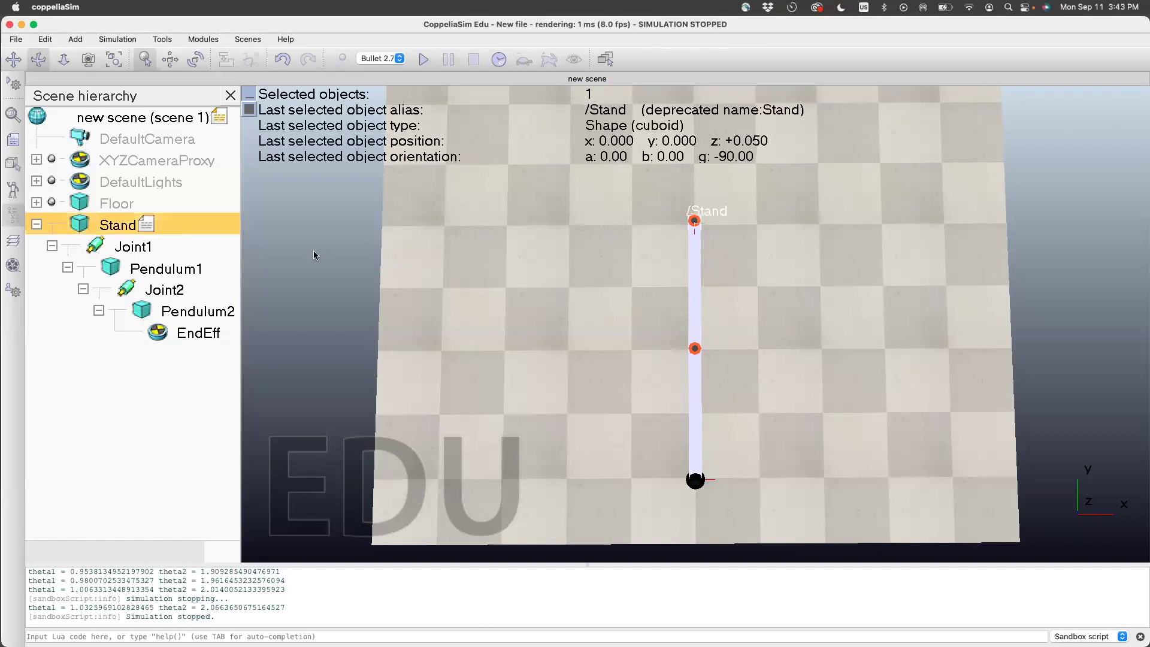
pyautogui.doubleClick(149, 224)
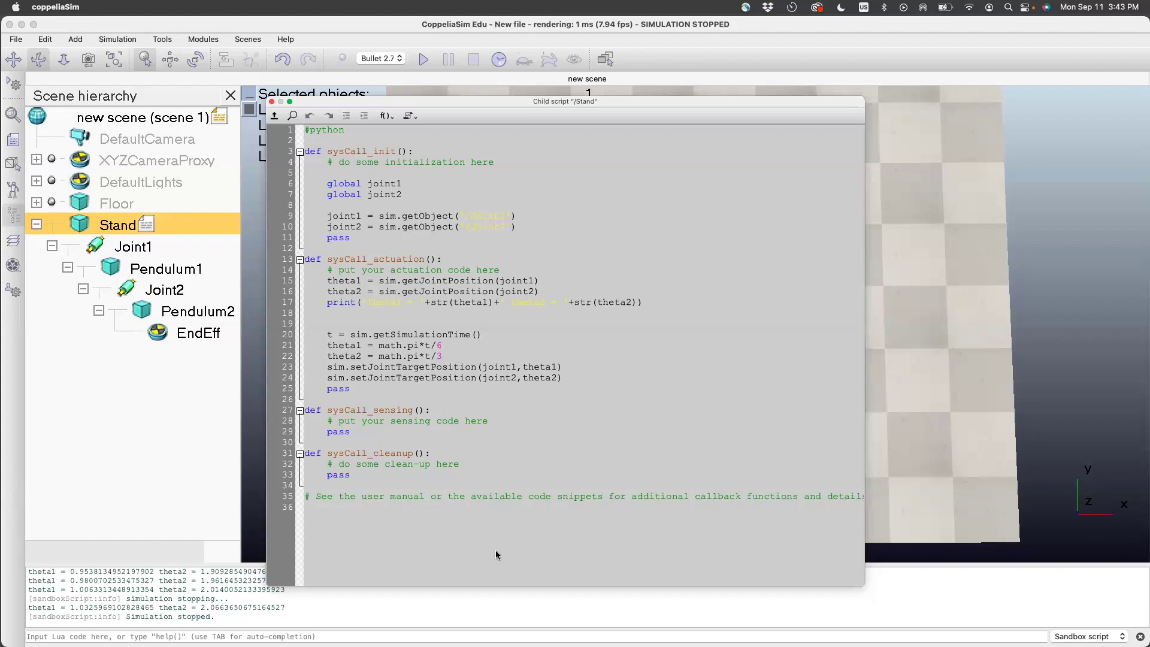
pyautogui.press('super+w')
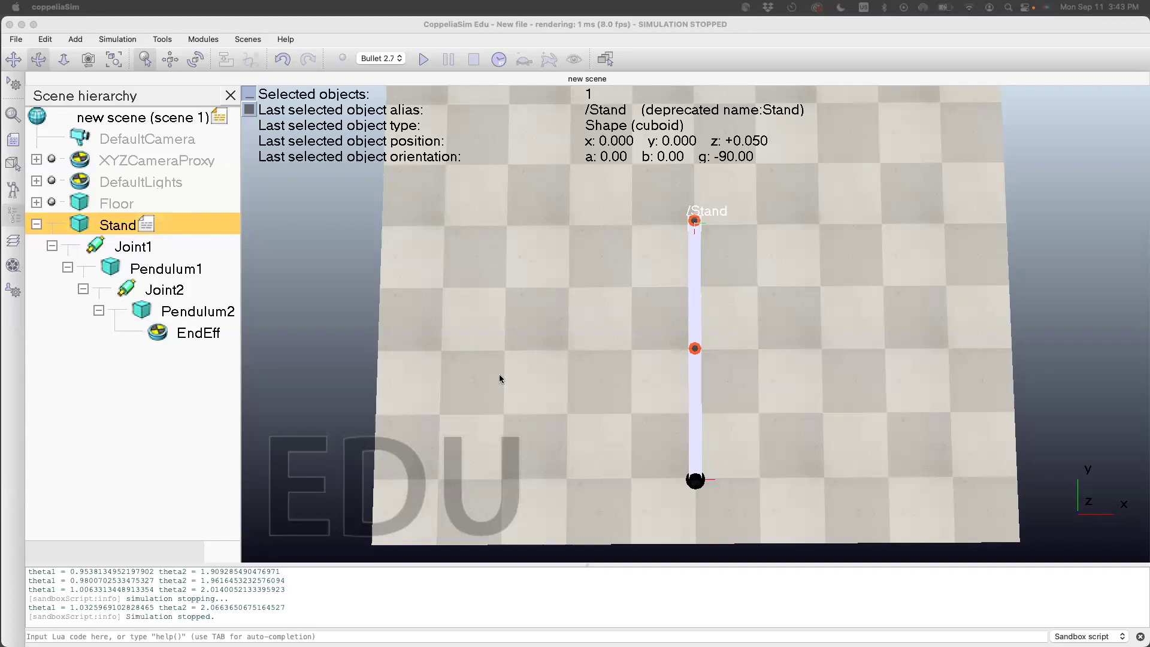
pyautogui.click(503, 402)
pyautogui.click(529, 224)
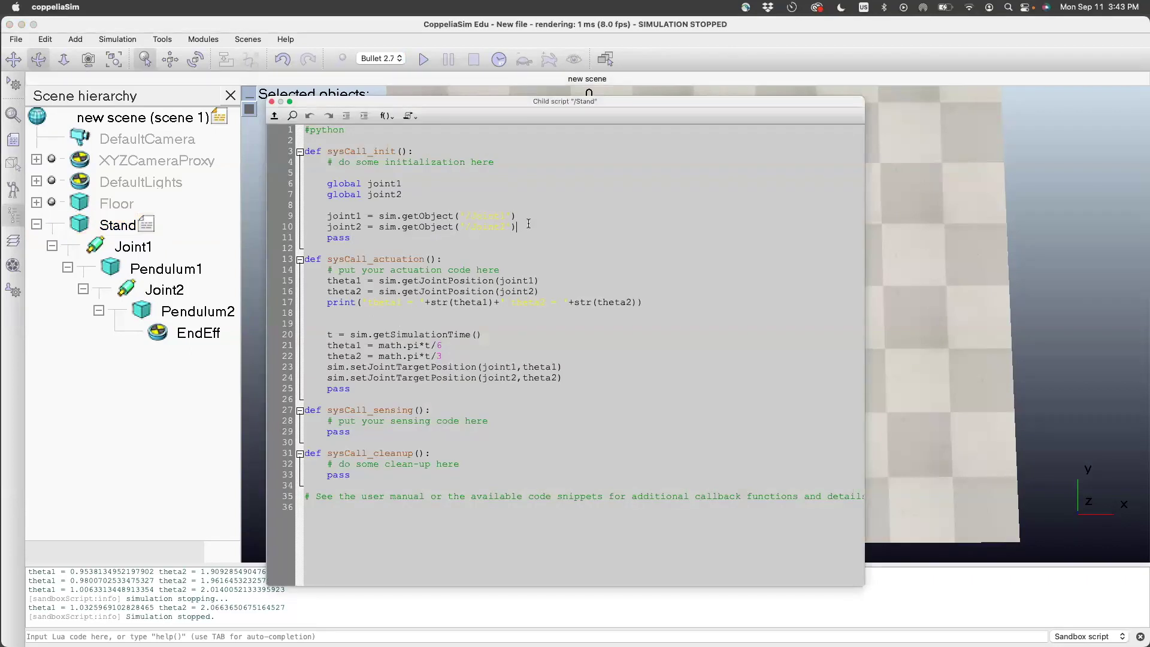
pyautogui.write("endeff = sim.getObject('/EndEff');     endeff_trace=sim.addDrawingObject(sim.drawing_linestrip,5,0,-1,100000,[1,0,0])")
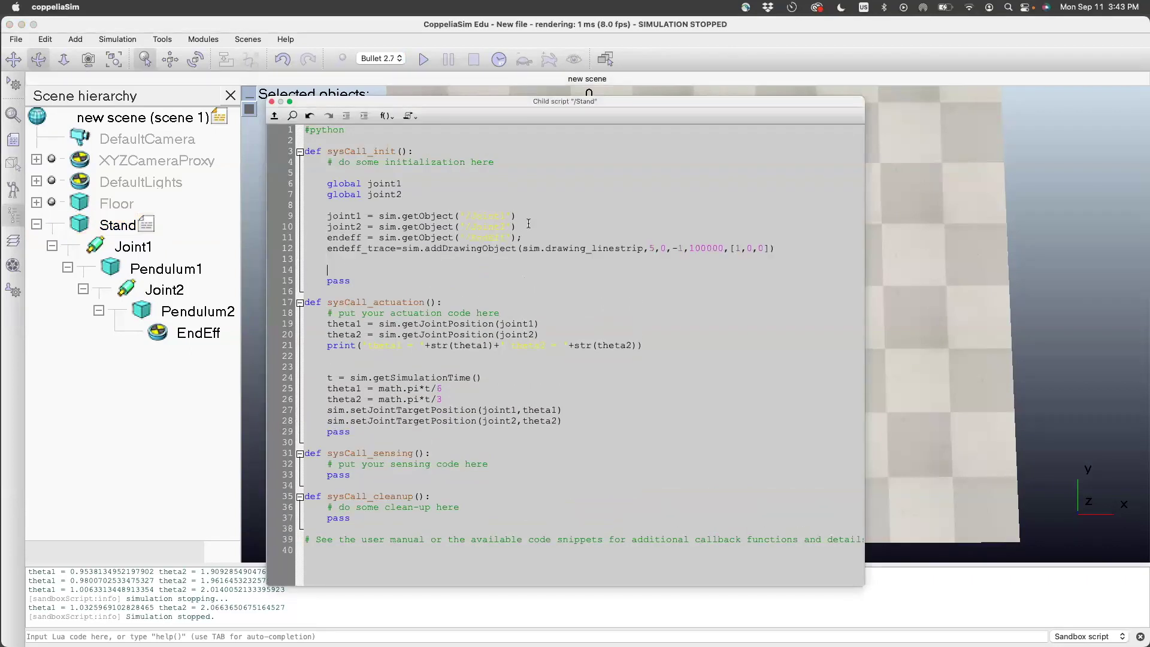
# Step: Declare endeff and endeff_trace as globals and close the script
pyautogui.click(417, 194)
pyautogui.press('Return')
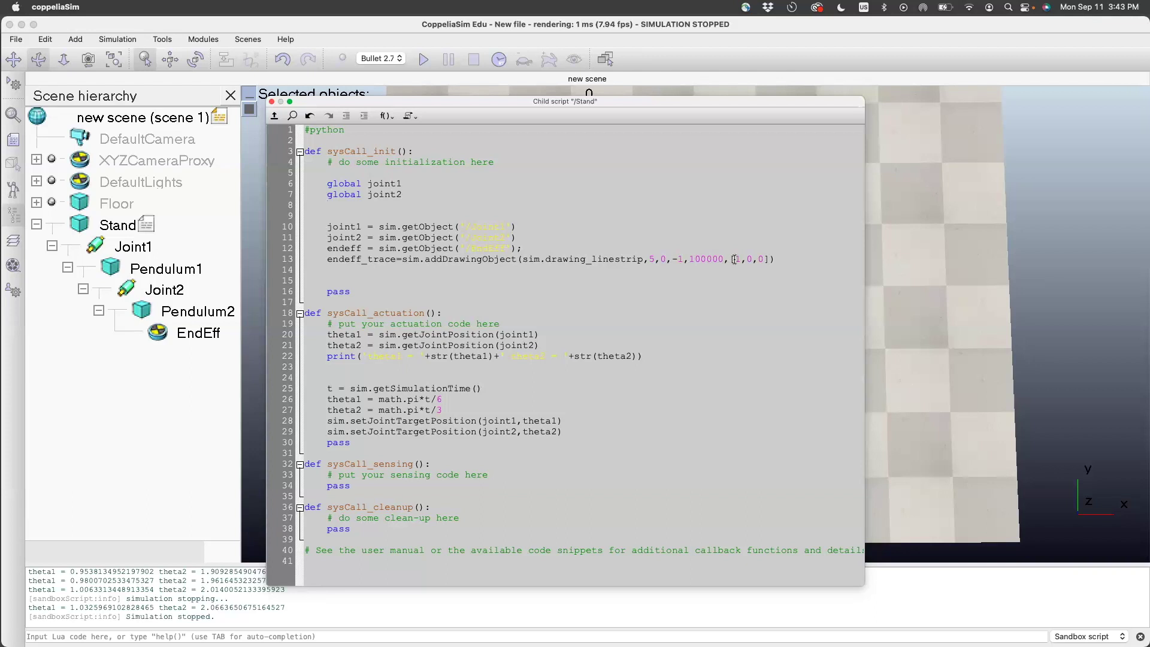
pyautogui.doubleClick(652, 258)
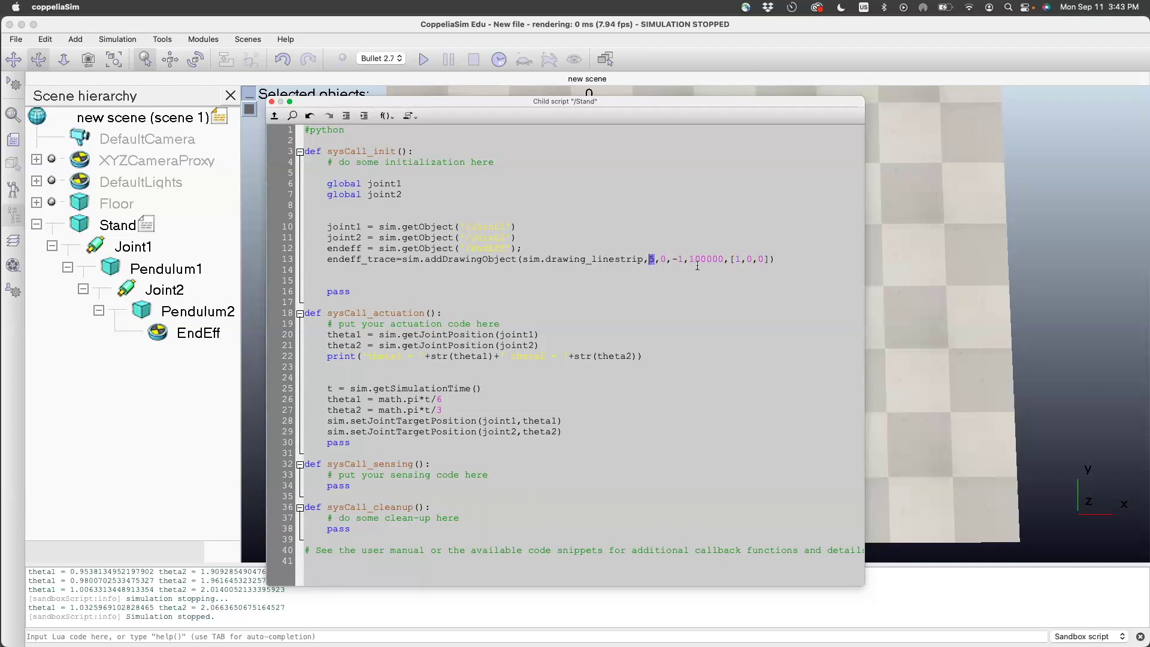
pyautogui.moveTo(692, 259); pyautogui.dragTo(723, 259)
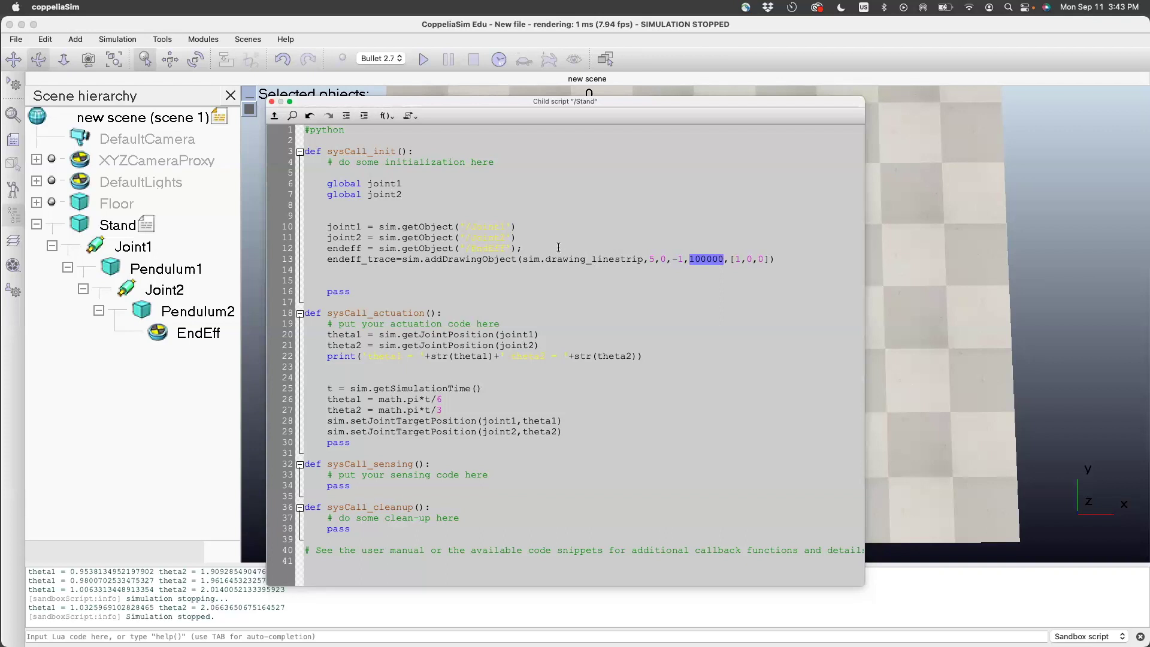
pyautogui.click(400, 209)
pyautogui.write('global ')
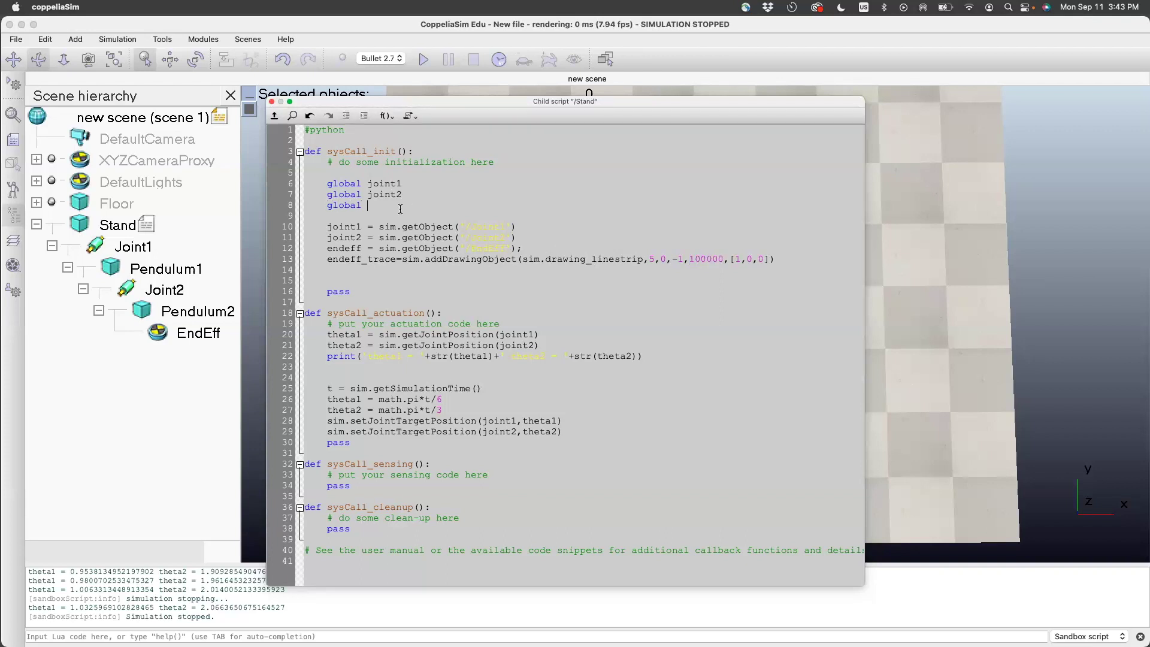
pyautogui.write('edneff')
pyautogui.press('Return')
pyautogui.write('globa')
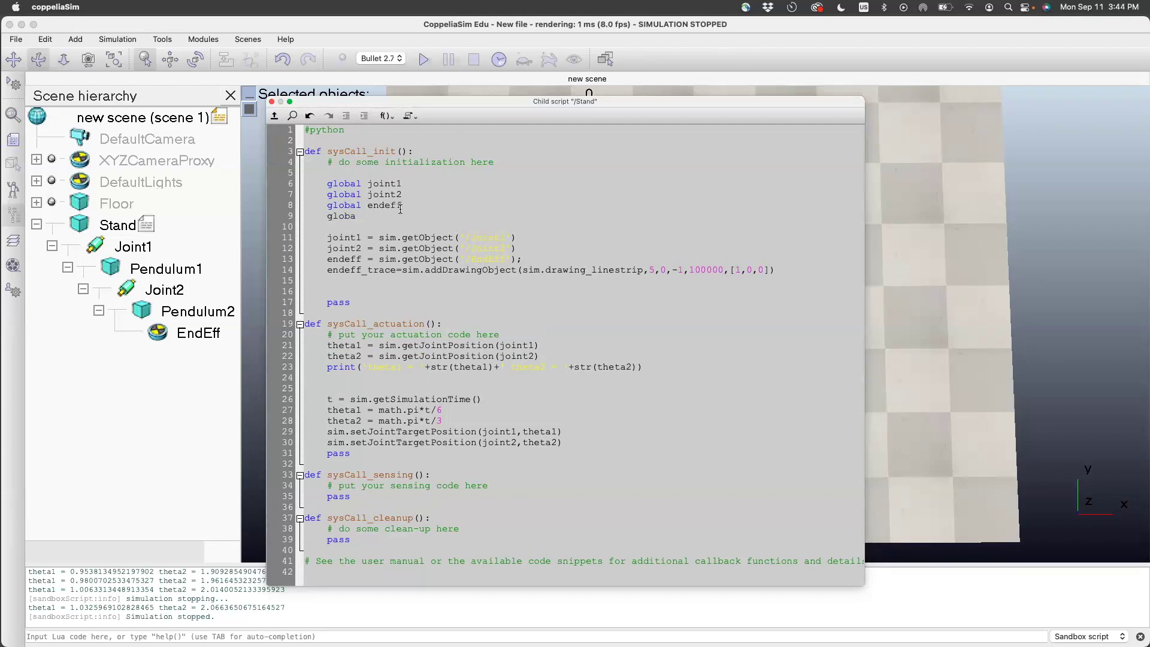
pyautogui.write('l endeff')
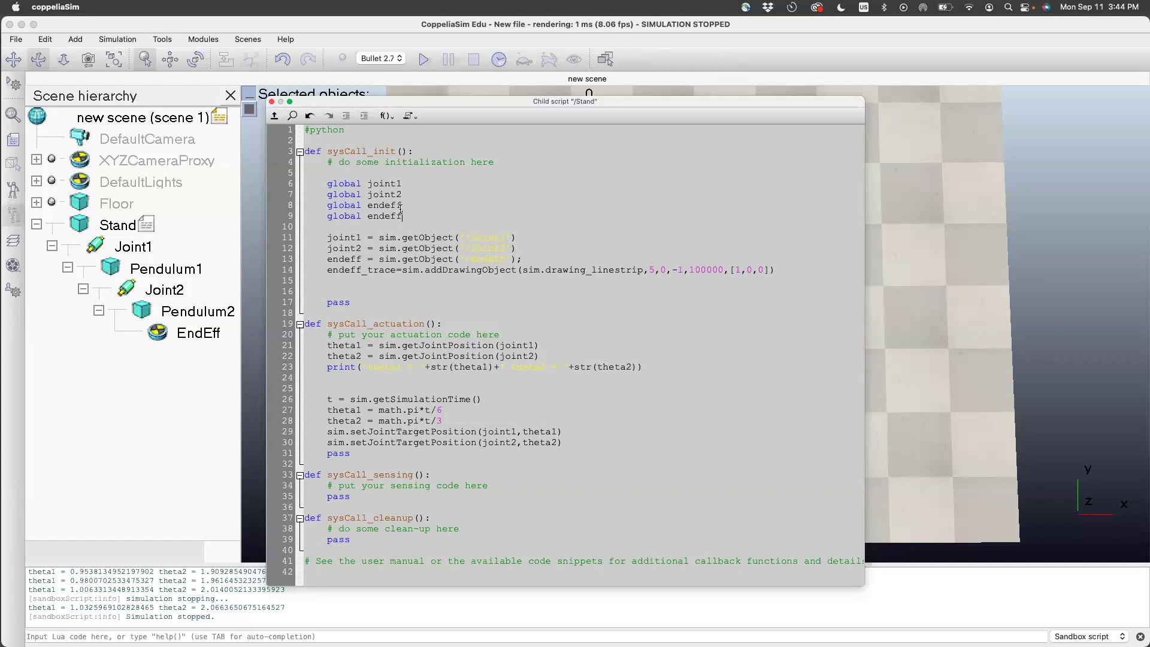
pyautogui.write('_trace')
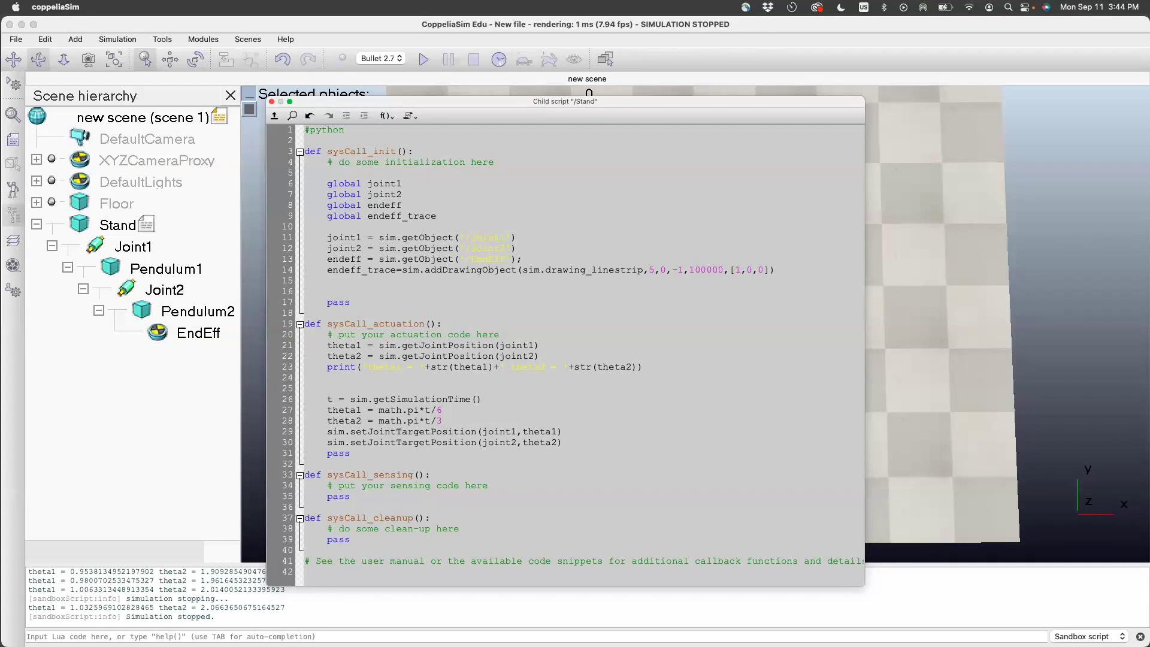
pyautogui.press('super+w')
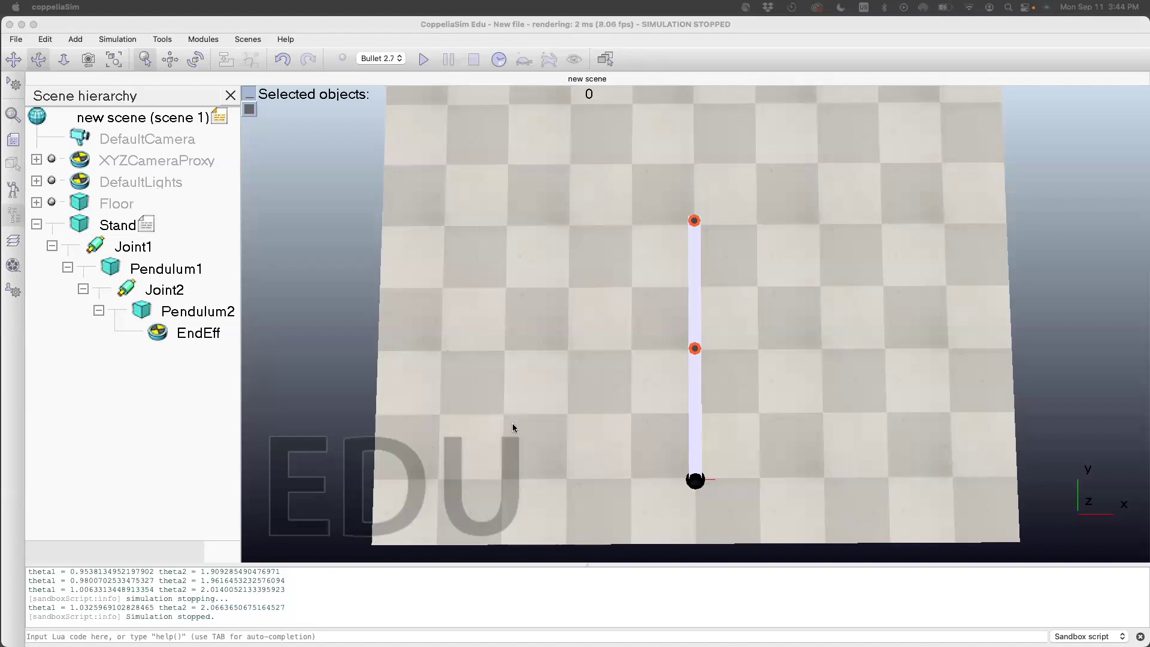
# Step: Add endeff_position = sim.getObjectPosition(endeff, sim.handle_world) to the sensing function
pyautogui.doubleClick(146, 224)
pyautogui.click(488, 486)
pyautogui.press('Return')
pyautogui.press('Return')
pyautogui.write('endeff_position = sim.getObjectPosition(endeff,sim.handle_world)')
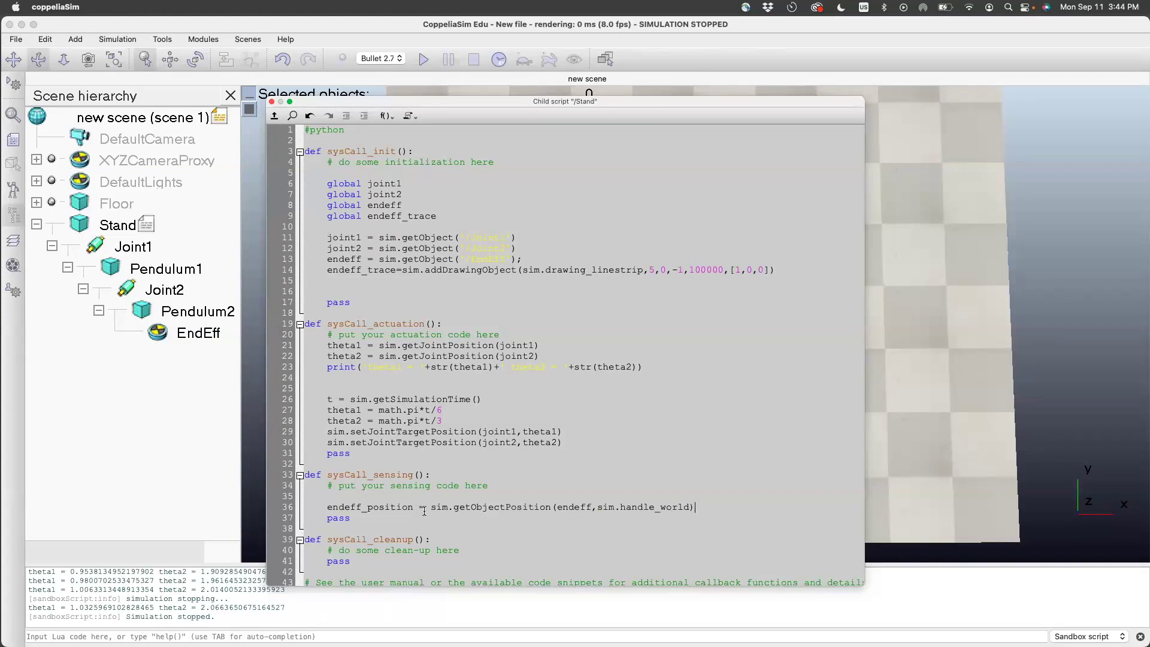
pyautogui.moveTo(413, 506); pyautogui.dragTo(323, 507)
# Step: Add sim.addDrawingObjectItem(endeff_trace, endeff_position) below the position lookup
pyautogui.press('super+Tab')
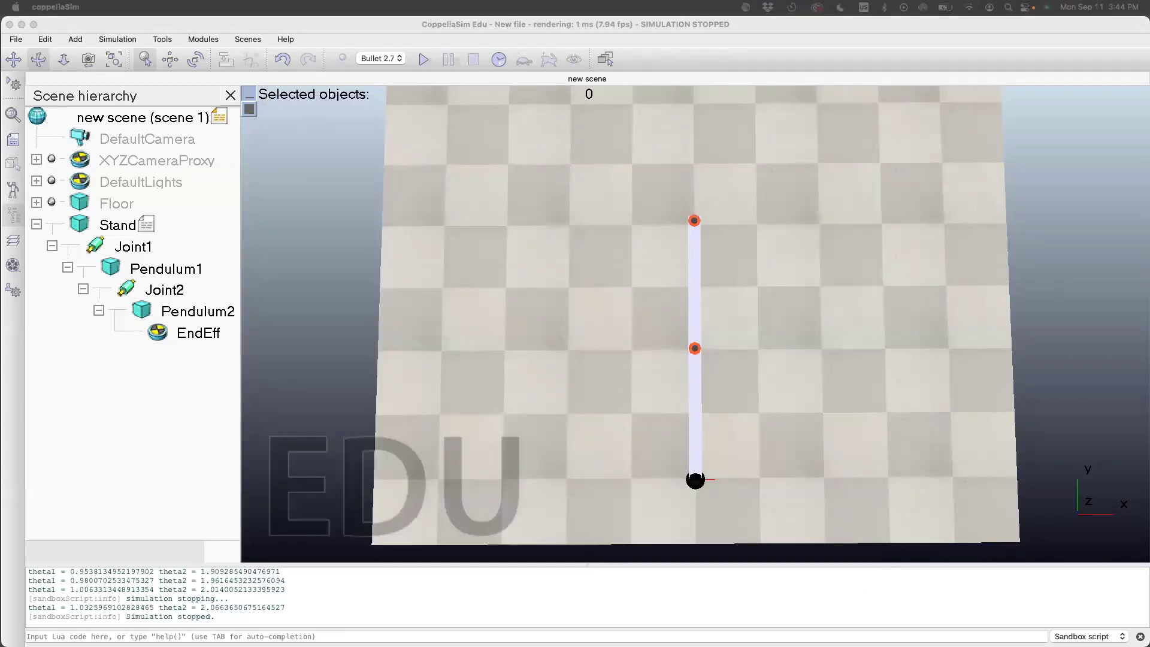
pyautogui.click(438, 325)
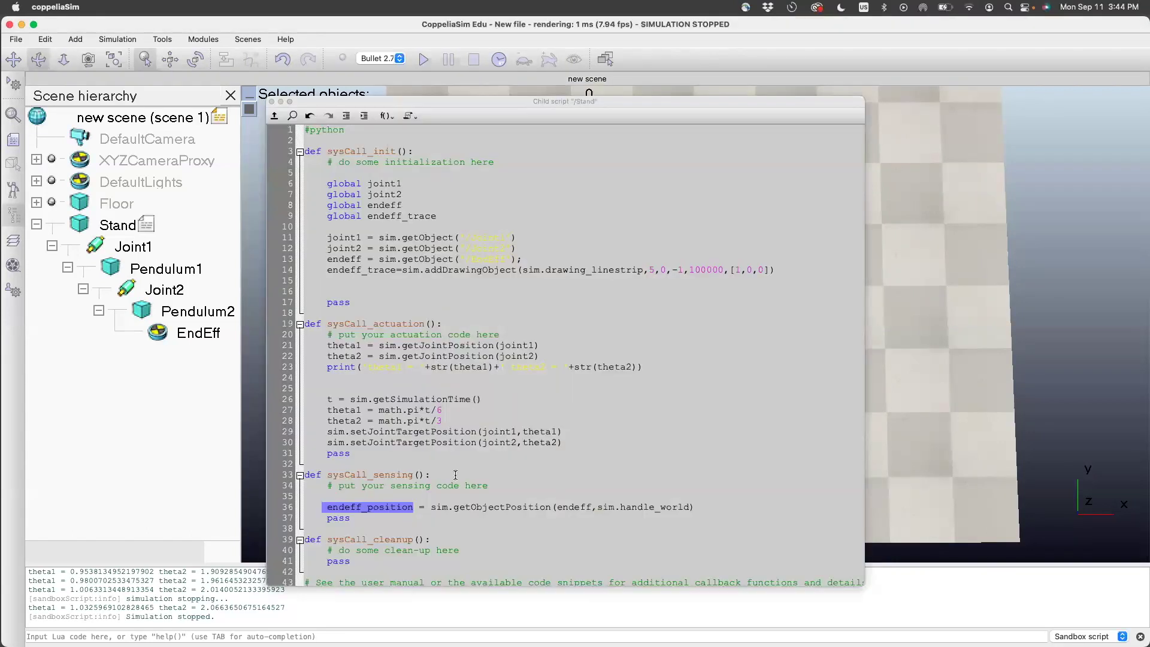
pyautogui.click(718, 507)
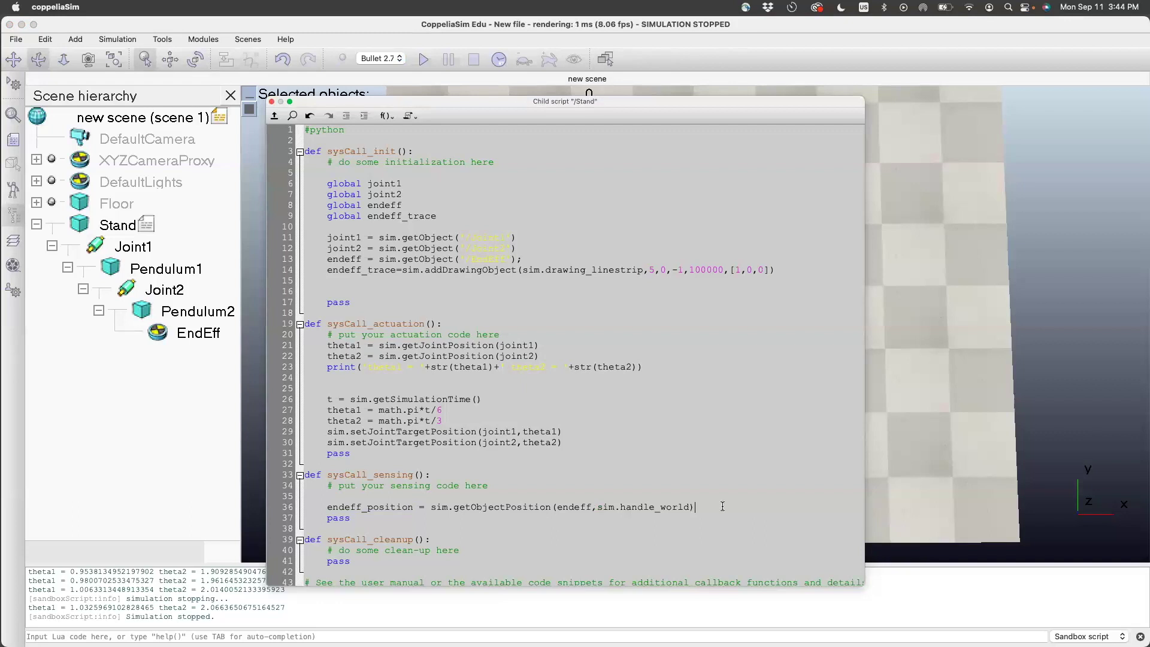
pyautogui.press('Return')
pyautogui.write('sim.addDrawingObjectItem(endeff_trace,endeff_position)')
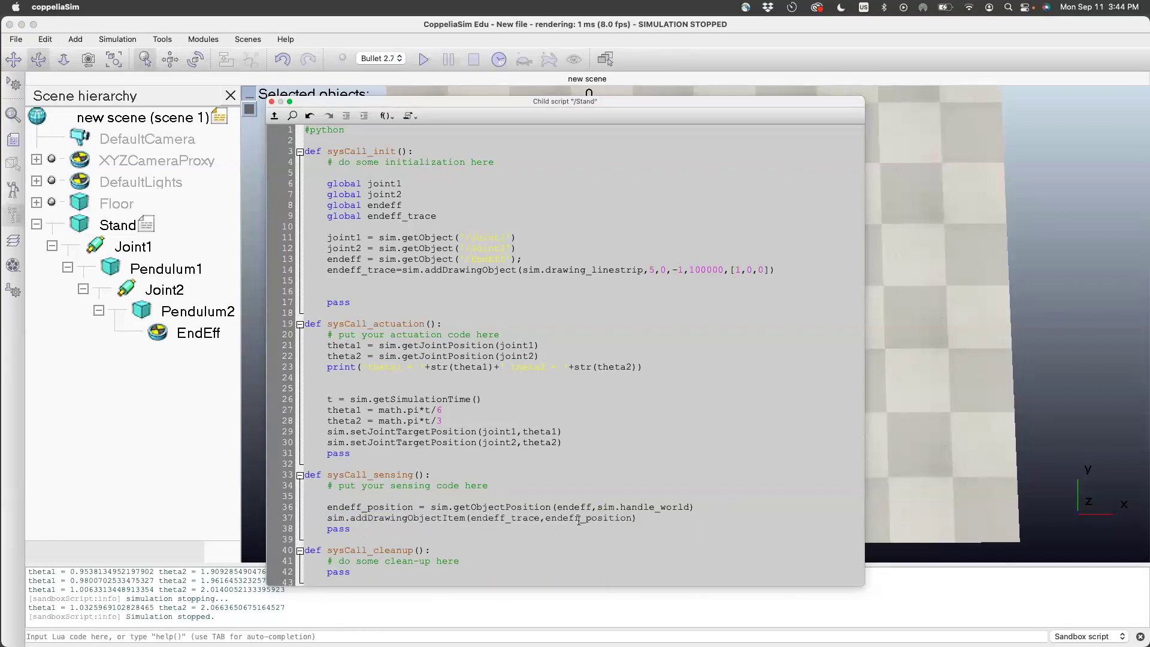
pyautogui.doubleClick(473, 518)
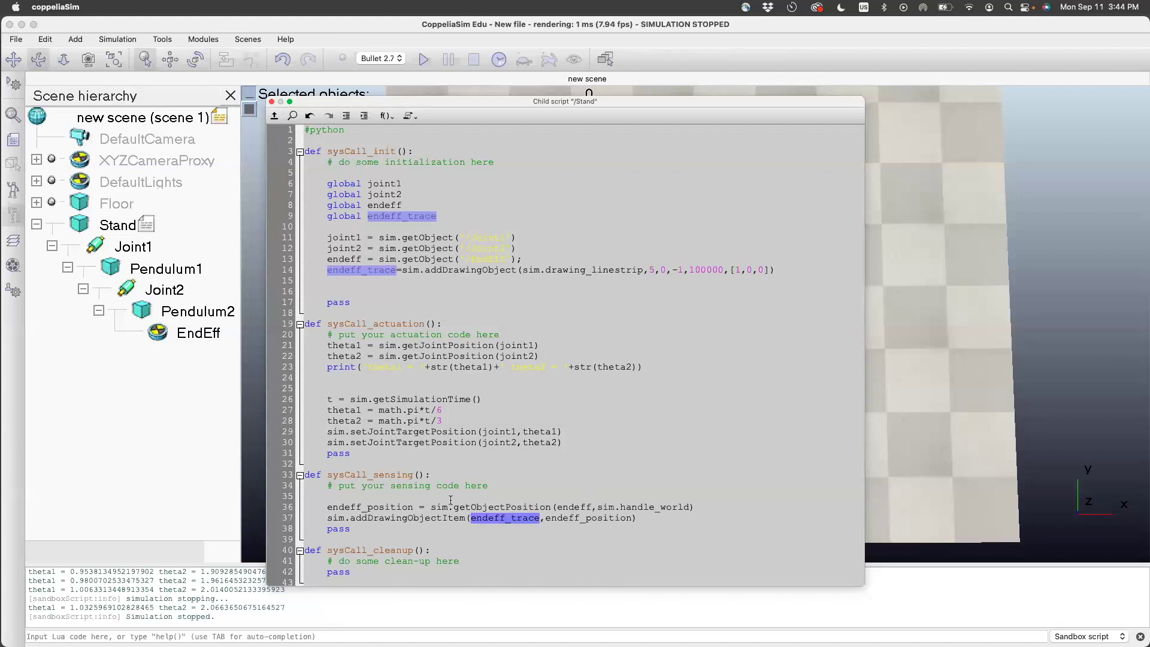
pyautogui.click(487, 505)
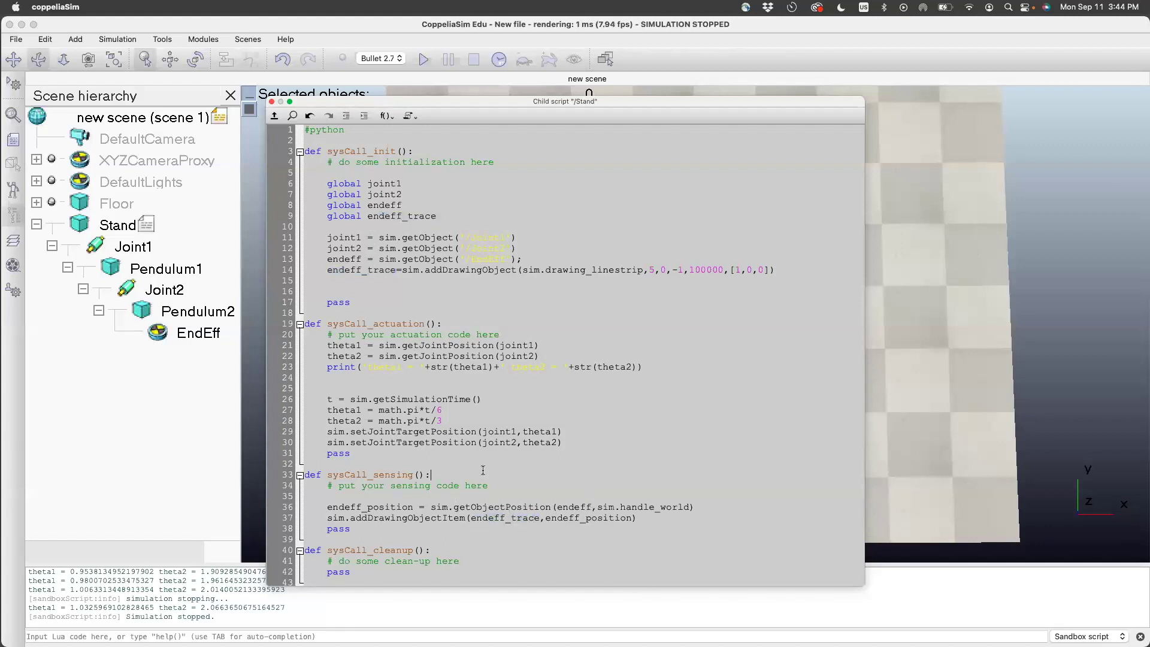
# Step: Close the script editor and start the simulation so the end effector draws its red looping trace
pyautogui.click(271, 101)
pyautogui.click(424, 59)
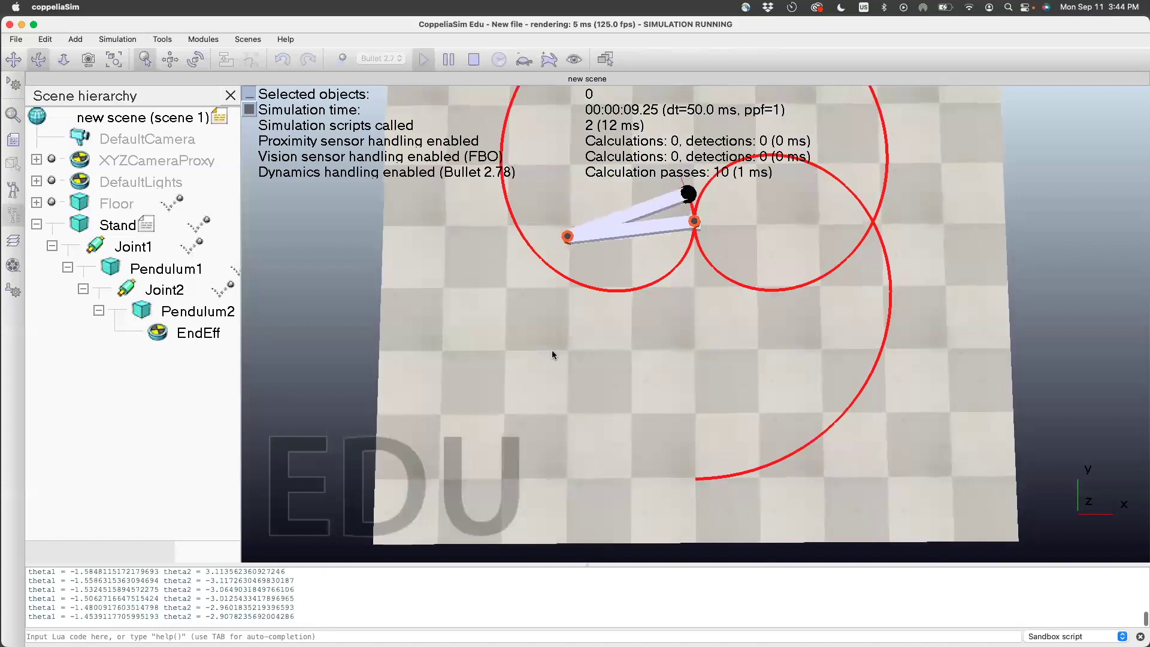
pyautogui.scroll(-5, 552, 355)
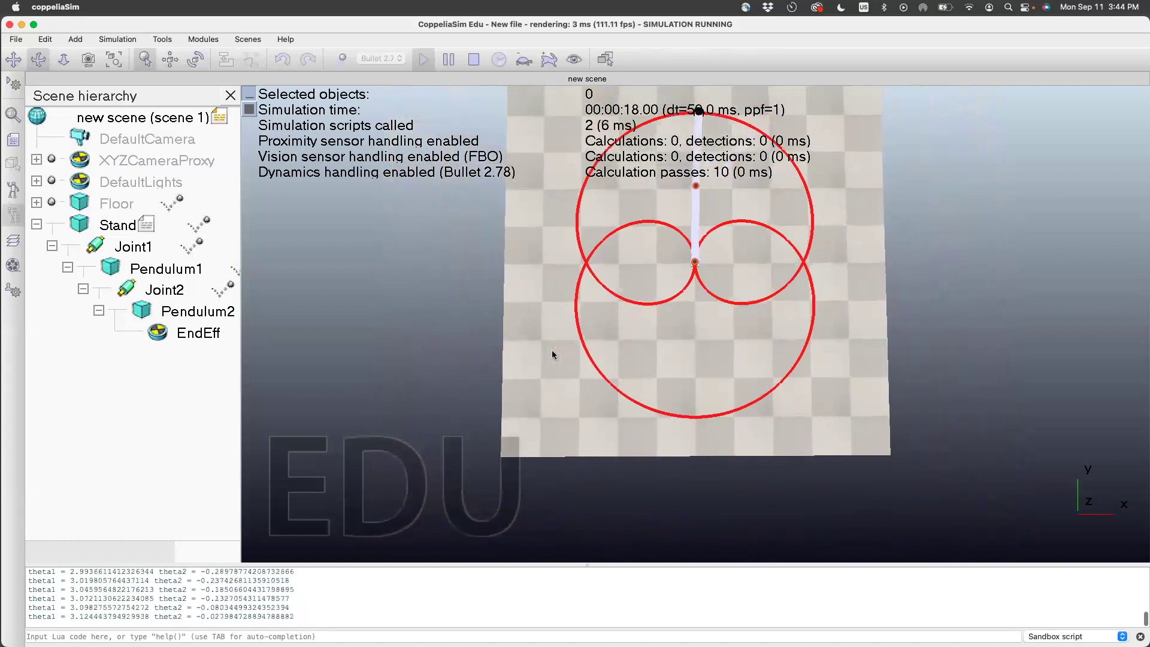